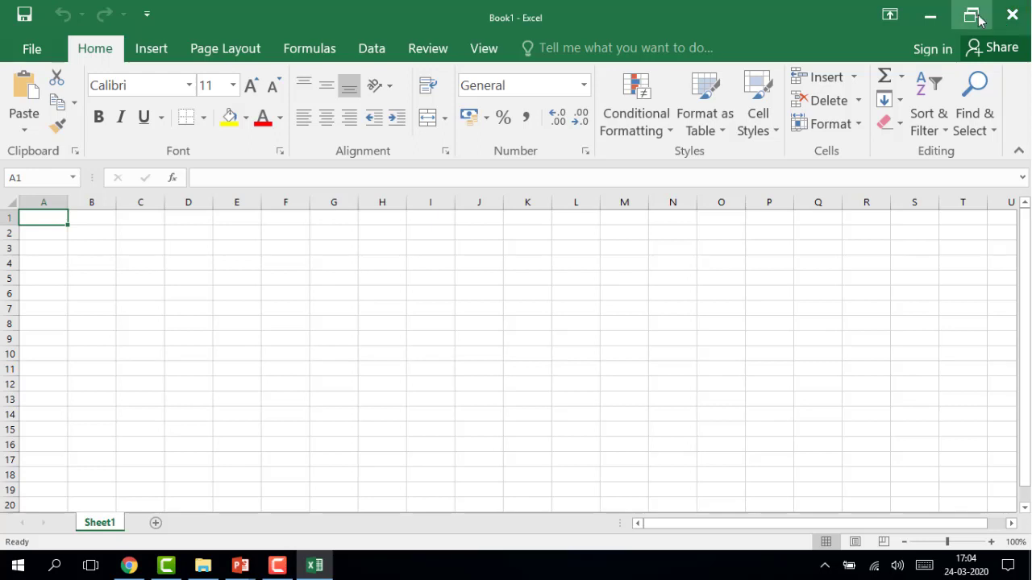
Step: Minimize the workbook window, bring it back, and toggle it between restored and maximized size
left_click(938, 21)
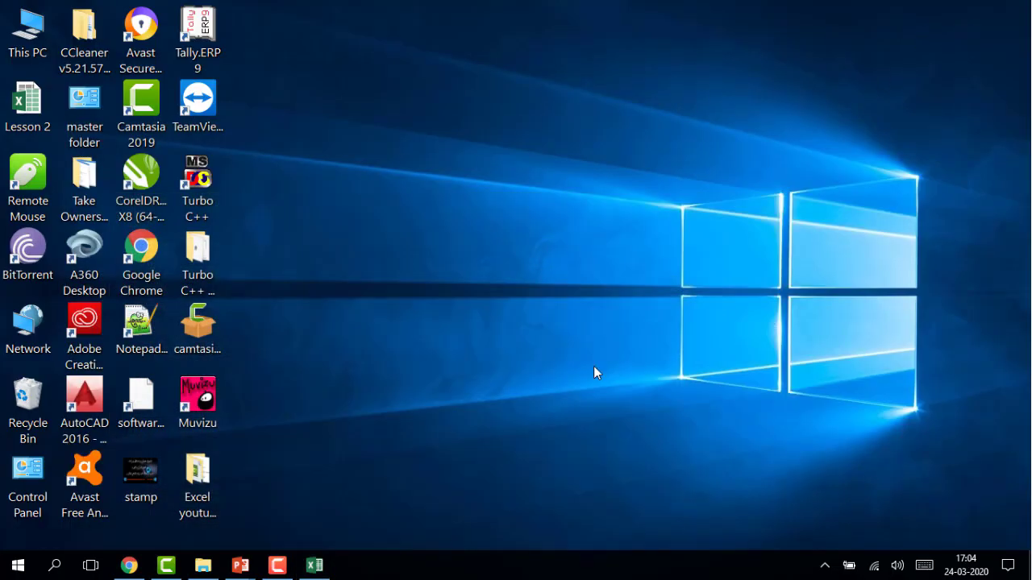
left_click(326, 571)
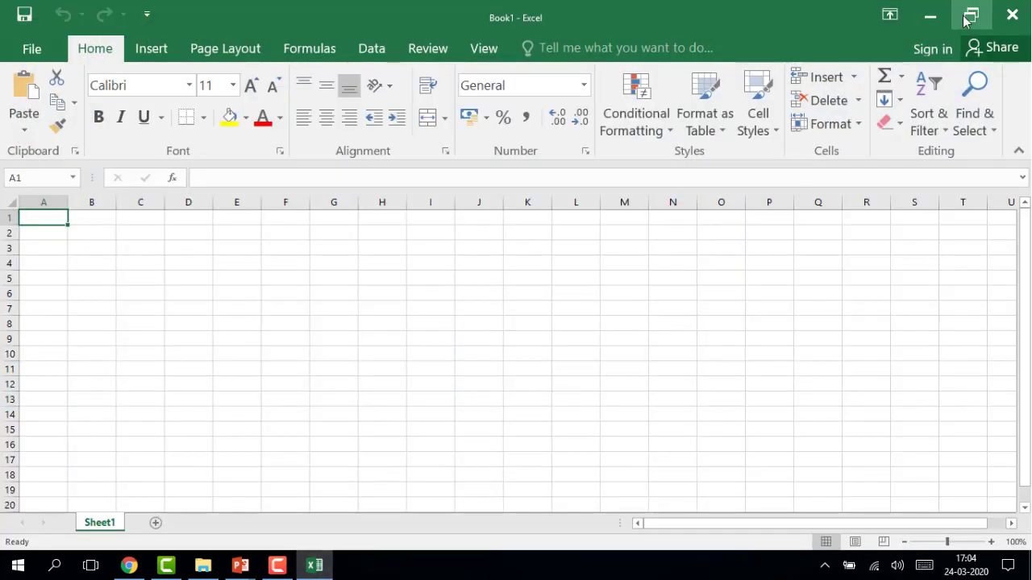
left_click(965, 13)
left_click(967, 17)
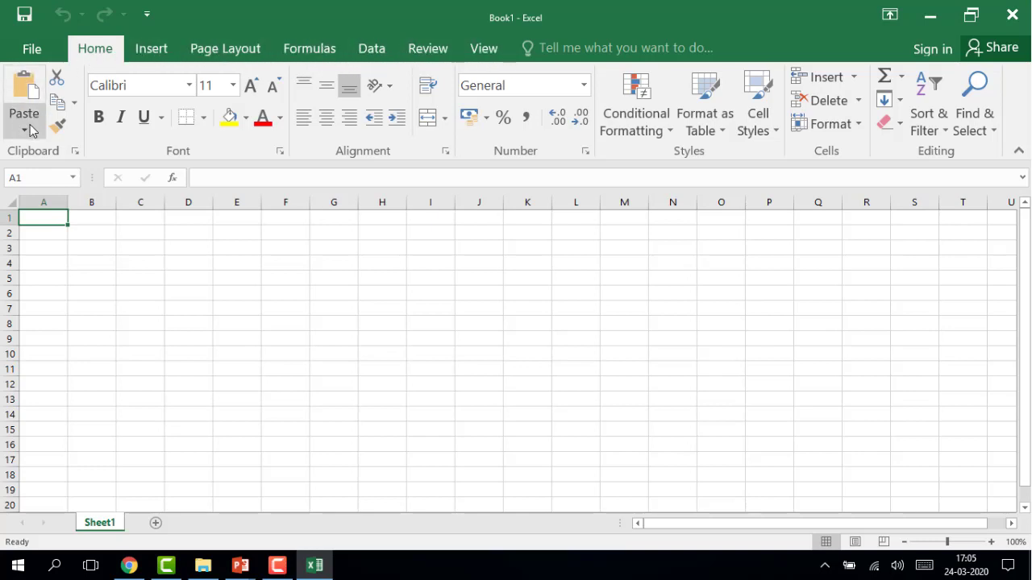
left_click(153, 52)
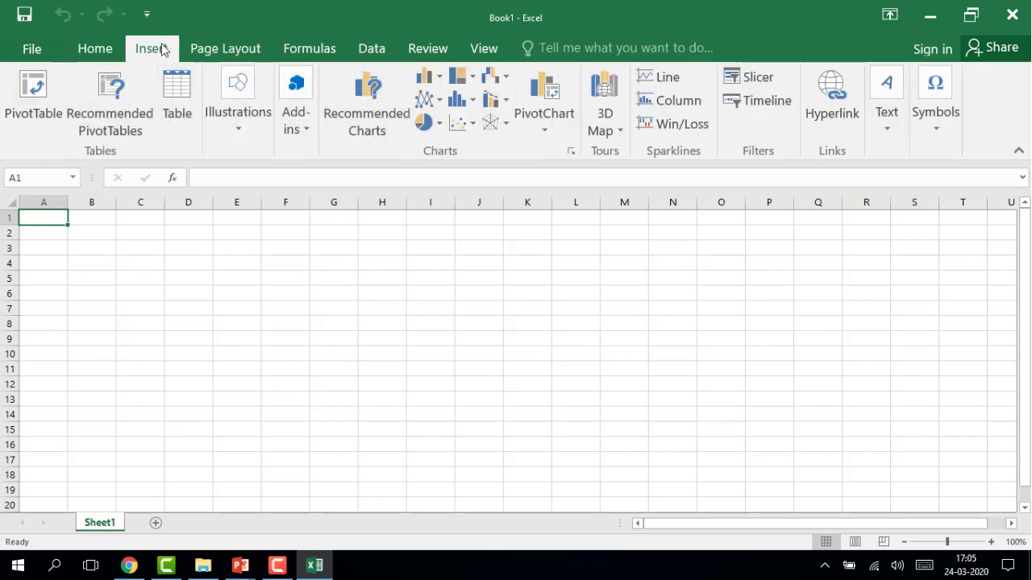
left_click(101, 50)
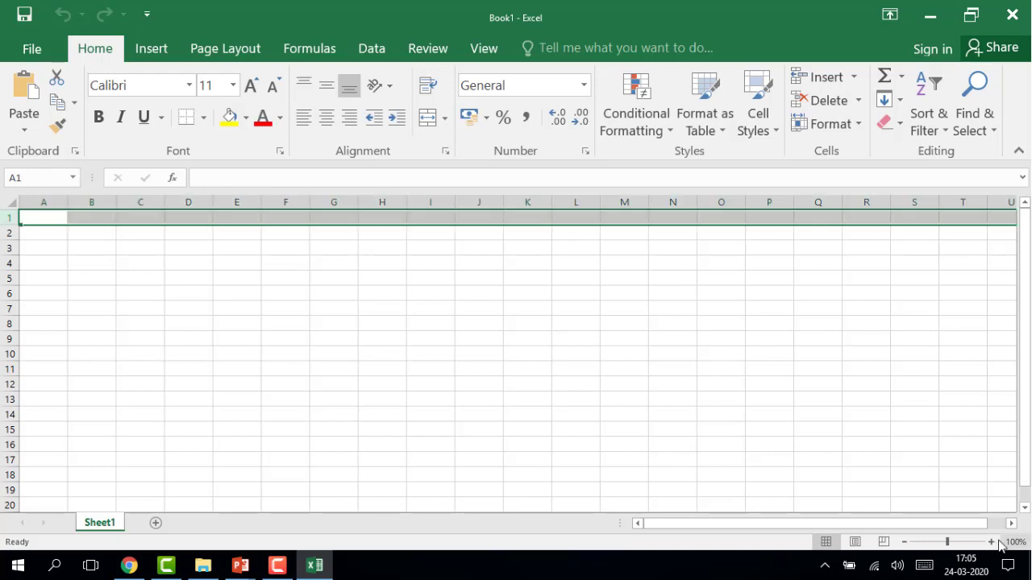
Step: Zoom the Sheet1 worksheet in to 240%
left_click(996, 542)
left_click(996, 541)
left_click(997, 542)
left_click(996, 541)
left_click(997, 542)
left_click(997, 542)
left_click(997, 542)
left_click(996, 542)
left_click(996, 542)
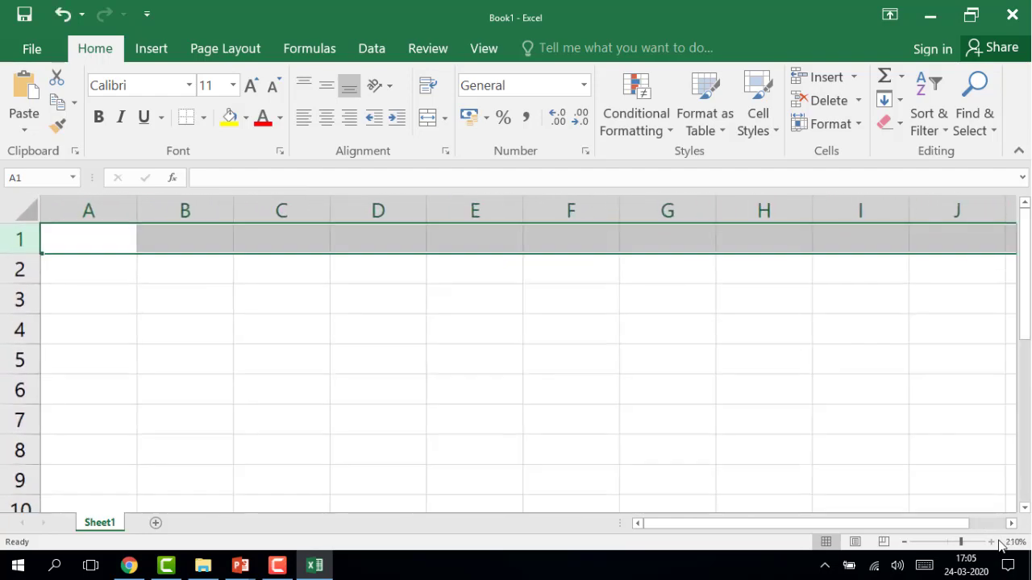
left_click(996, 542)
left_click(996, 542)
Step: Highlight columns A and B and rows 1 to 3 one at a time, finishing on cell A1
left_click(81, 206)
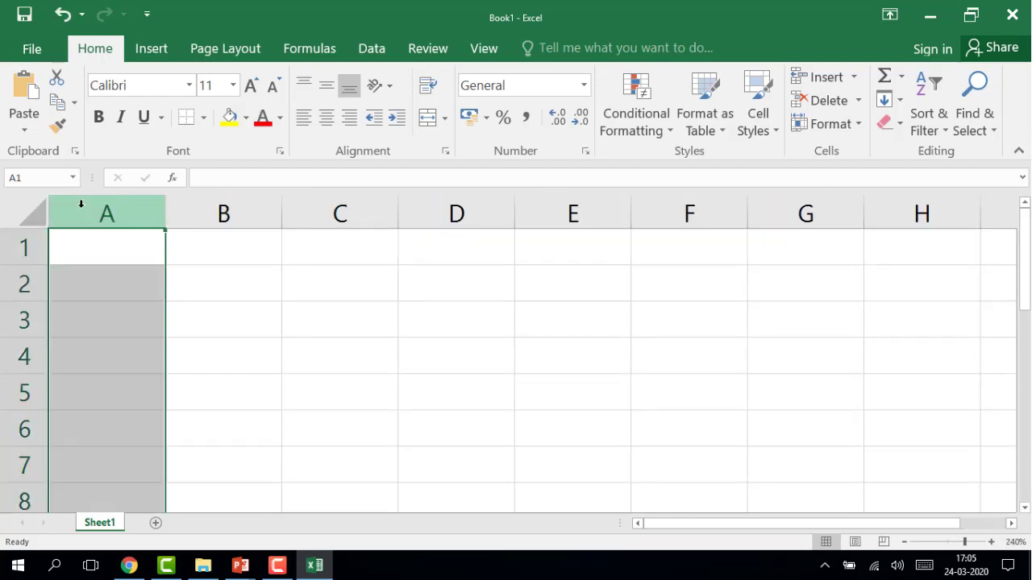
left_click(249, 212)
left_click(23, 247)
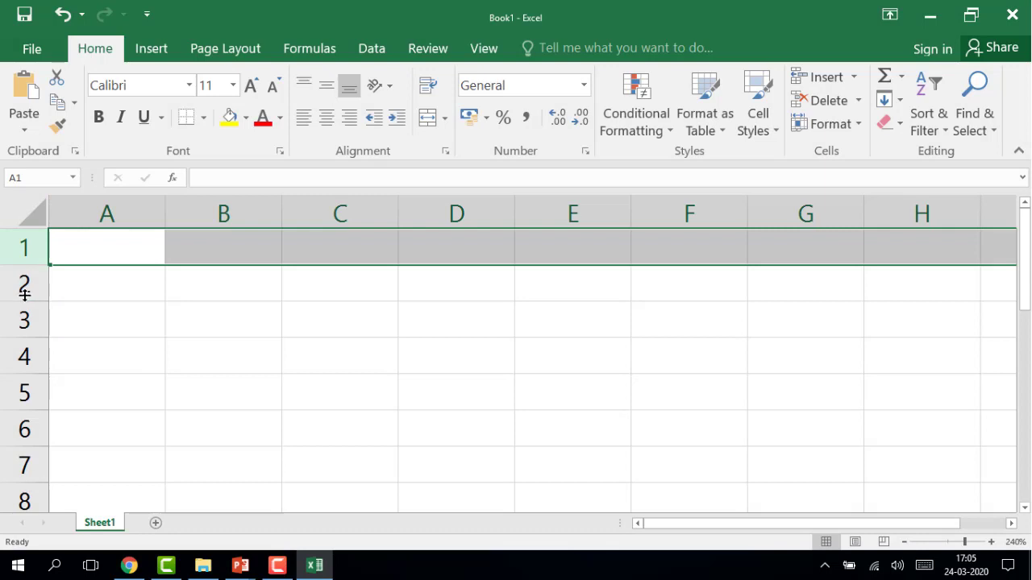
left_click(21, 289)
left_click(21, 321)
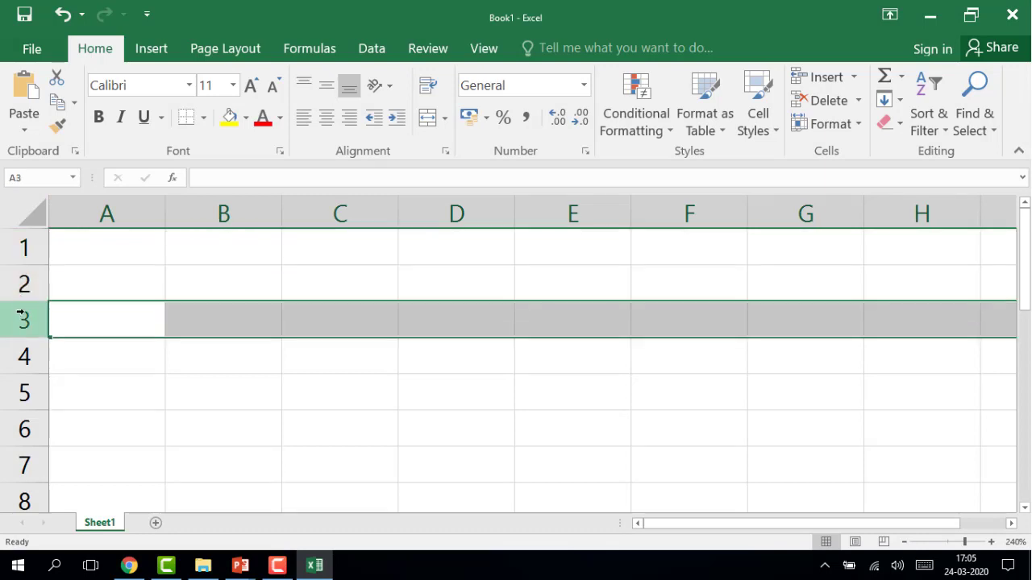
left_click(104, 256)
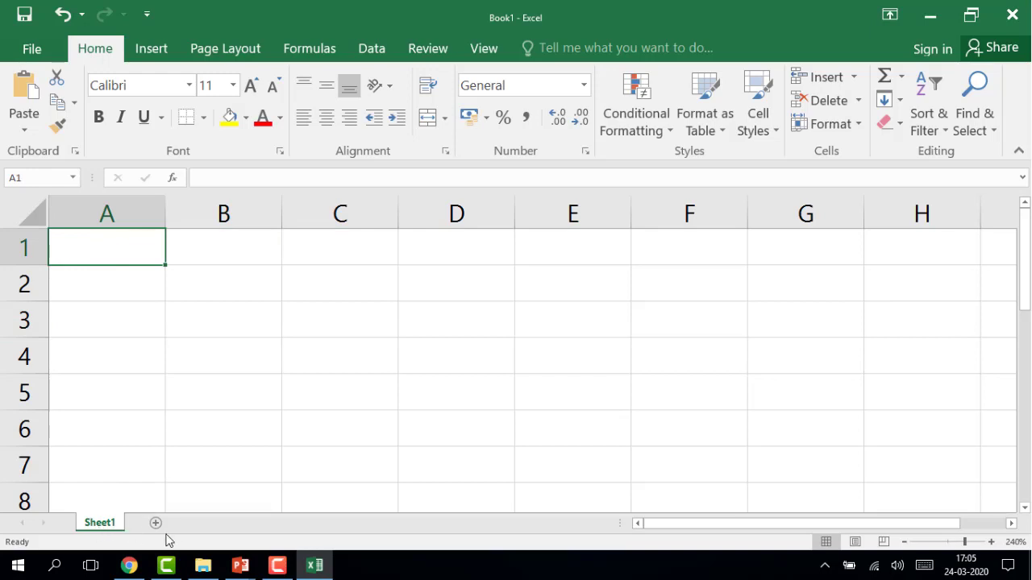
Step: Rename the Sheet1 worksheet as "exe 1"
right_click(115, 526)
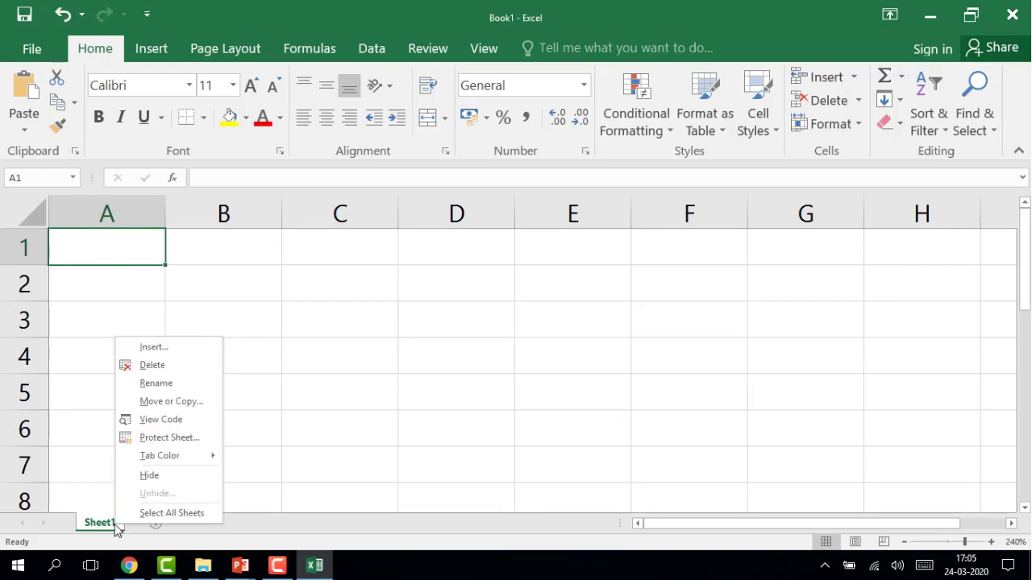
left_click(147, 384)
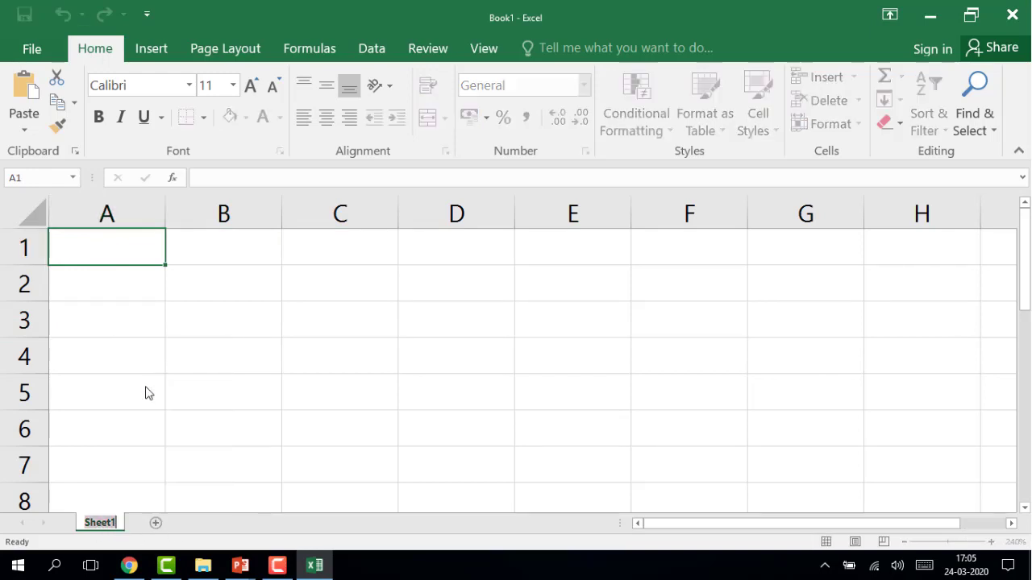
type("ex")
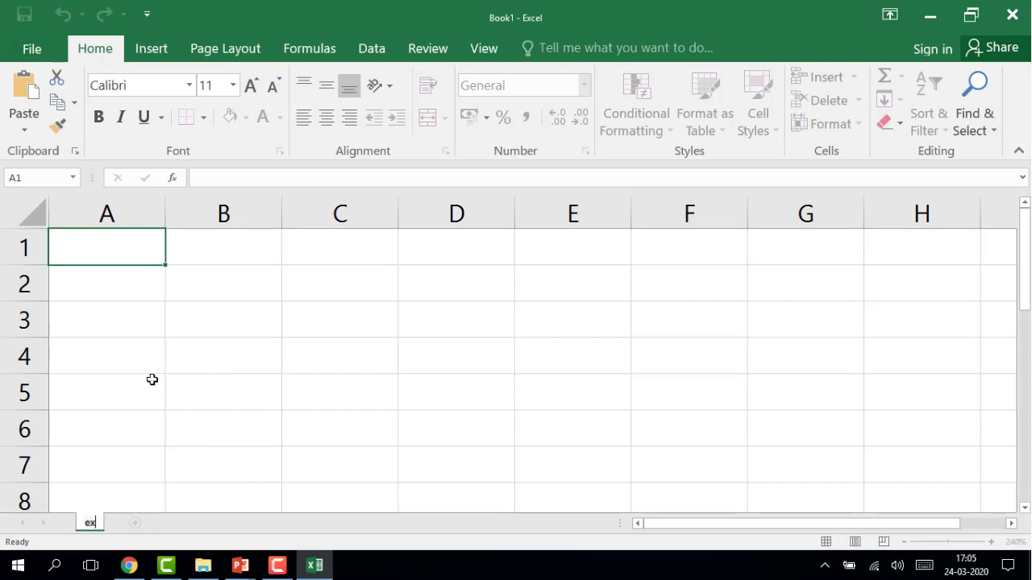
type("e 1")
left_click(107, 257)
Step: Add three new blank worksheets after the exe 1 sheet
left_click(150, 523)
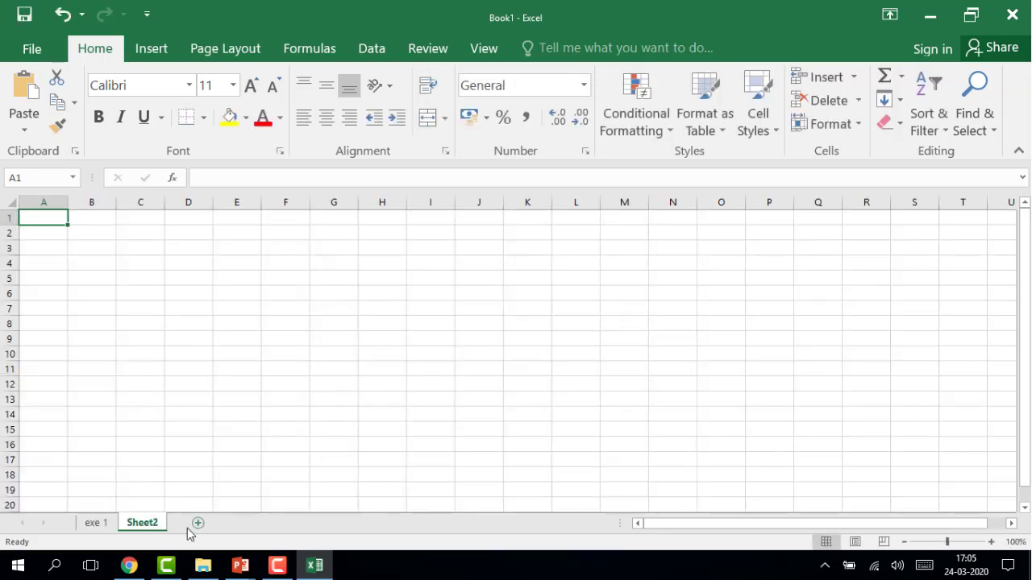
left_click(199, 523)
left_click(248, 524)
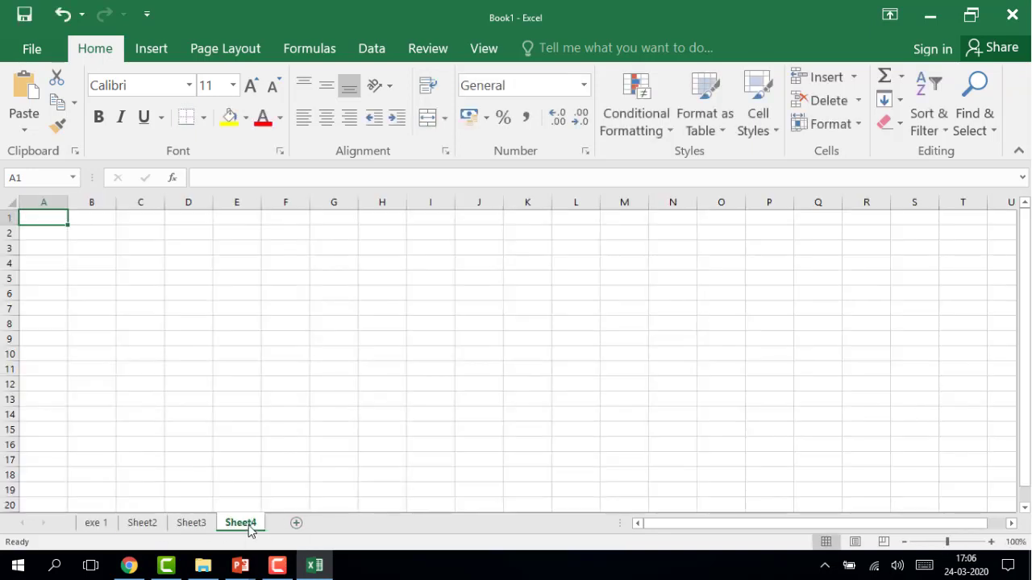
Step: Delete the Sheet4 and Sheet3 worksheets from the workbook
right_click(250, 530)
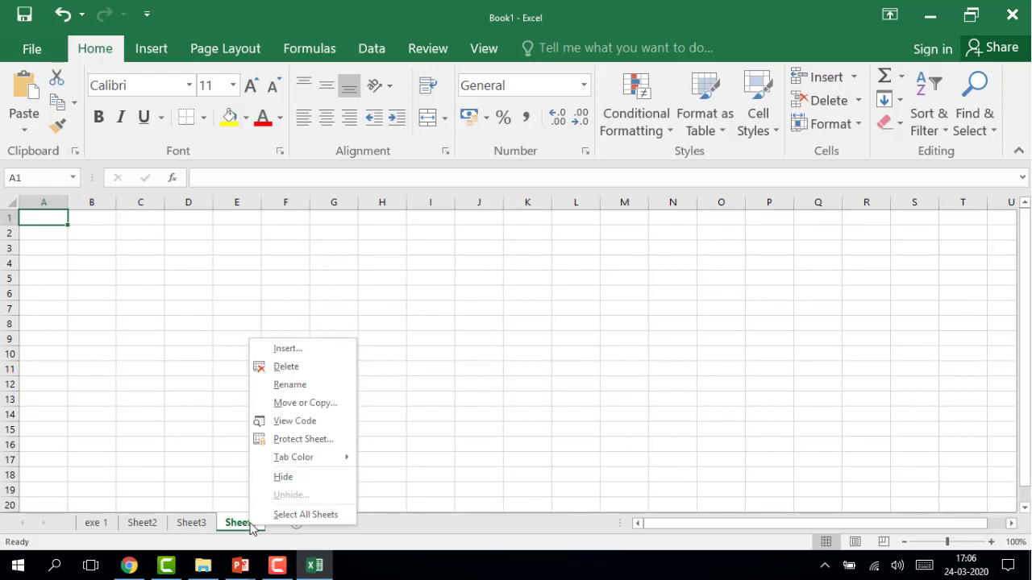
left_click(290, 367)
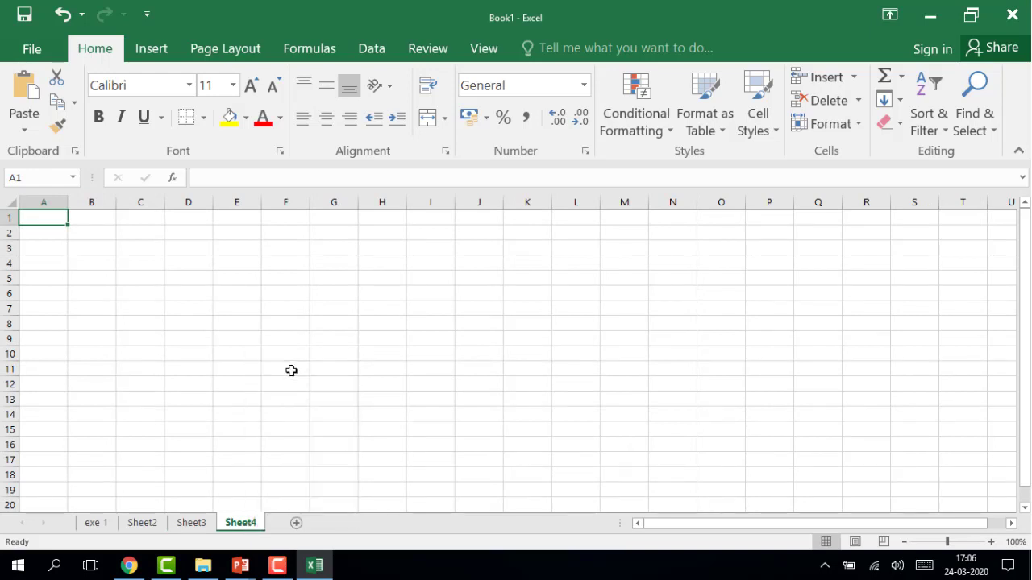
right_click(191, 530)
left_click(232, 369)
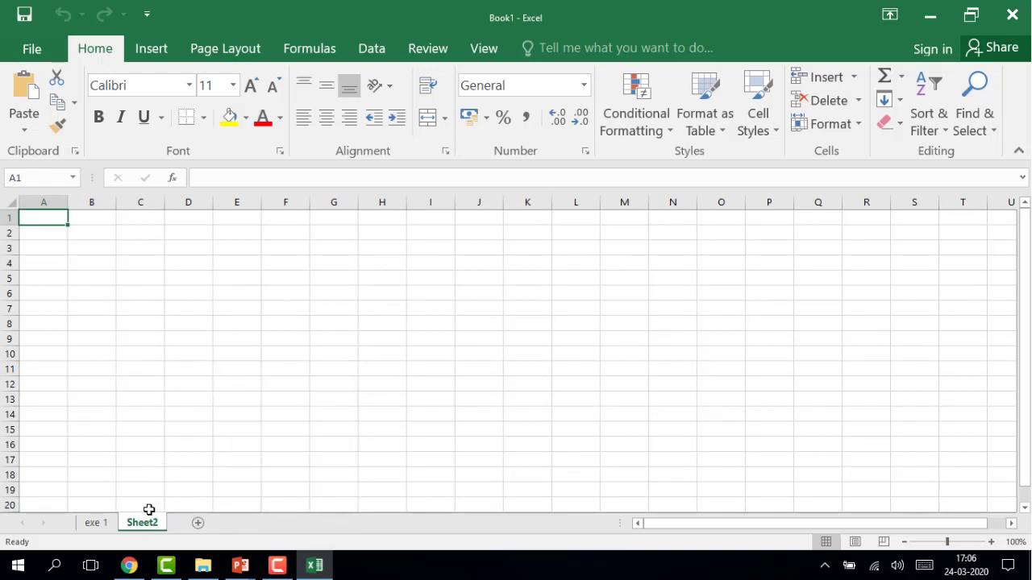
Step: Set the tab color of the exe 1 worksheet to standard red
left_click(108, 525)
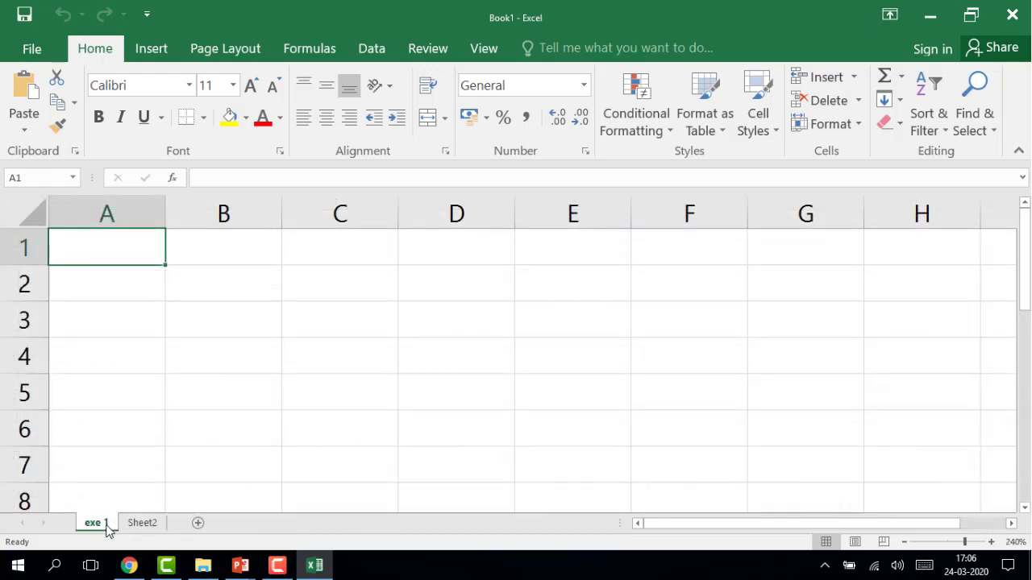
right_click(107, 526)
mouse_move(166, 458)
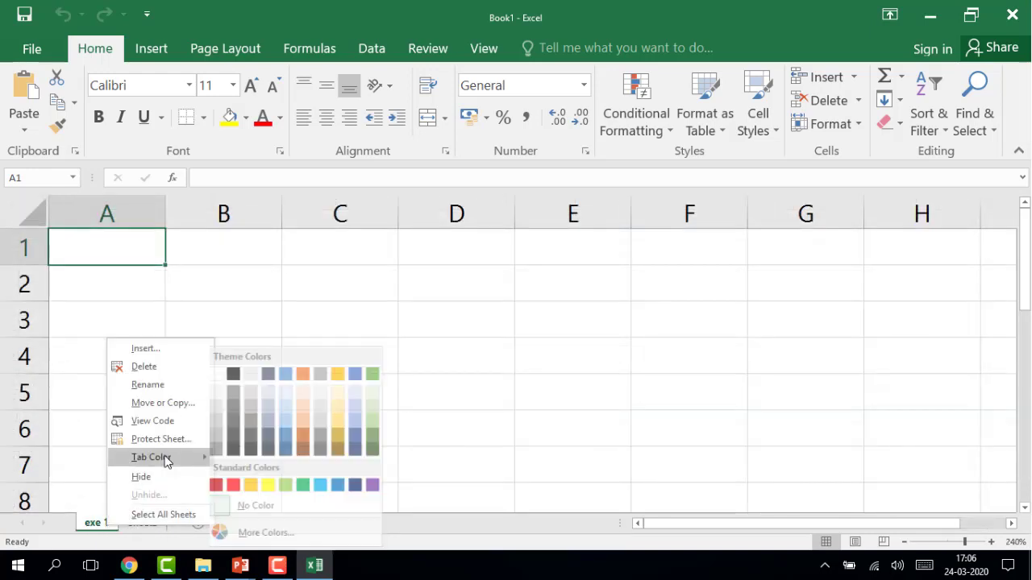
left_click(240, 484)
Step: Set the tab color of Sheet2 to standard orange and switch between both sheets to compare their colors
left_click(139, 524)
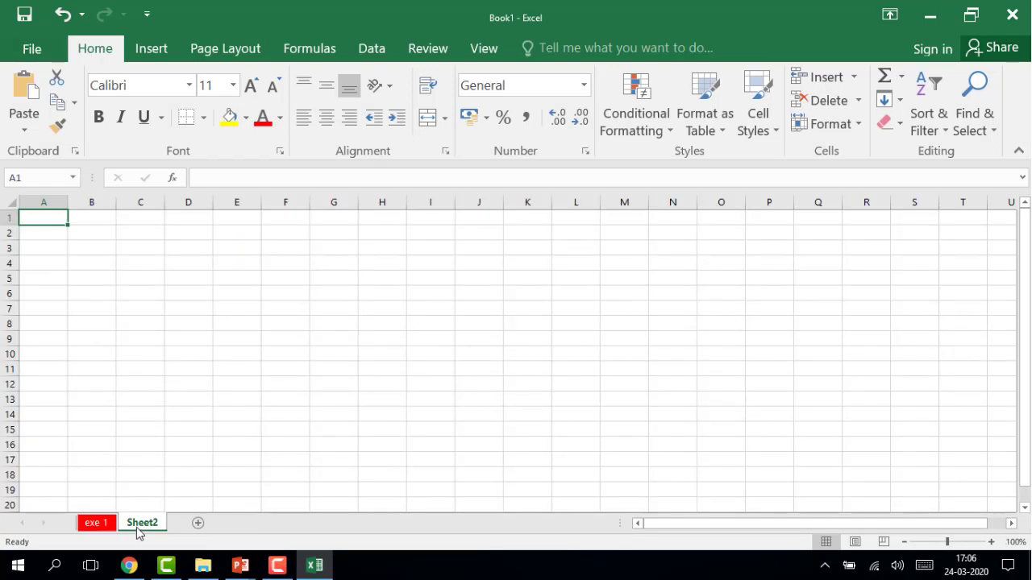
right_click(136, 528)
mouse_move(221, 471)
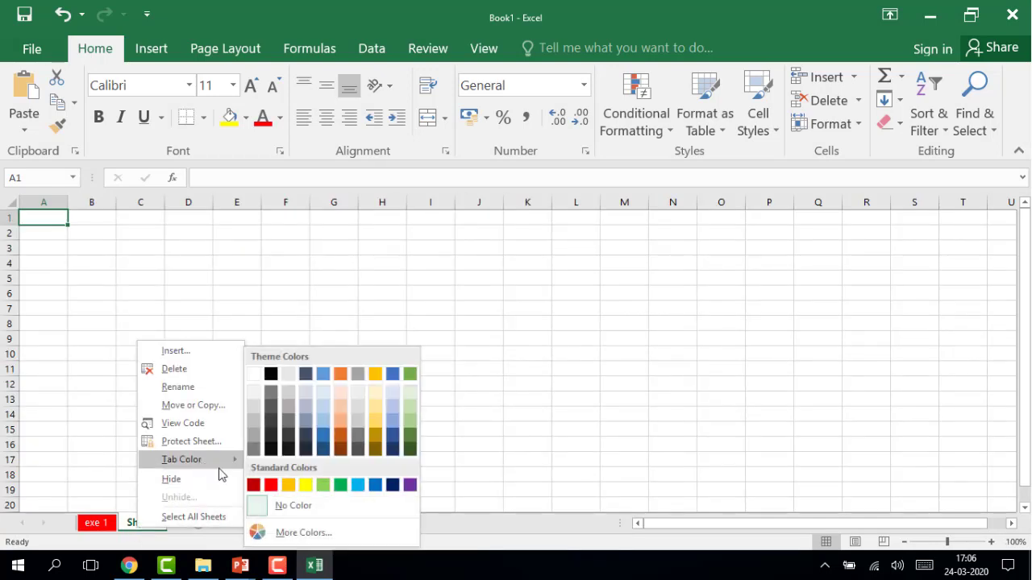
left_click(288, 486)
left_click(94, 523)
left_click(131, 524)
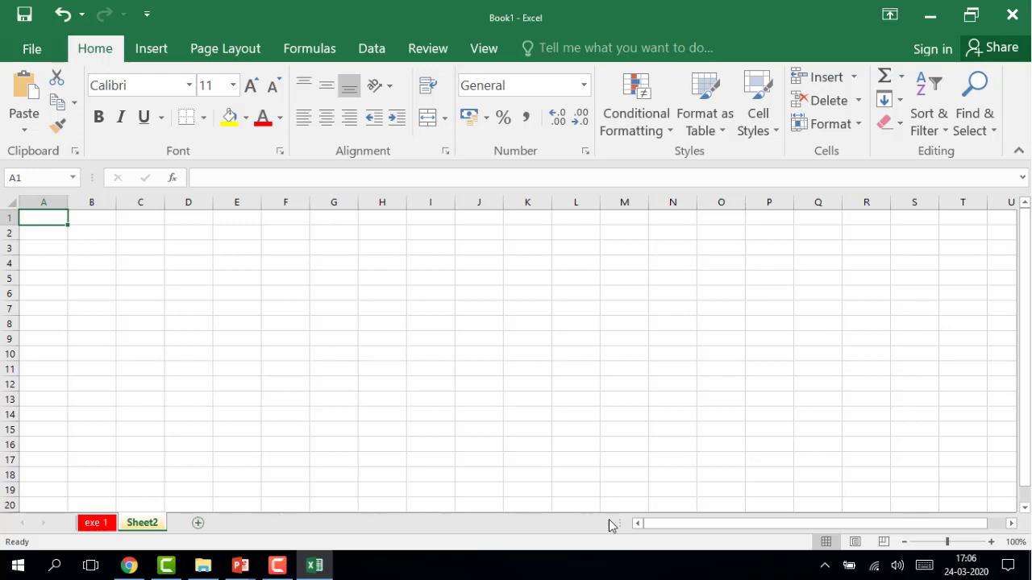
mouse_move(787, 527)
left_mouse_down()
mouse_move(863, 536)
mouse_move(826, 540)
mouse_move(833, 526)
mouse_move(802, 524)
left_mouse_up()
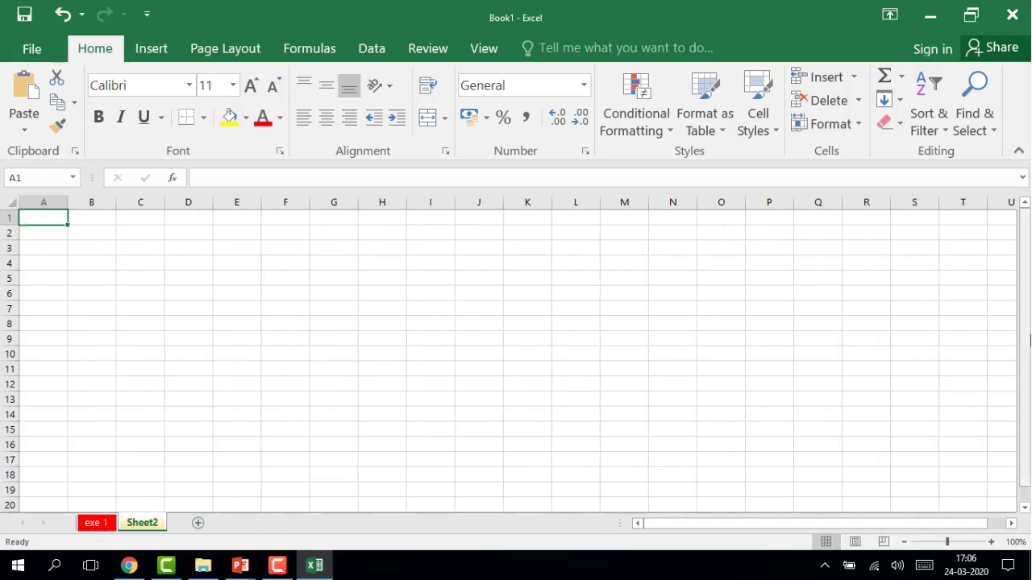
left_click_drag(1028, 341, 1024, 319)
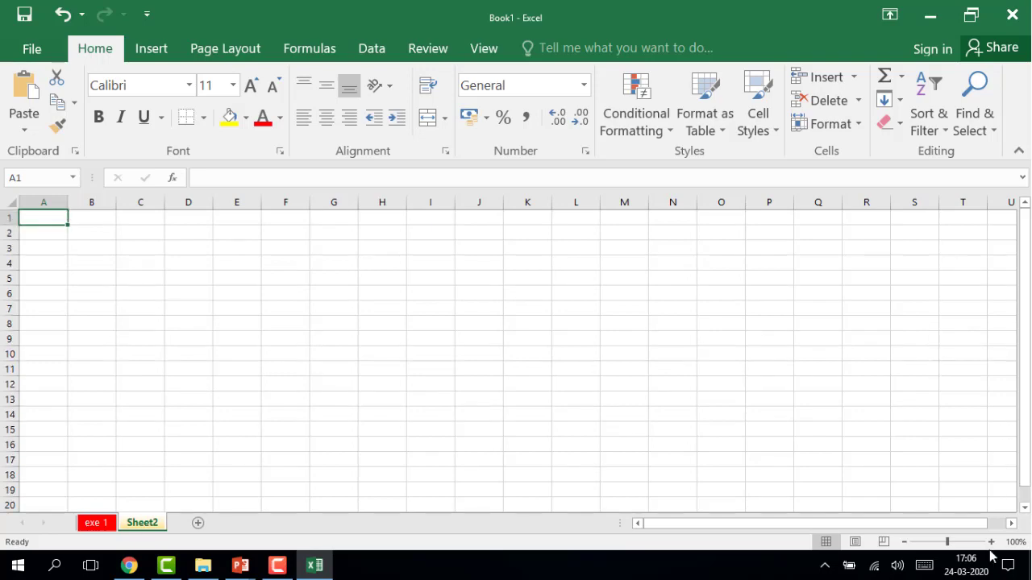
Step: Zoom the Sheet2 worksheet in to 220%
left_click(991, 543)
left_click(992, 544)
left_click(991, 544)
left_click(992, 544)
left_click(992, 543)
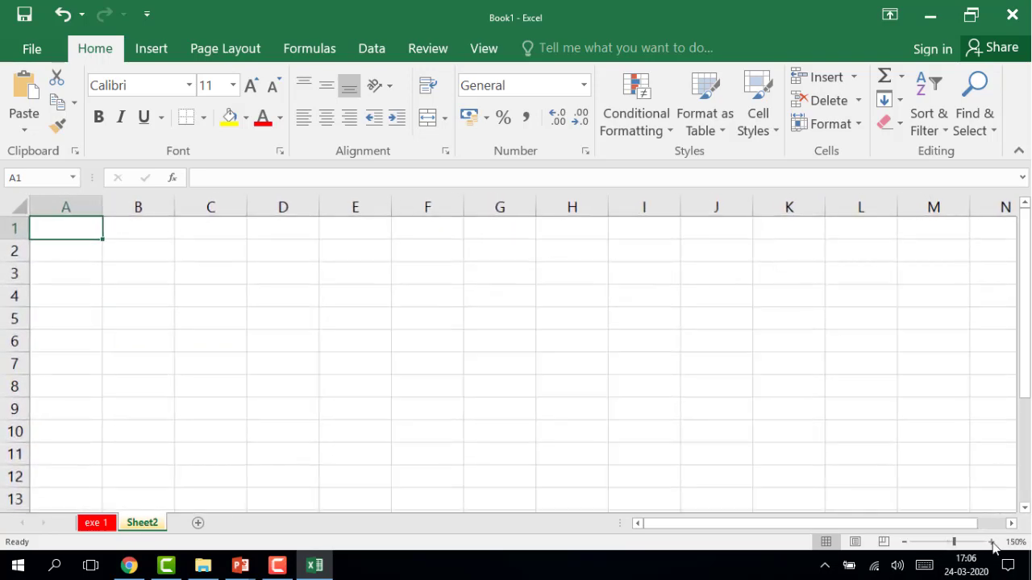
left_click(992, 543)
left_click(991, 543)
left_click(992, 543)
left_click(991, 543)
left_click(992, 543)
left_click(991, 544)
left_click(991, 544)
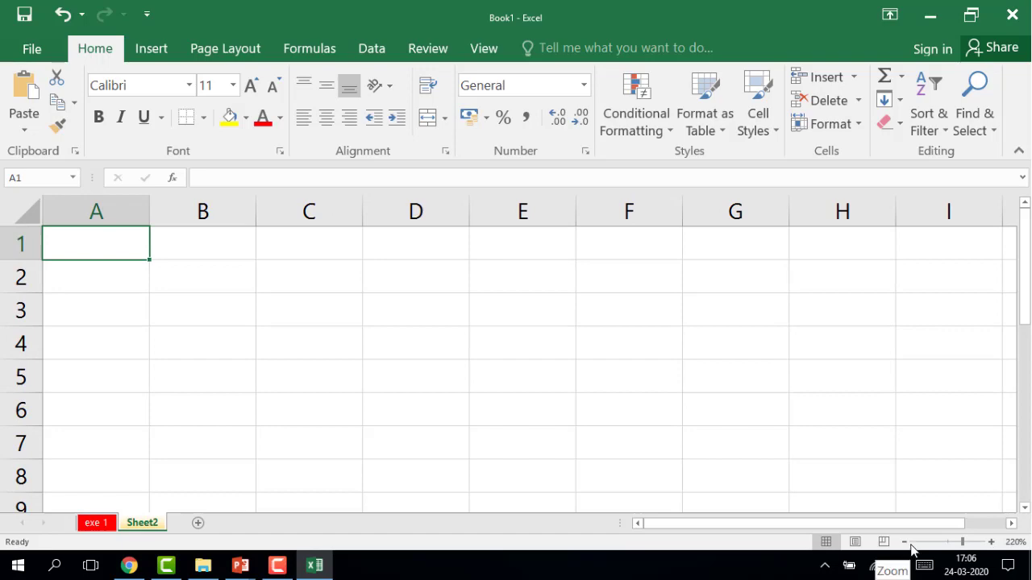
Step: Zoom Sheet2 far out to 12% and bring it back in to 190%
left_click(912, 543)
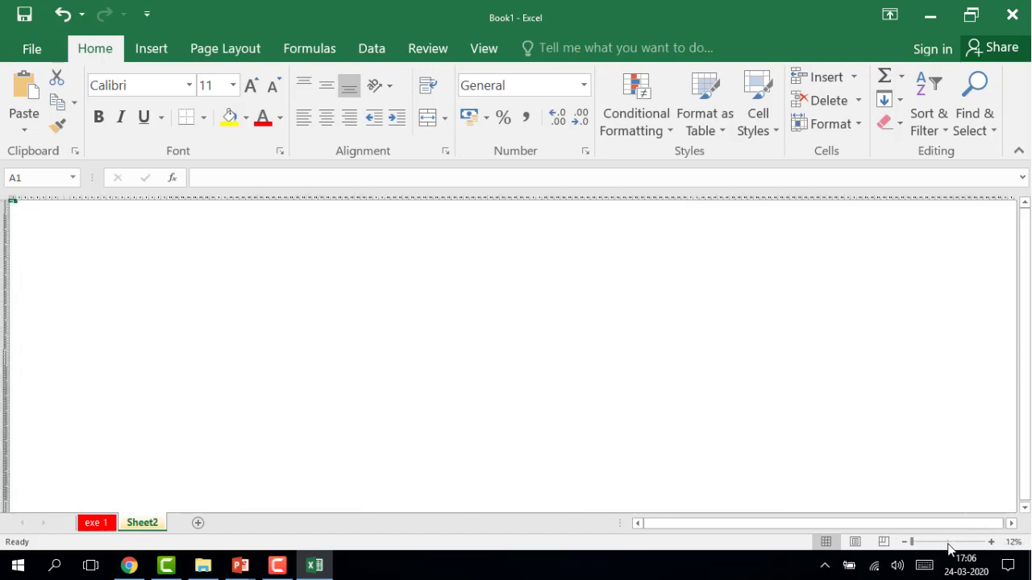
left_click(949, 543)
left_click(991, 543)
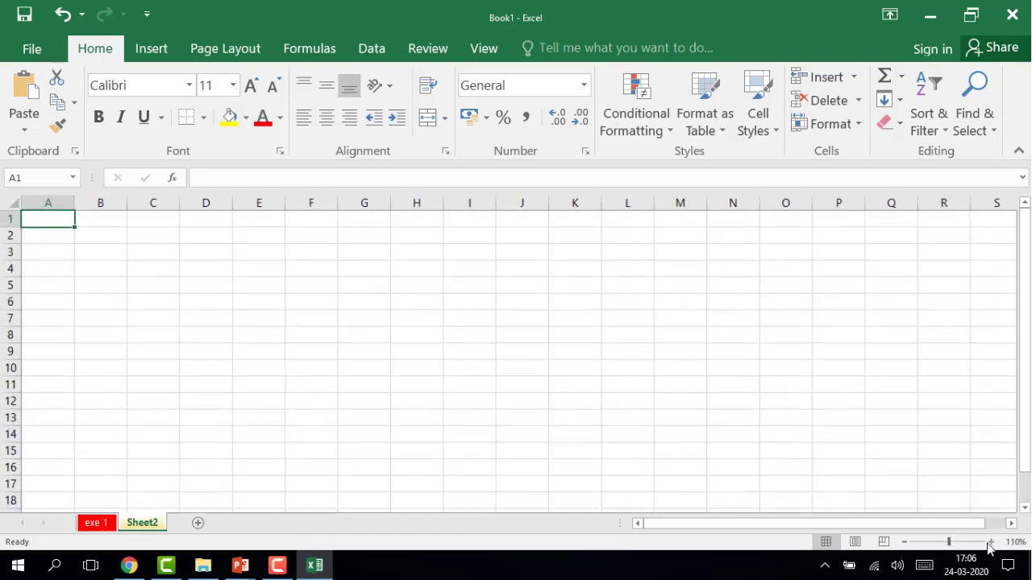
left_click(991, 543)
left_click(991, 543)
left_click(991, 543)
left_click(990, 543)
left_click(991, 544)
left_click(991, 543)
left_click(991, 543)
left_click(991, 543)
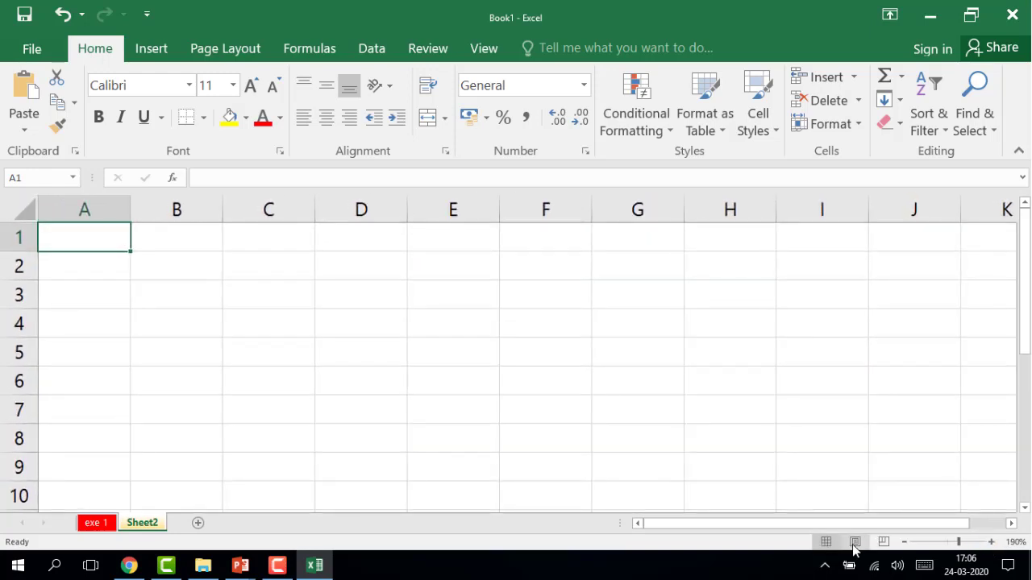
Step: View Sheet2 in Page Layout and Page Break Preview, and return it to Normal view
left_click(855, 542)
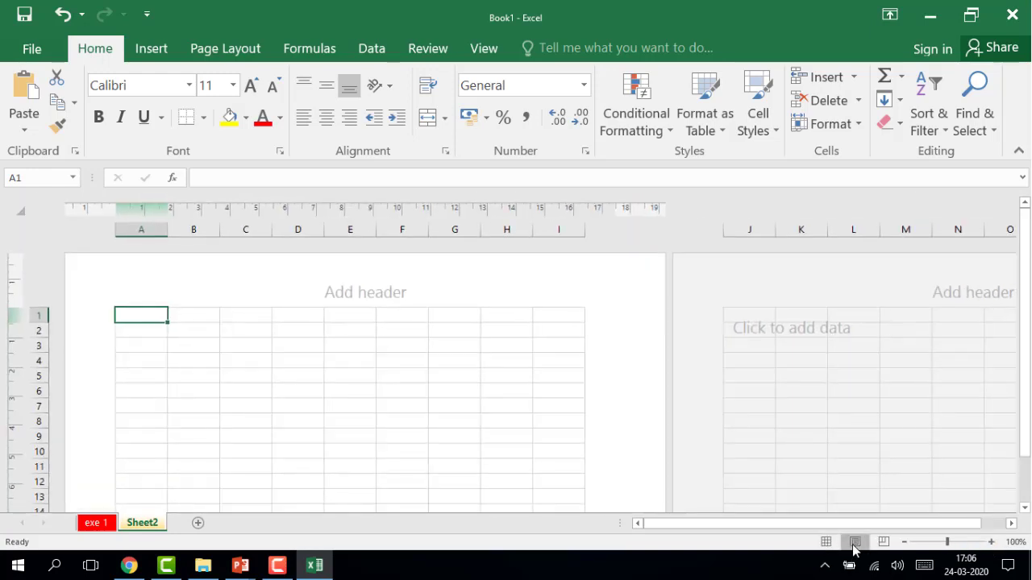
left_click(884, 543)
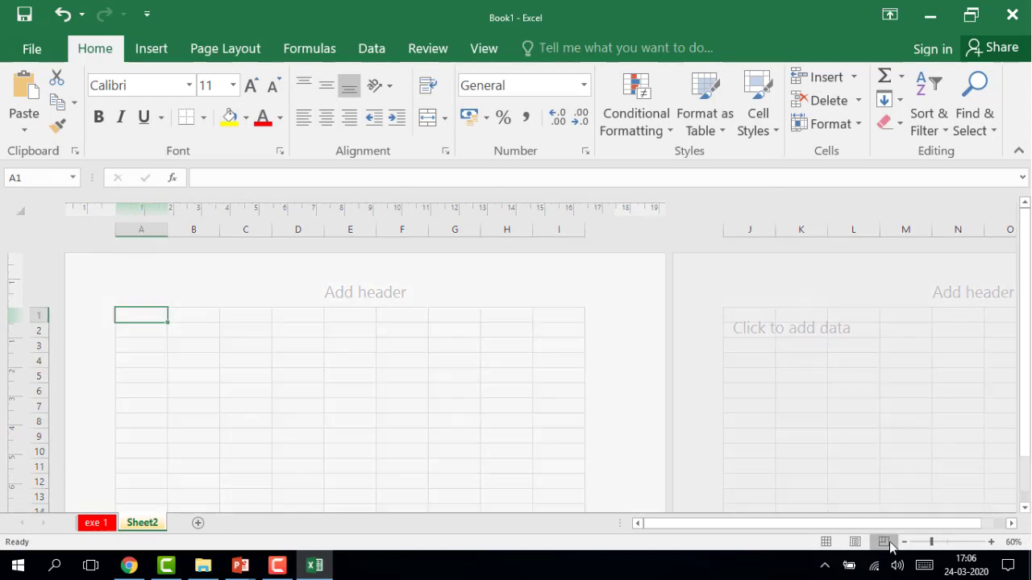
left_click(828, 543)
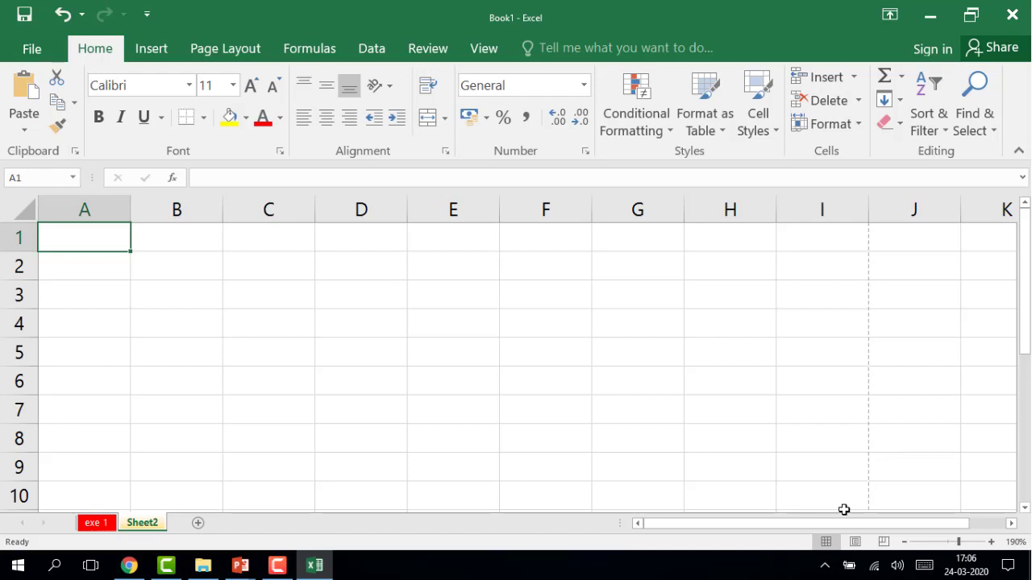
Step: Enter the letter A in cell A1 of Sheet2 and move to cell B1
type("A")
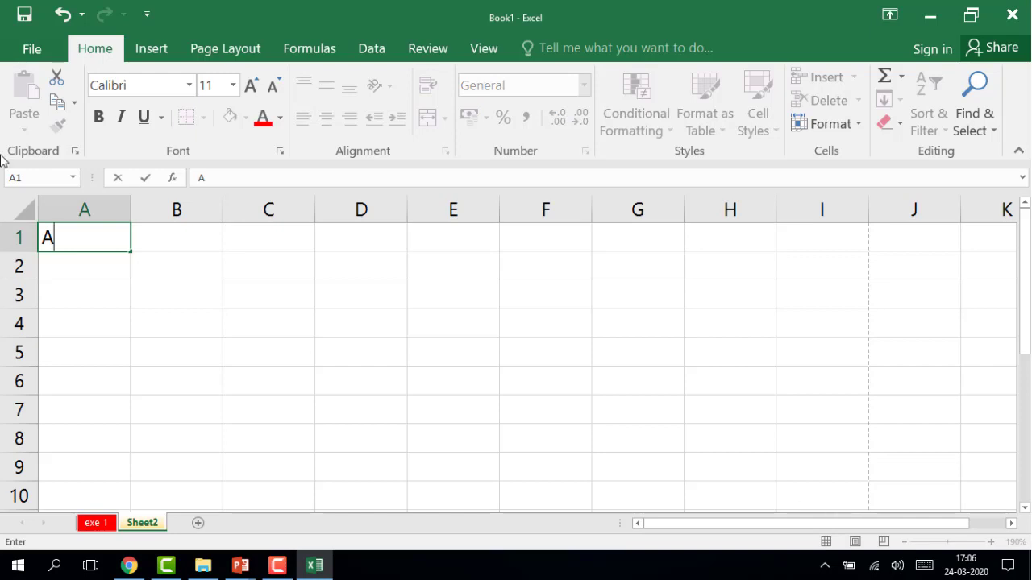
left_click(164, 243)
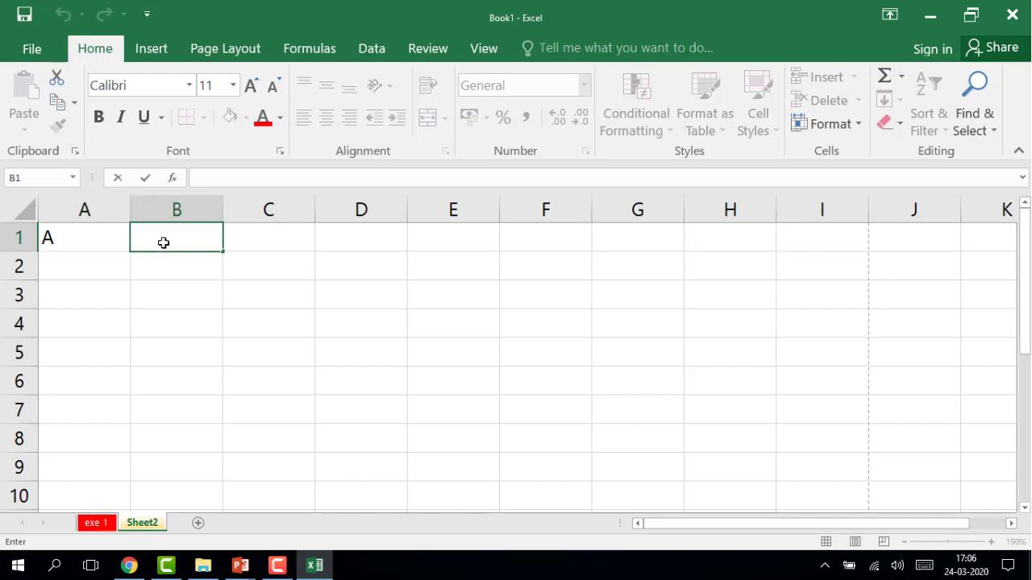
Step: Enter the header B in cell B1 and A+B in cell C1
type("B")
left_click(240, 249)
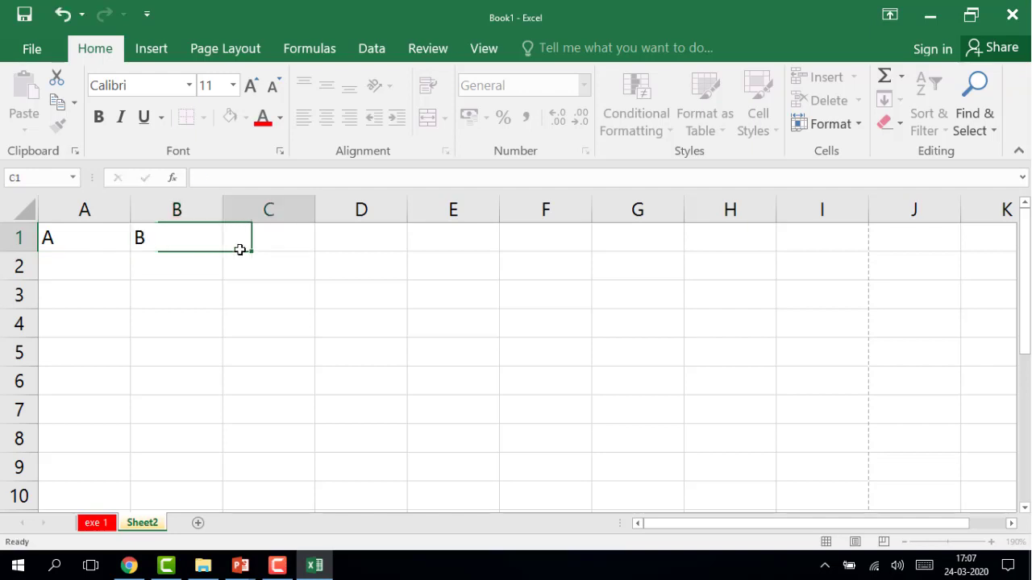
type("A")
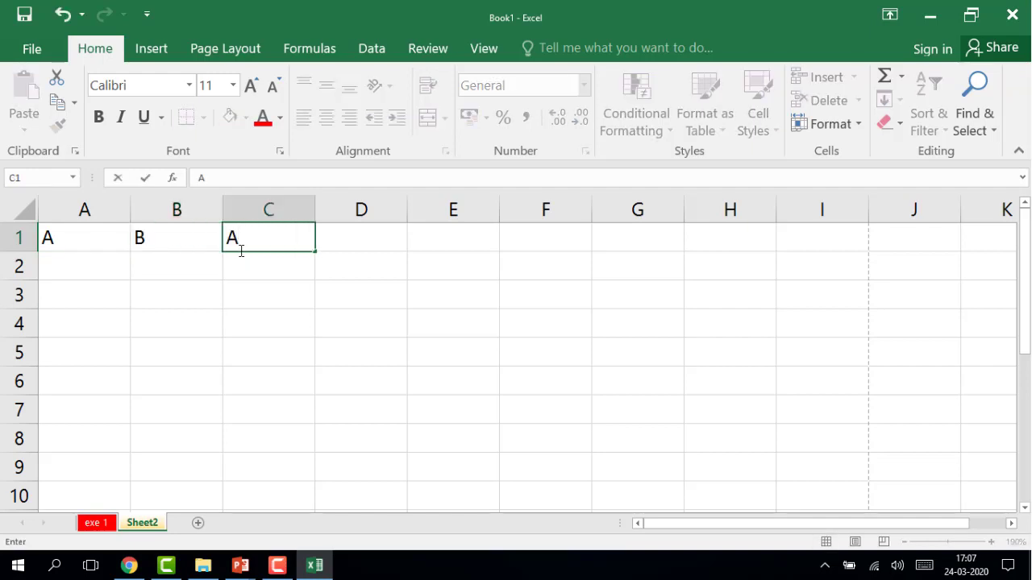
type("+B")
left_click(361, 235)
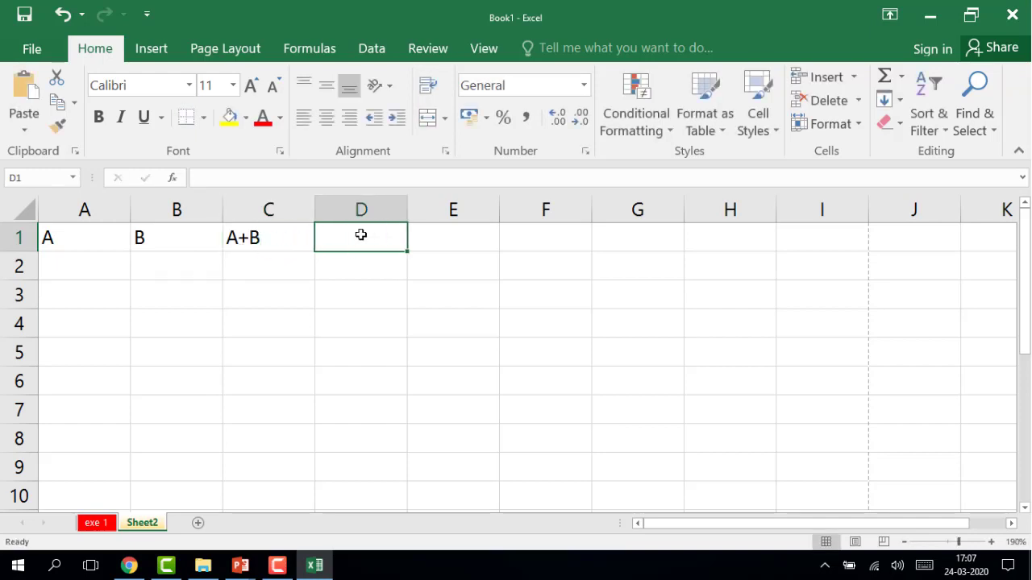
Step: Enter the headers A-B, A*B and A/B in cells D1, E1 and F1
type("A")
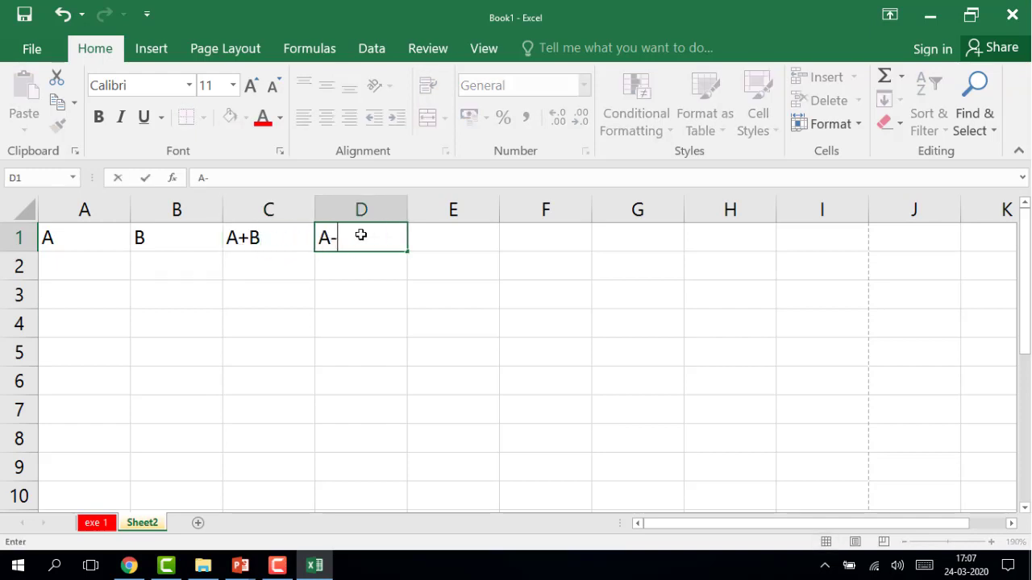
type("-B")
left_click(437, 243)
type("A")
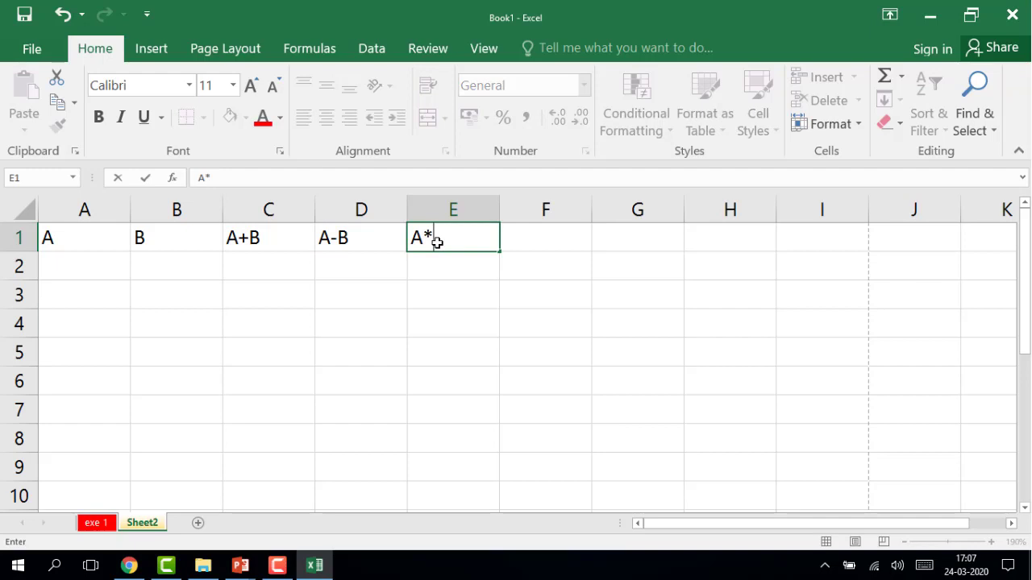
type("*B")
left_click(507, 233)
type("A")
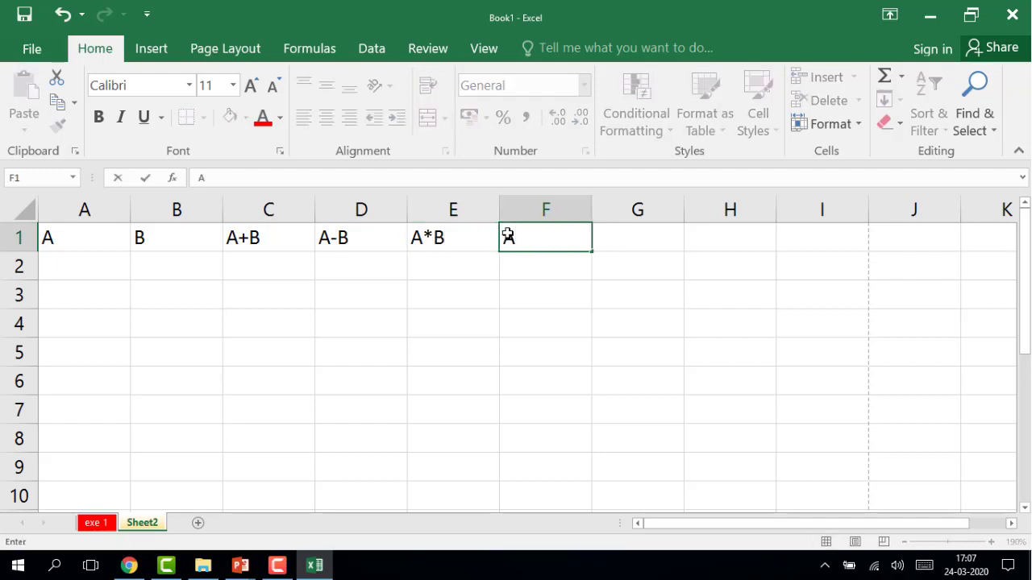
type("/B")
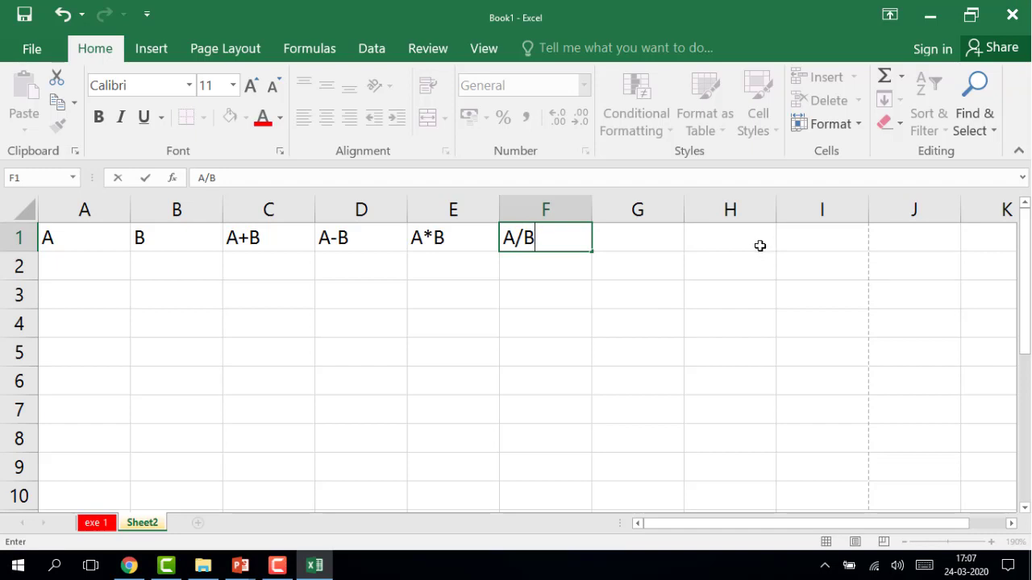
left_click(84, 263)
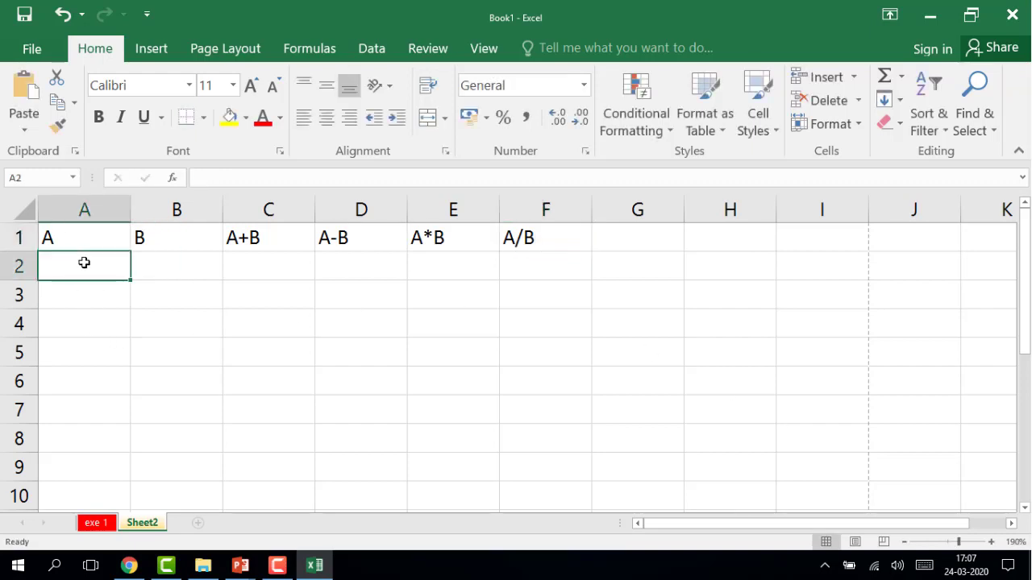
Step: Insert a blank column before column A, ahead of the header labels
left_click(98, 209)
right_click(98, 209)
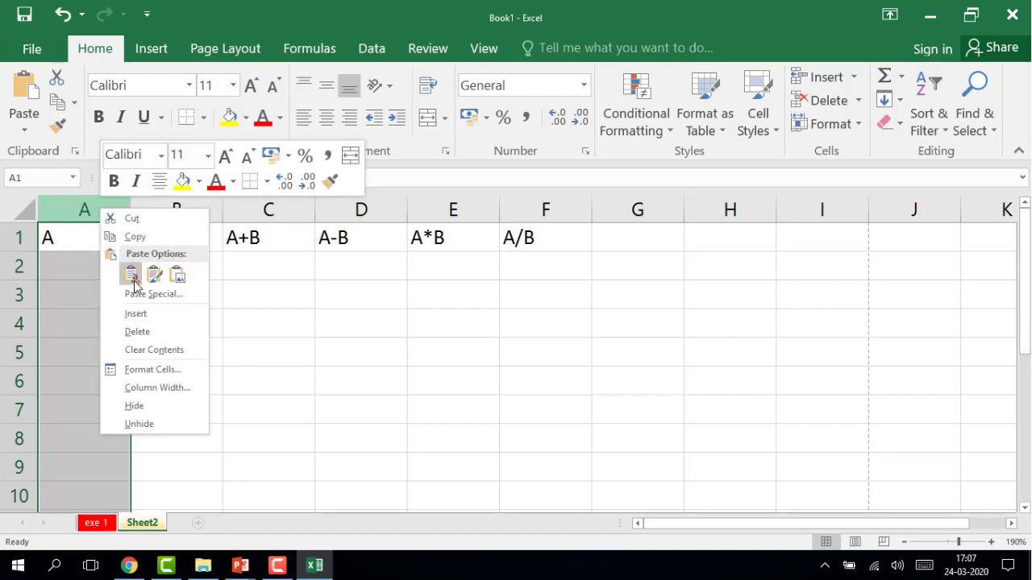
left_click(143, 315)
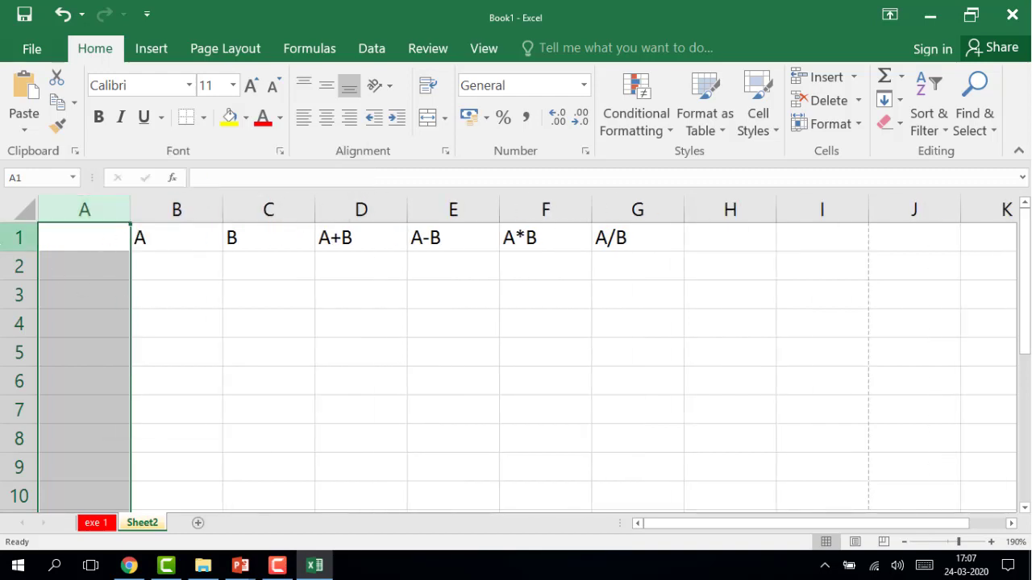
Step: Insert a blank row above the header row and delete that blank row again
left_click(5, 239)
right_click(2, 239)
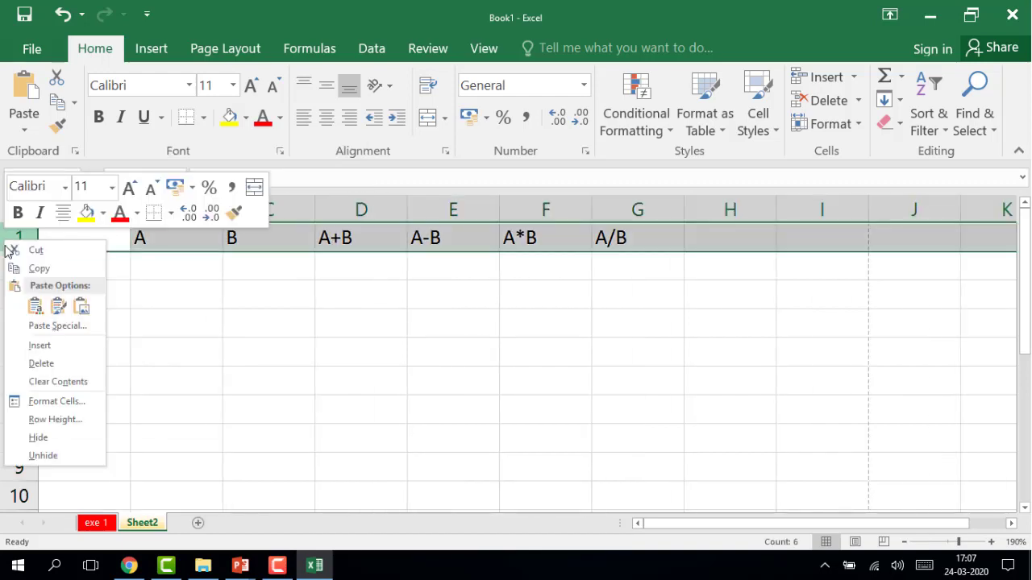
left_click(36, 344)
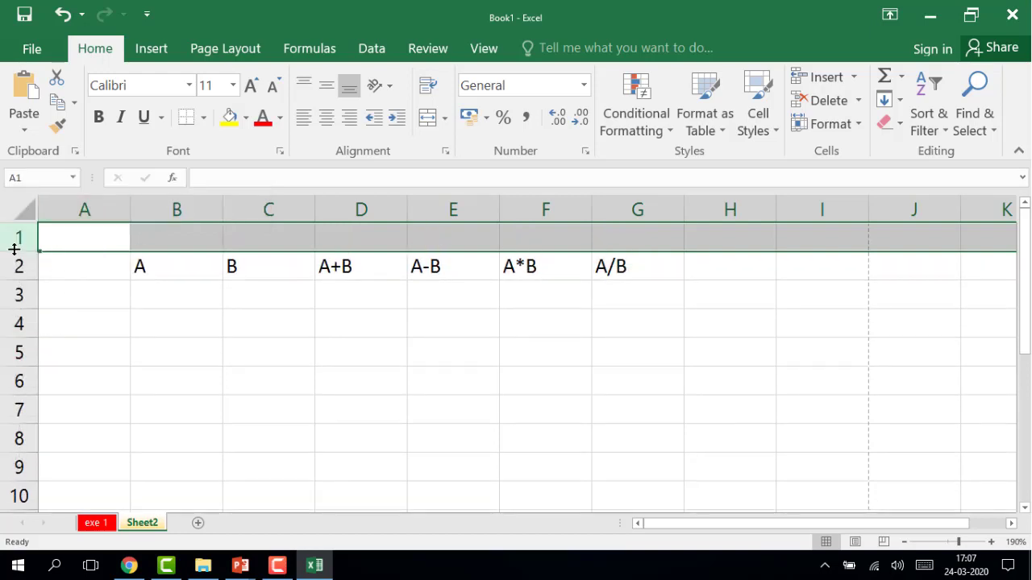
left_click(52, 203)
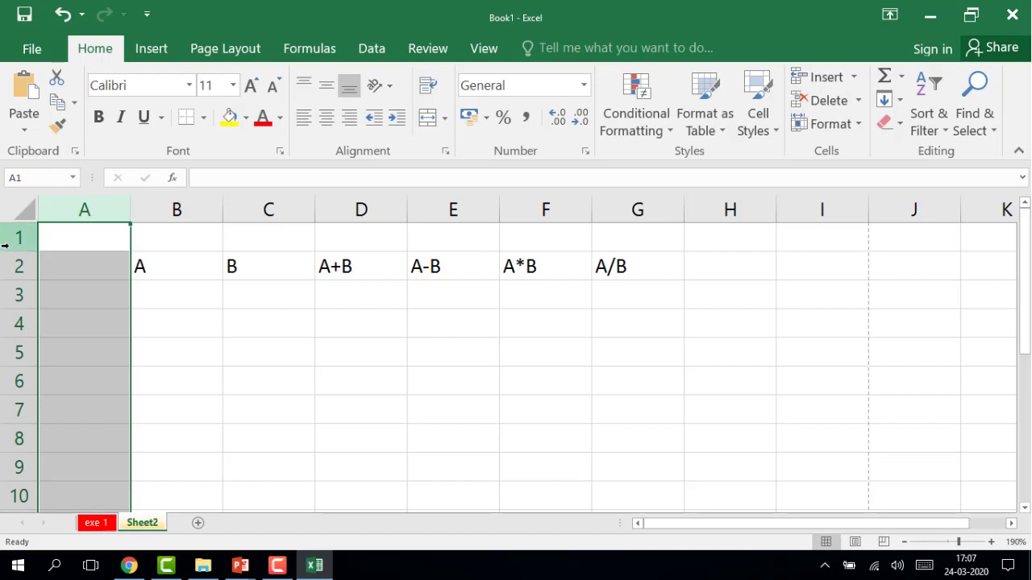
left_click(8, 238)
right_click(9, 238)
left_click(47, 367)
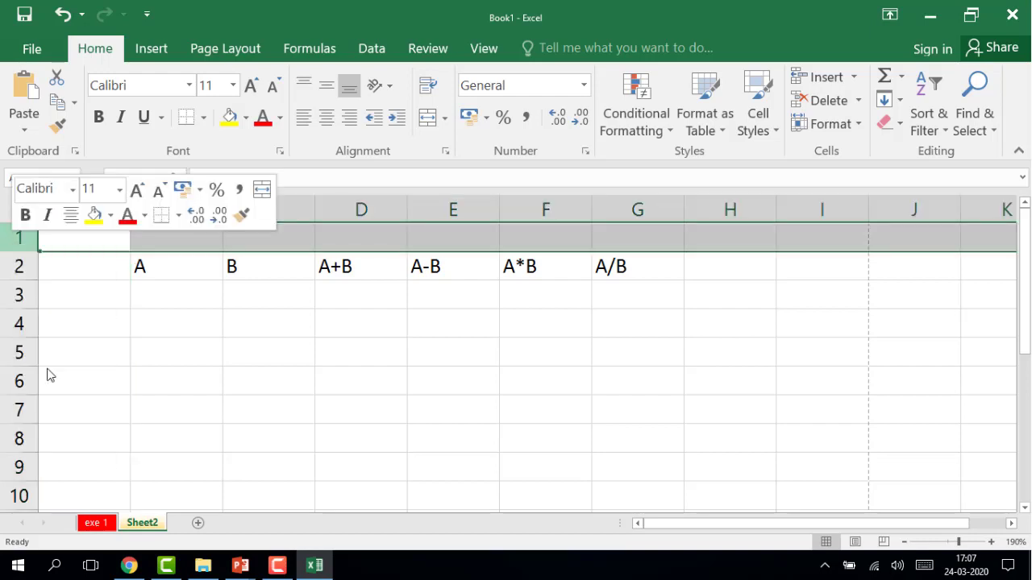
Step: Enter the header sr no in cell A1, with 1 in A2 and 2 in A3
left_click(86, 243)
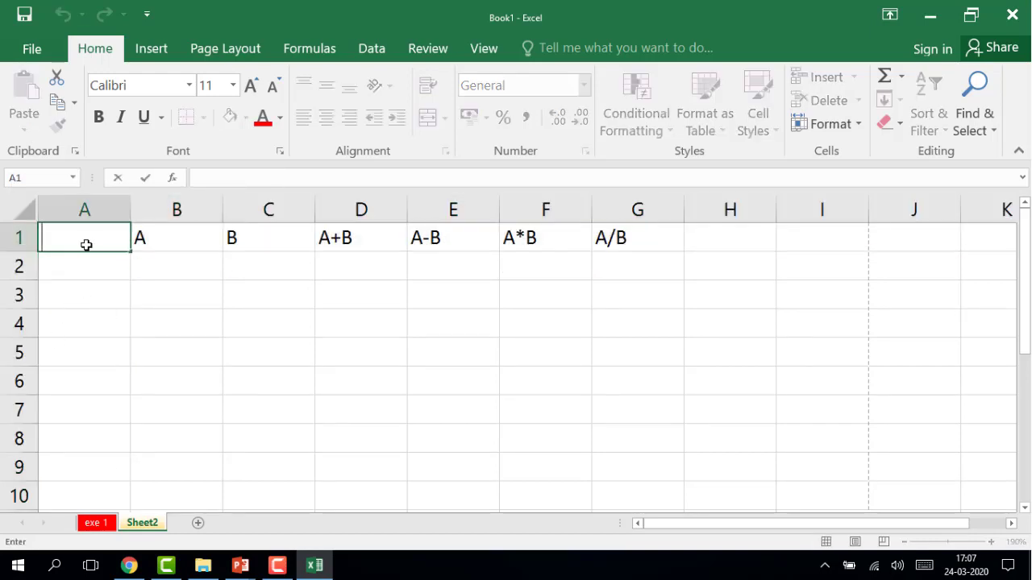
type("sr no")
key("Return")
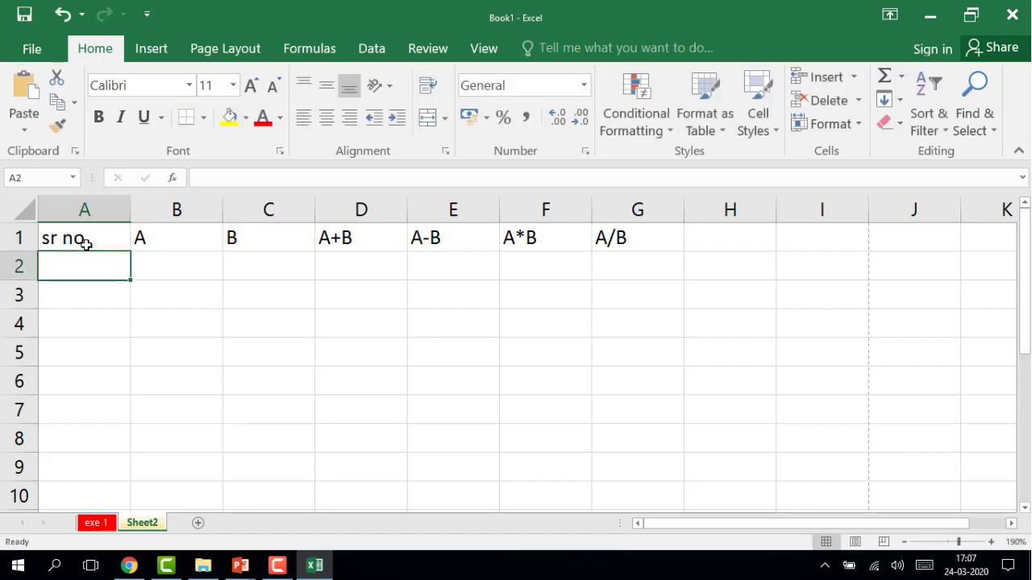
type("1")
key("Return")
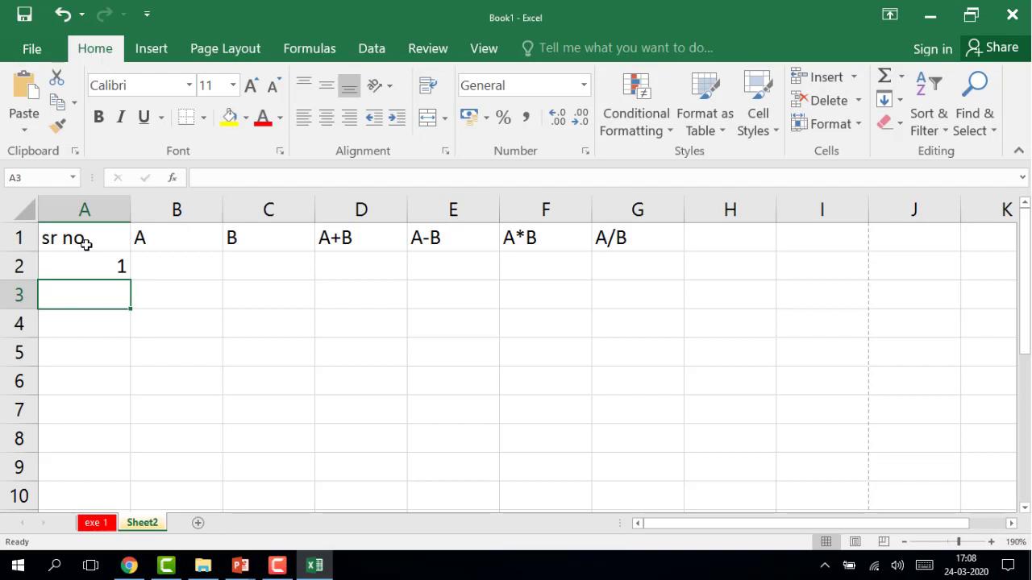
type("2")
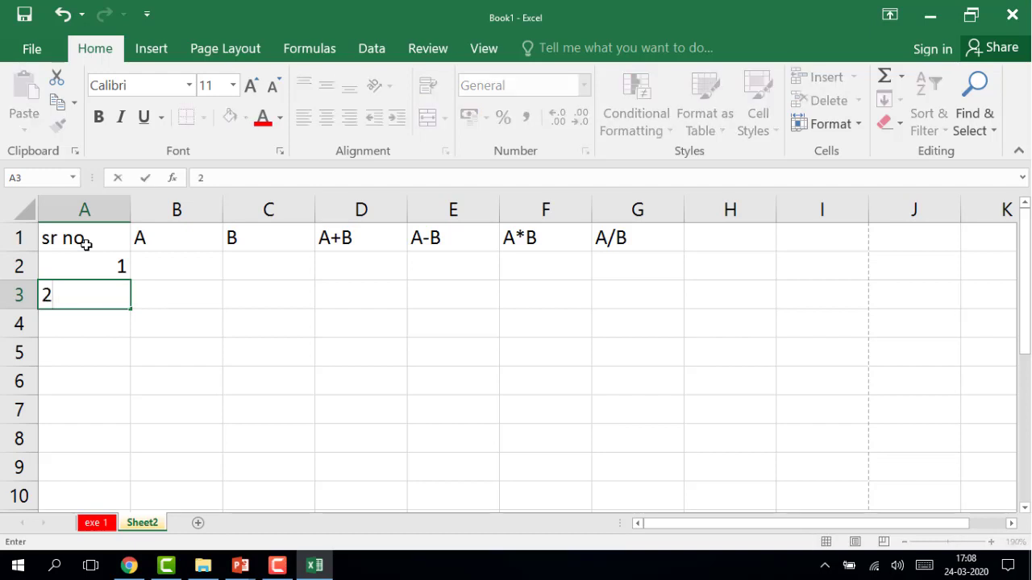
key("Return")
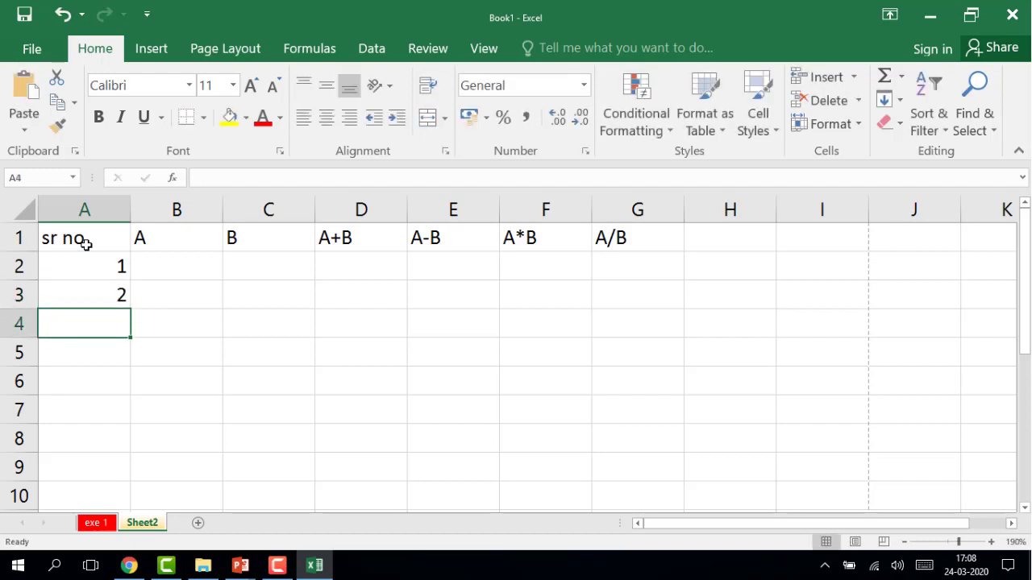
Step: Extend the serial numbers in A2:A3 down to cell A10 as a series ending at 9
left_click(86, 285)
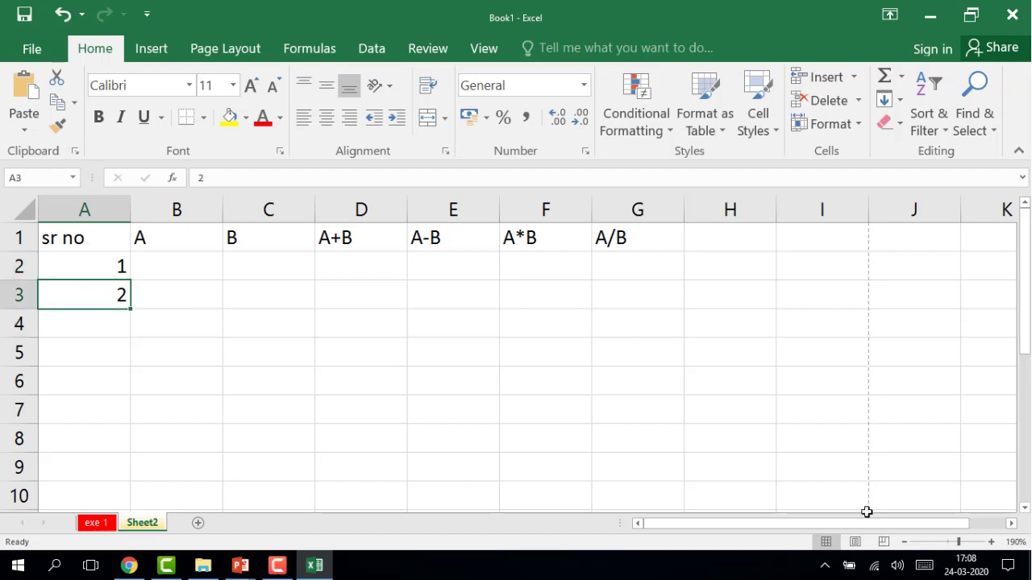
left_click(905, 543)
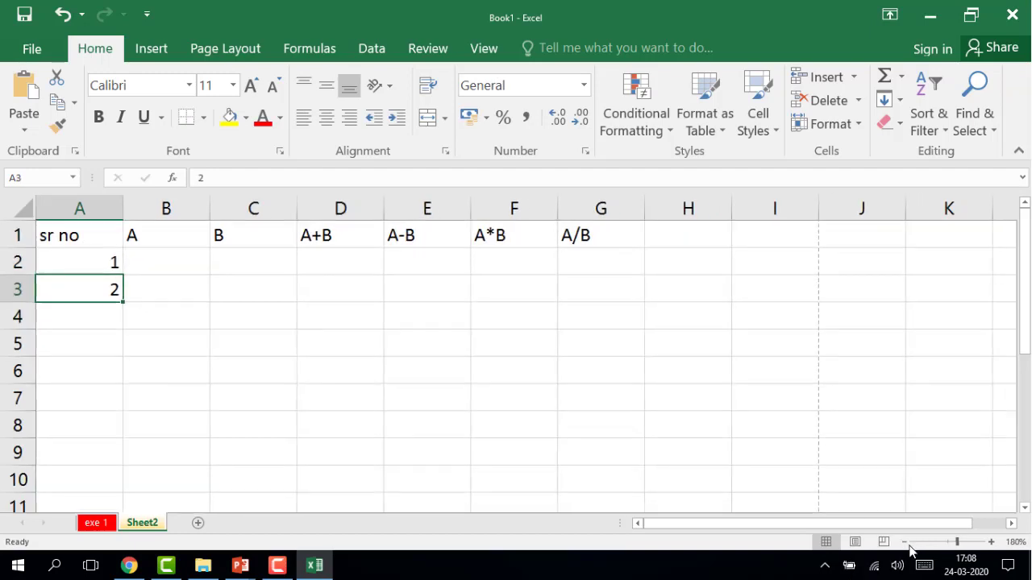
left_click(905, 543)
left_click(906, 543)
left_click(905, 543)
left_click_drag(51, 252, 82, 274)
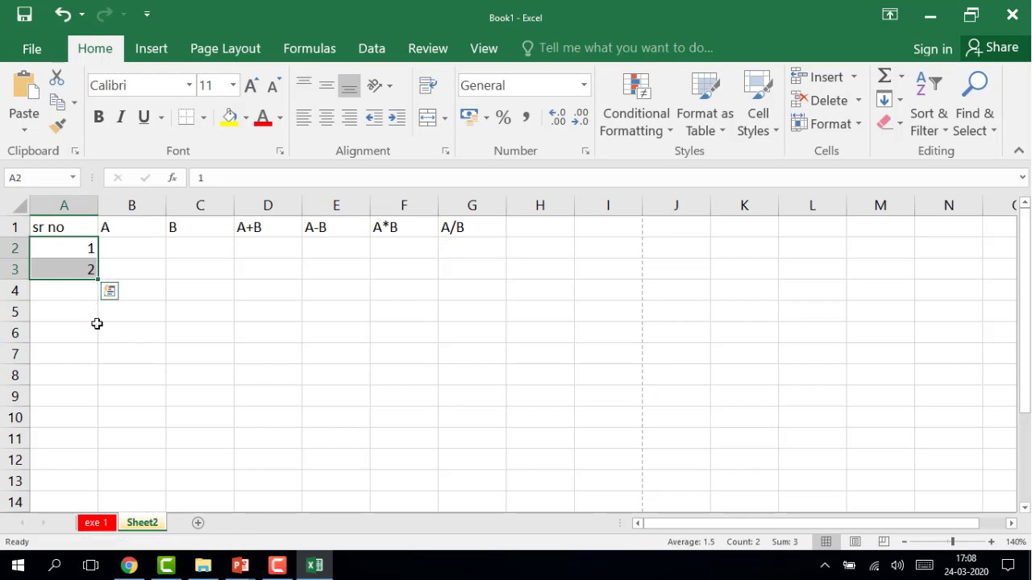
left_click_drag(98, 279, 91, 429)
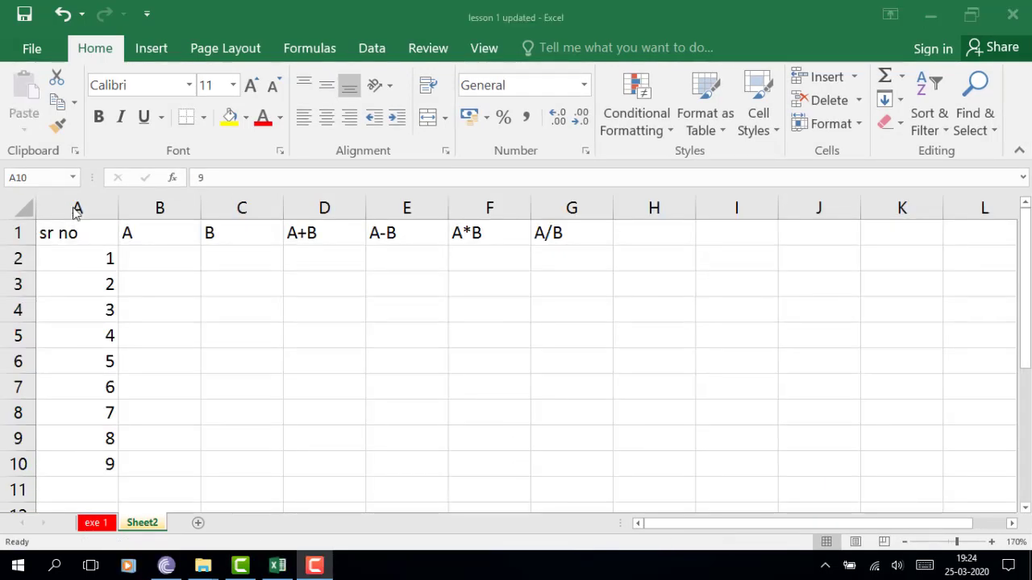
Step: Delete the sr no column, column A, from Sheet2
left_click(75, 213)
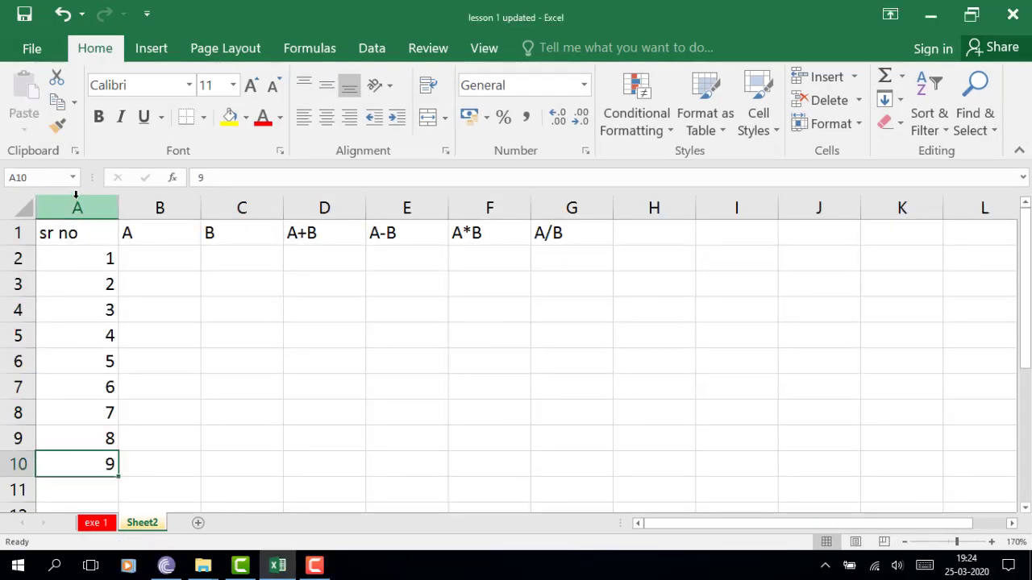
left_click(76, 198)
right_click(77, 207)
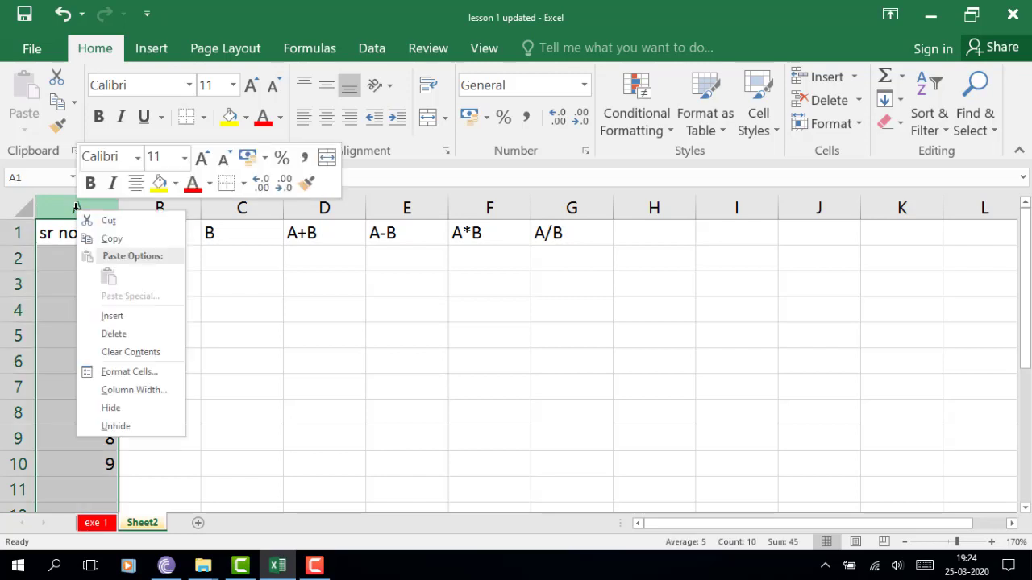
left_click(117, 339)
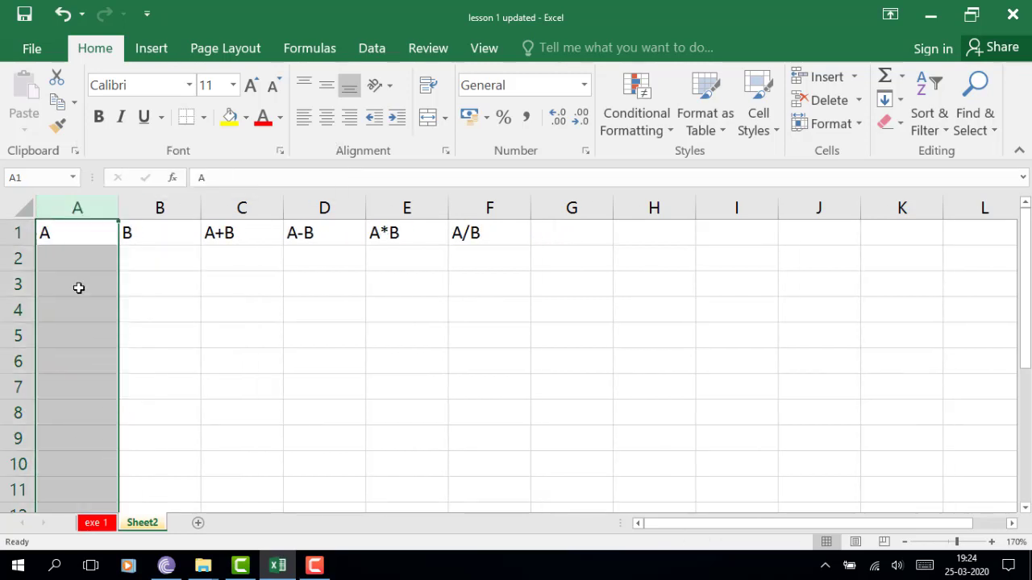
Step: Enter 10 in A2 and 20 in A3, and fill the series down column A to 100 in A11
left_click(68, 266)
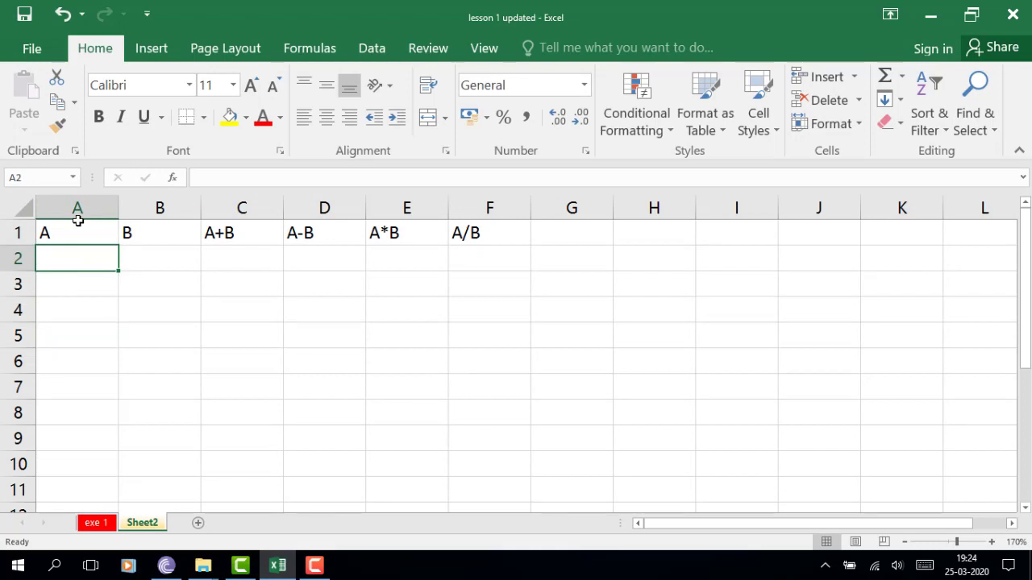
type("10")
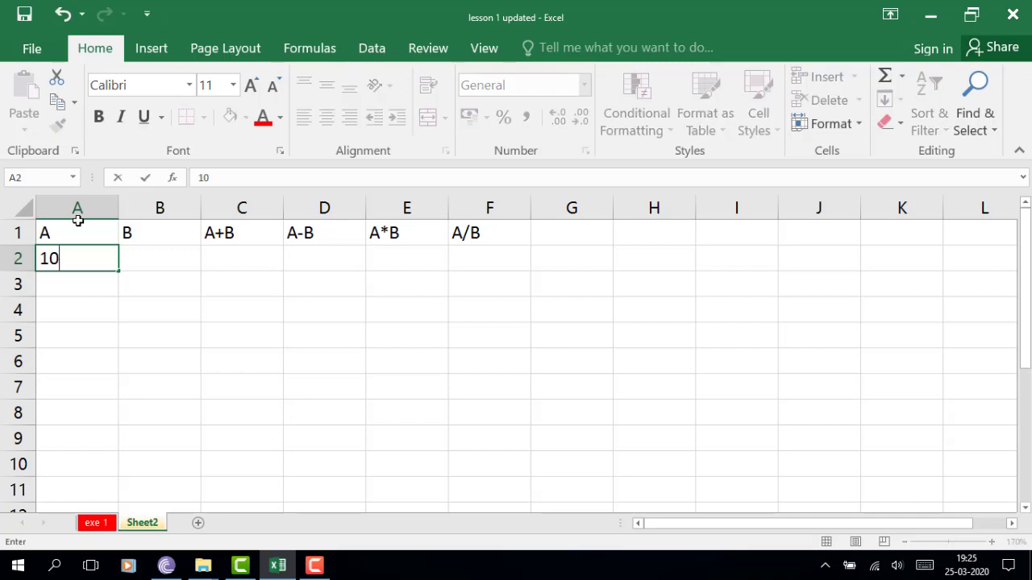
key("Return")
key("Return")
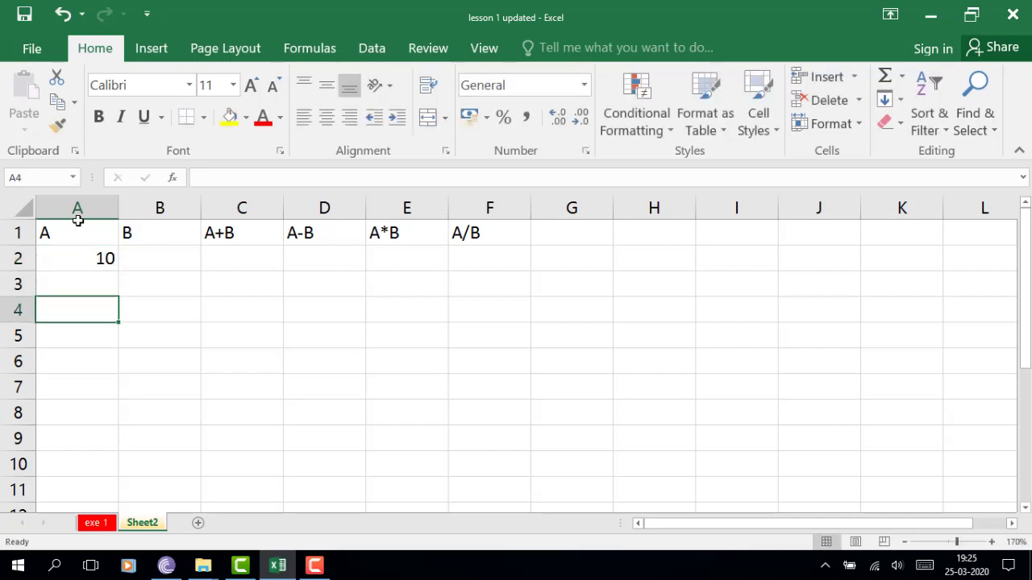
double_click(78, 281)
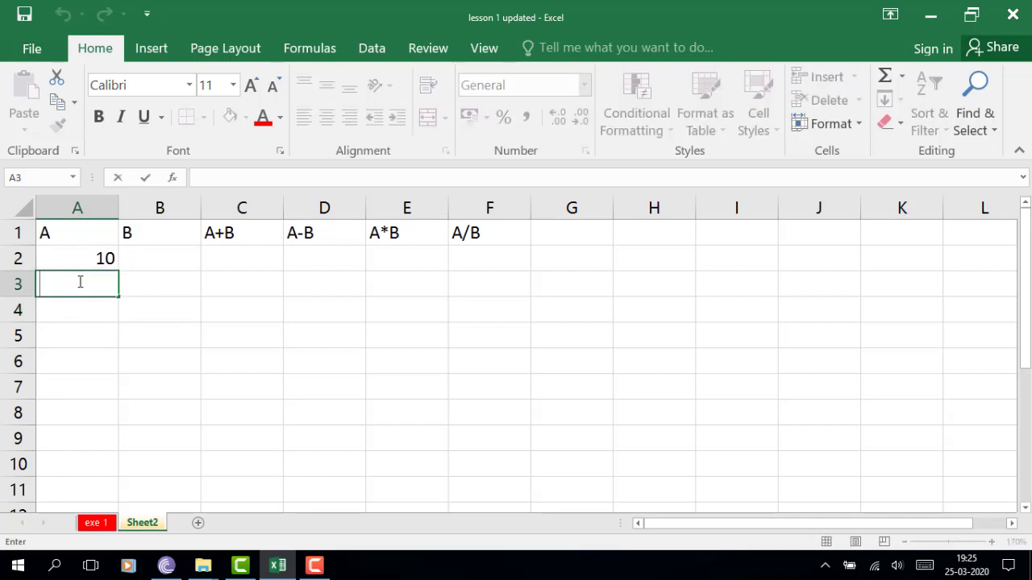
type("20")
left_click(121, 297)
left_click_drag(92, 261, 92, 281)
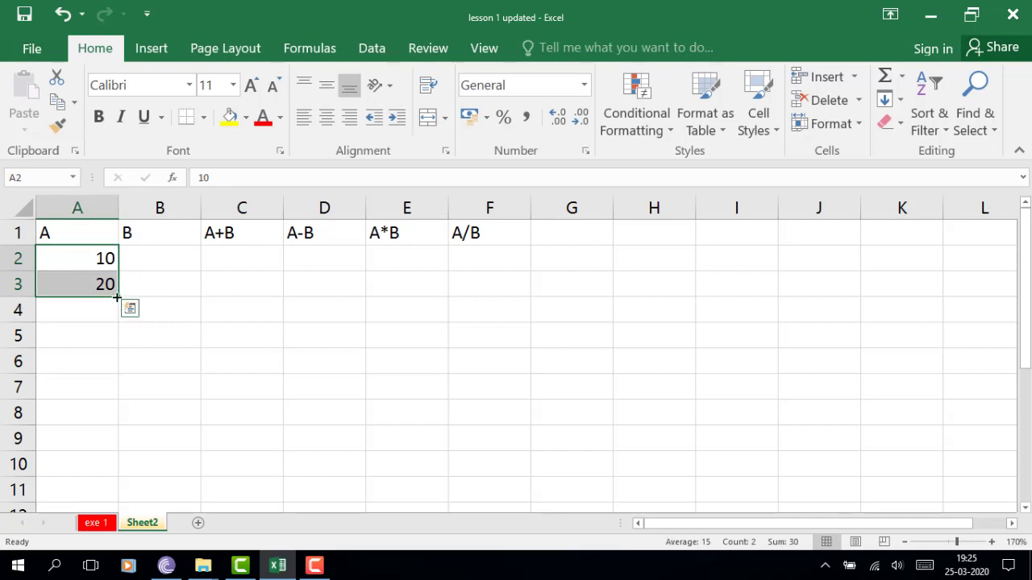
left_click_drag(117, 298, 110, 492)
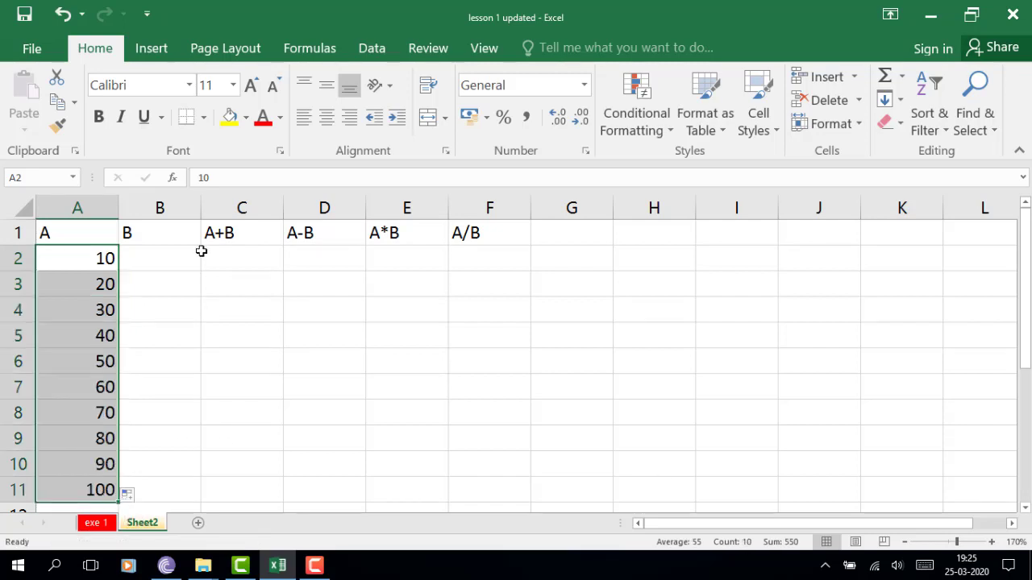
Step: Enter 200 in B2 and 210 in B3, and fill the series down column B to 290 in B11
left_click(180, 262)
type("200")
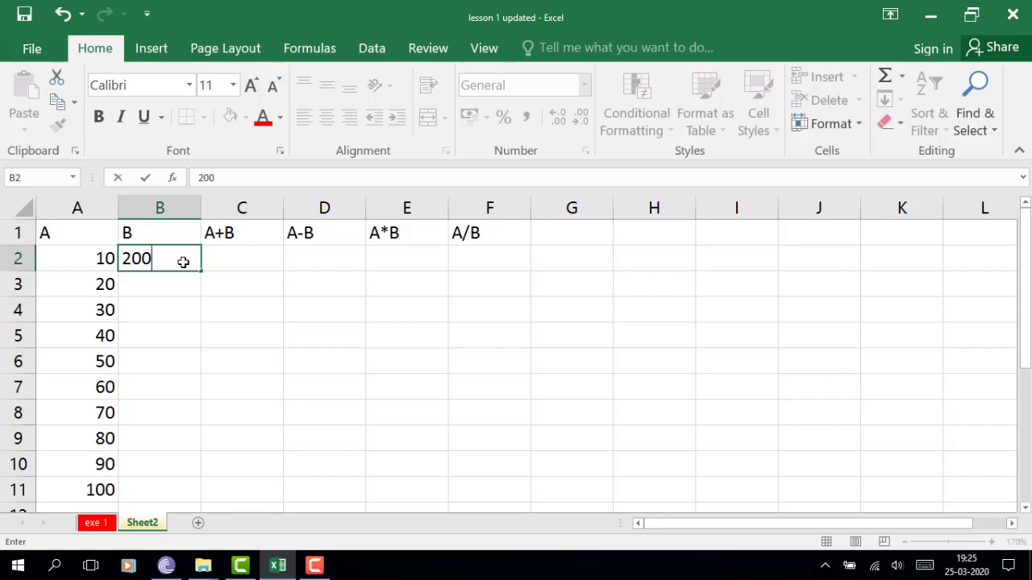
key("ctrl+Return")
key("Return")
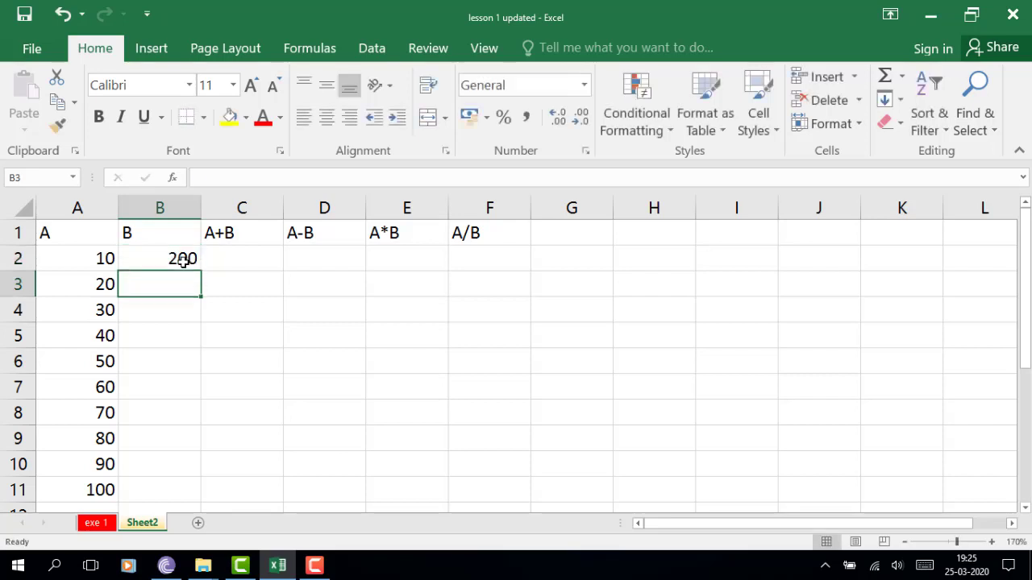
type("210")
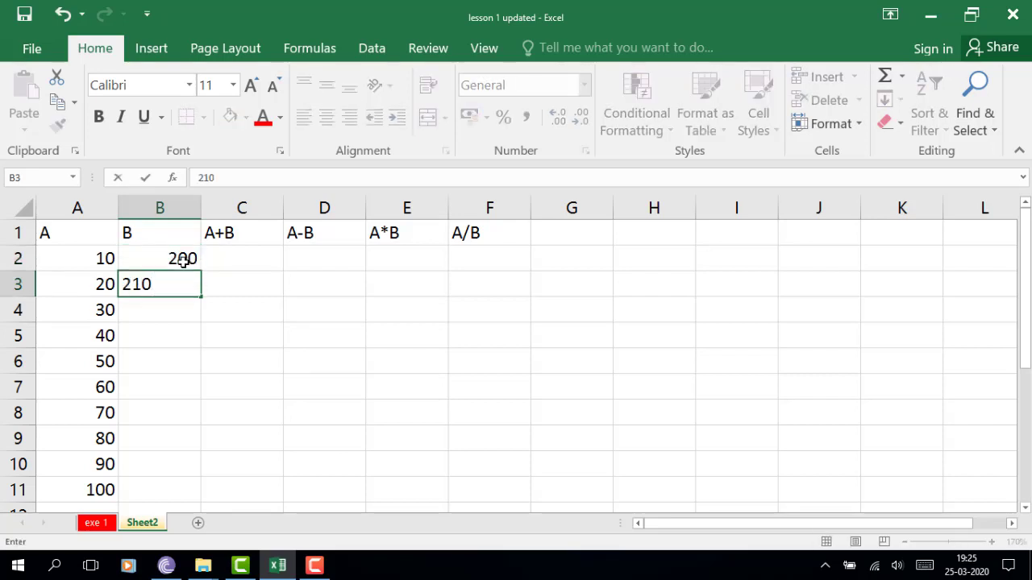
left_click(218, 317)
left_click_drag(185, 257, 180, 498)
Step: Enter the formula =A2+B2 in cell C2 under the A+B header
left_click(251, 261)
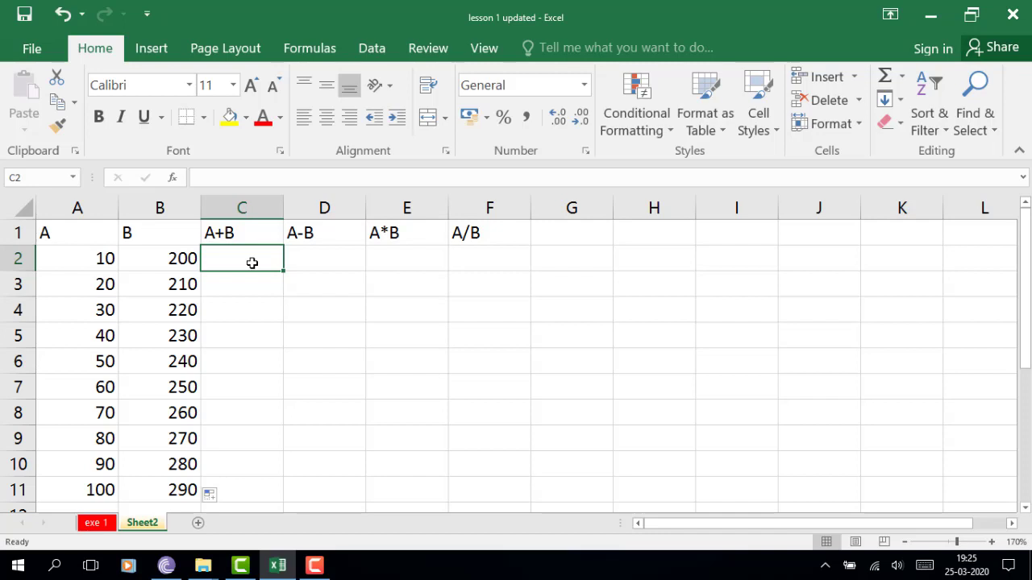
type("=")
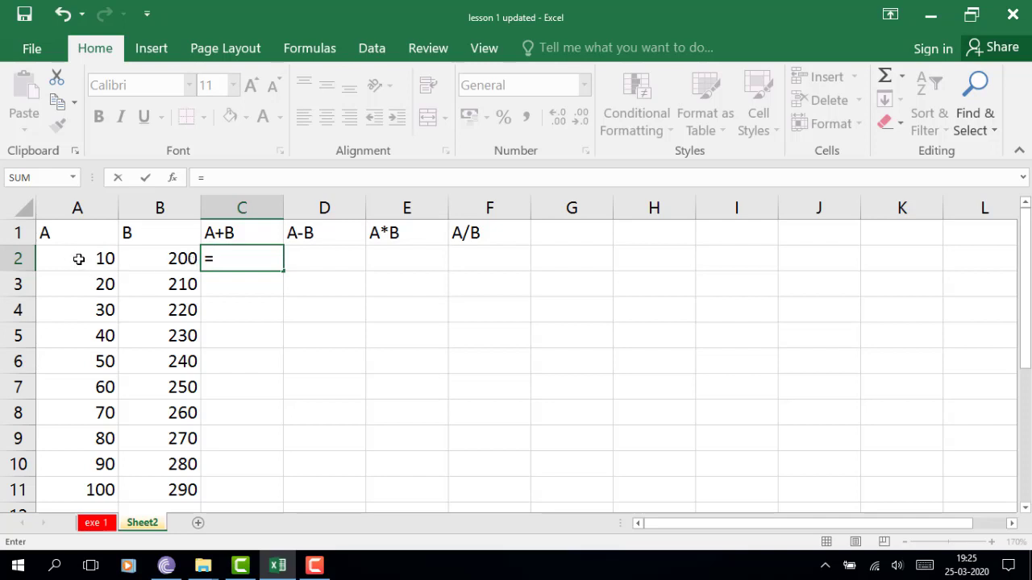
left_click(78, 259)
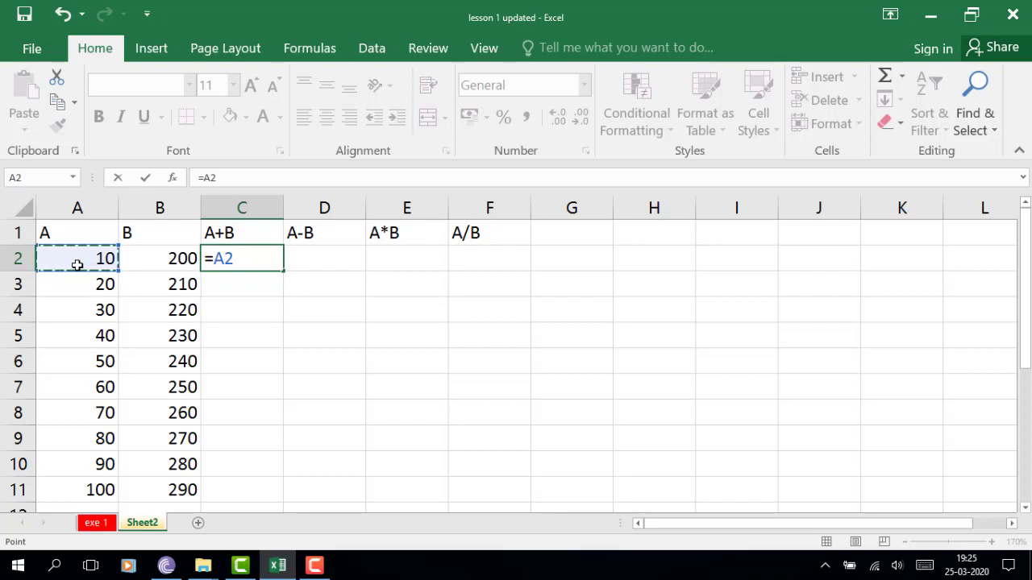
type("+")
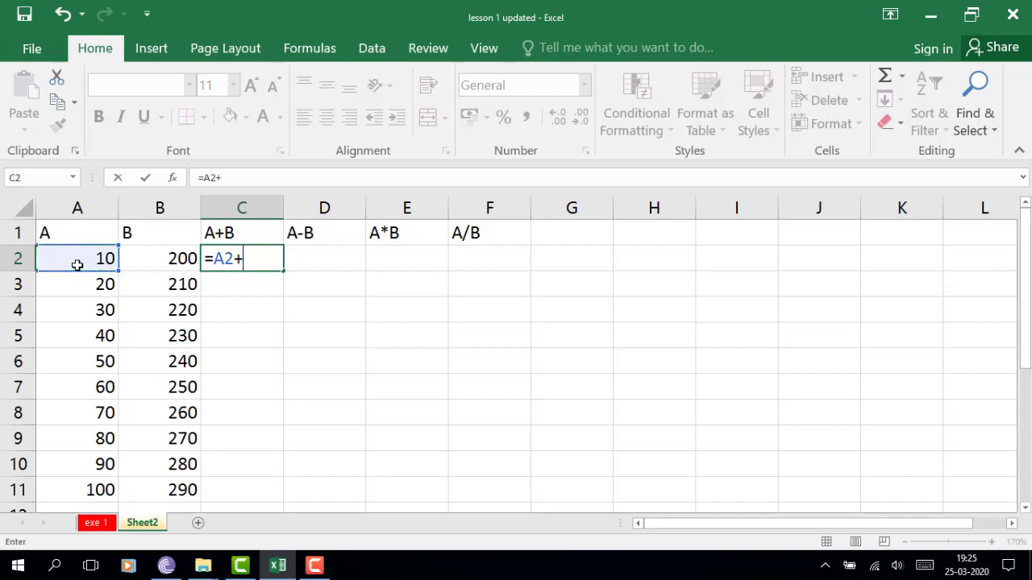
left_click(147, 256)
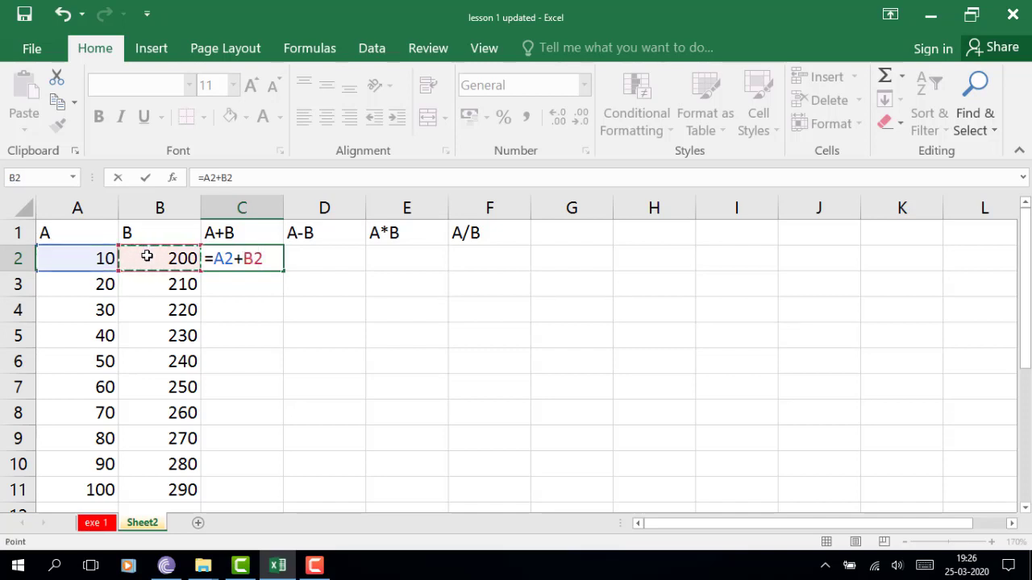
key("Return")
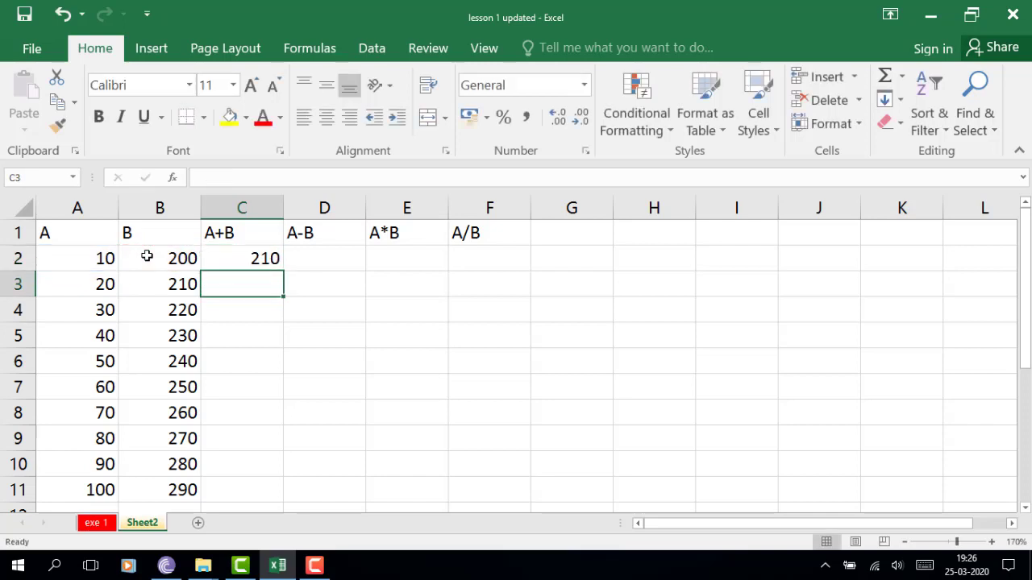
Step: Check the addition formula in C2 and fill it down column C to C11
left_click(212, 253)
double_click(231, 254)
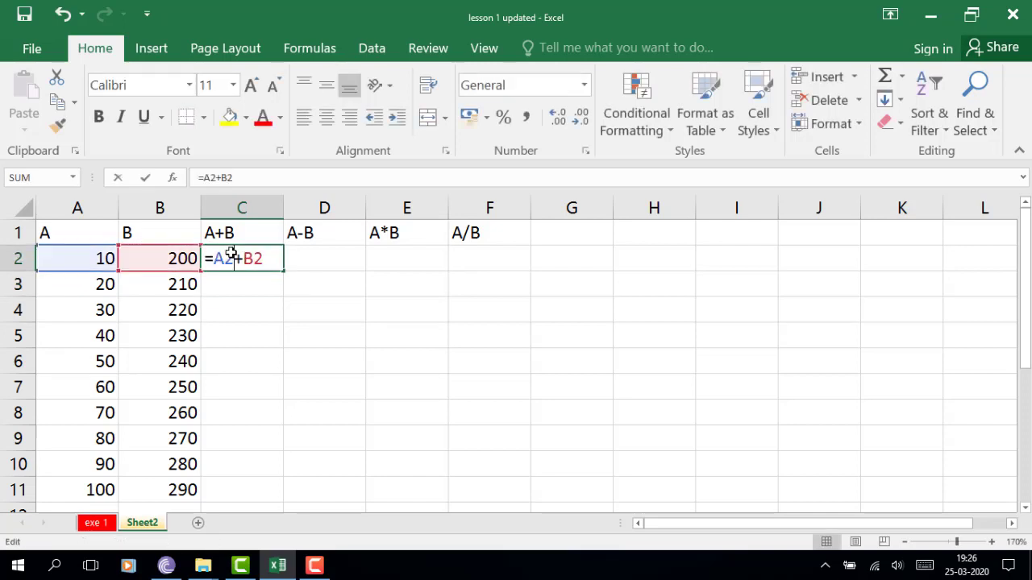
key("Return")
left_click(271, 261)
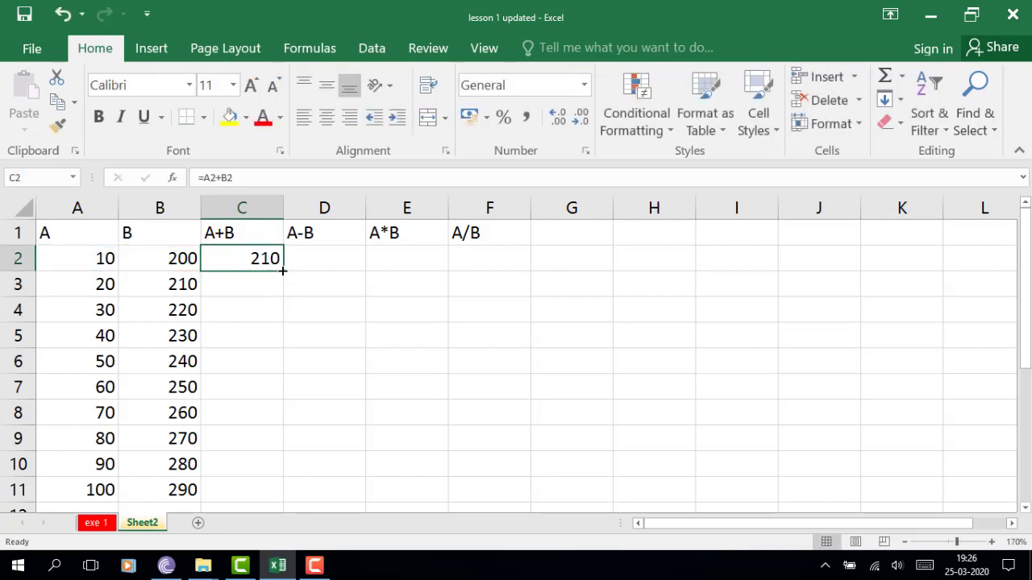
left_click_drag(282, 271, 272, 496)
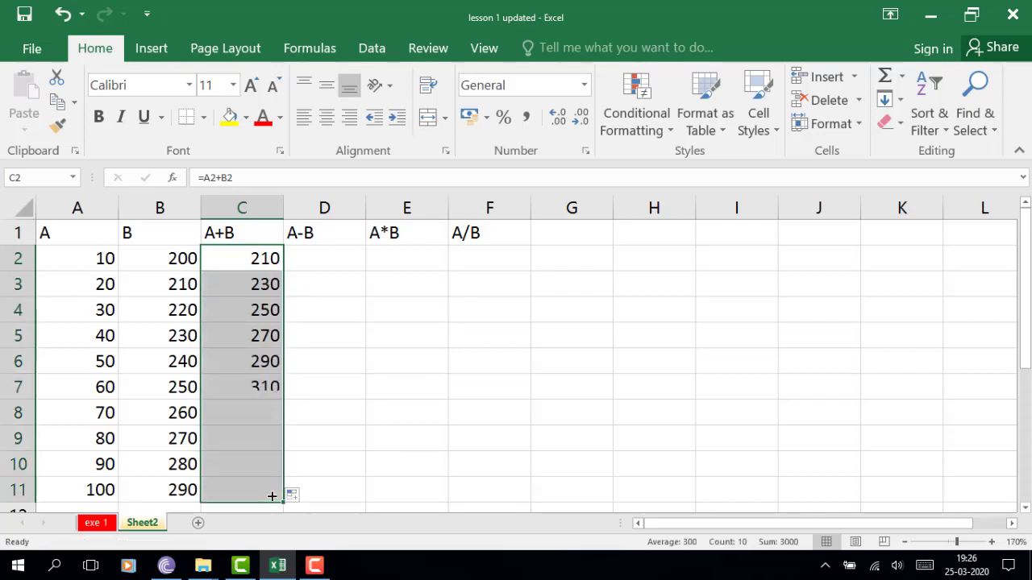
Step: Inspect the cell references used by the addition formulas in C2, C3 and C4
double_click(249, 258)
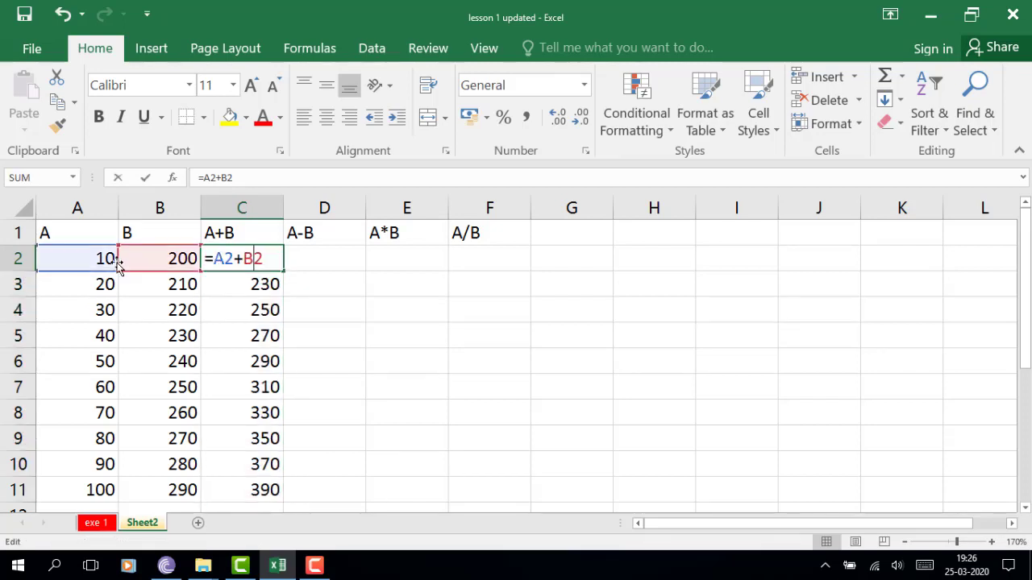
key("Return")
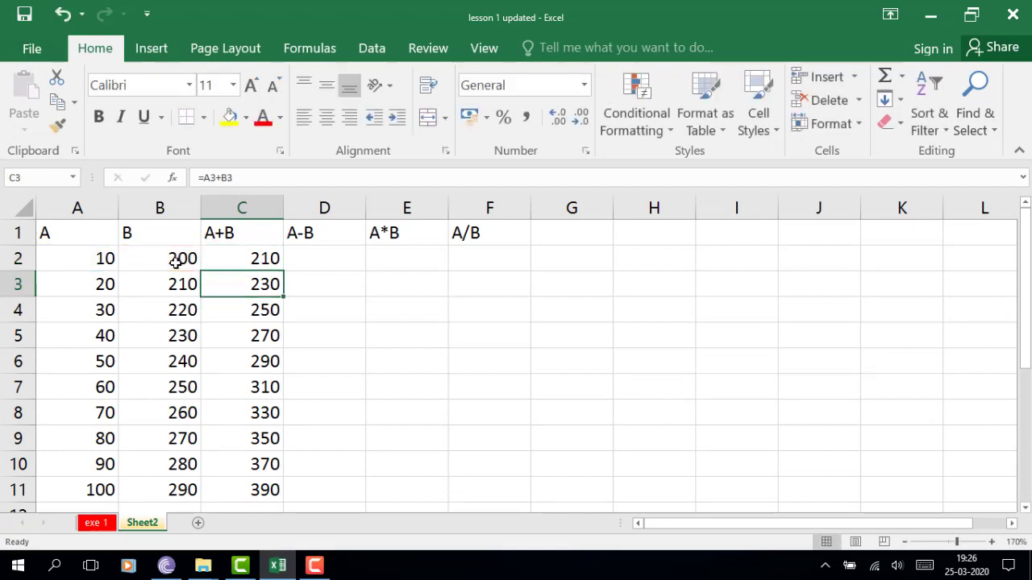
double_click(241, 284)
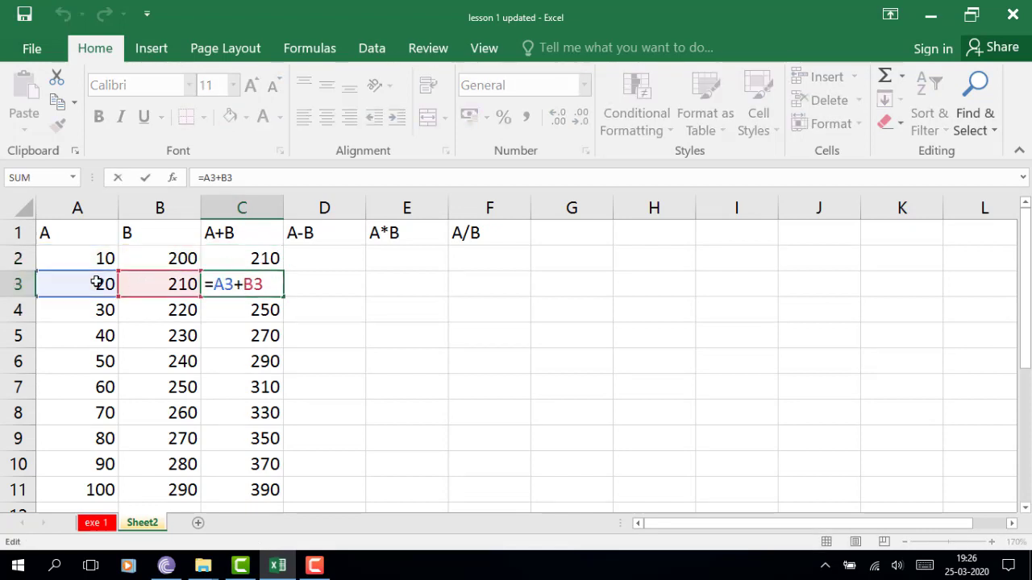
key("Return")
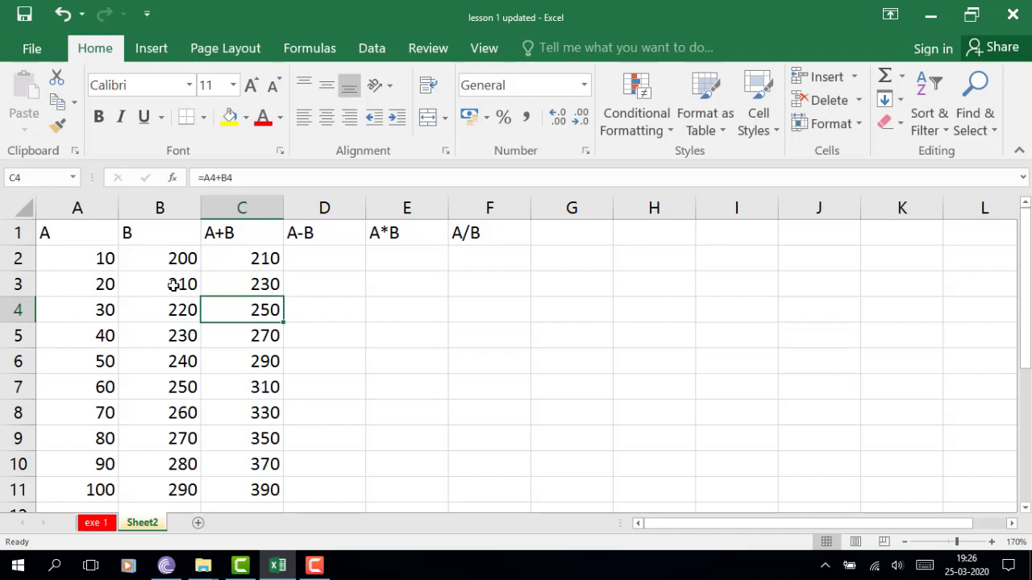
double_click(223, 310)
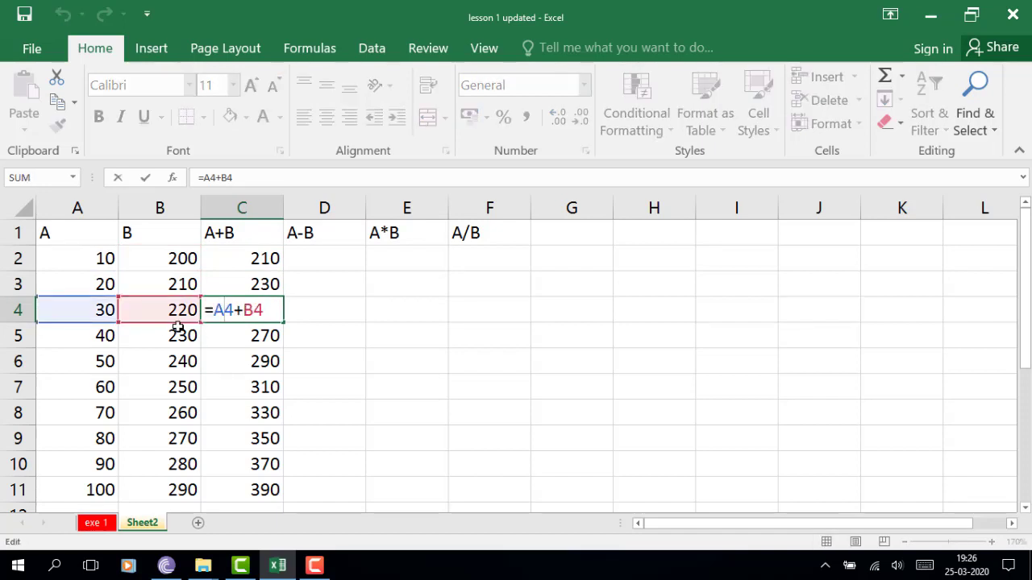
key("Return")
Step: Enter the formula =A2-B2 in D2 and fill it down column D to D11
left_click(305, 264)
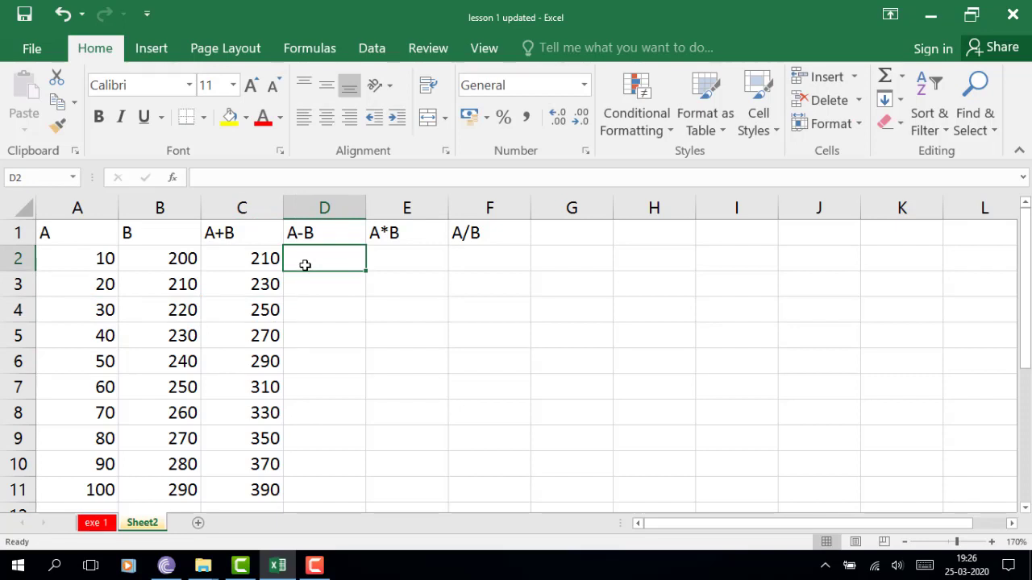
type("=")
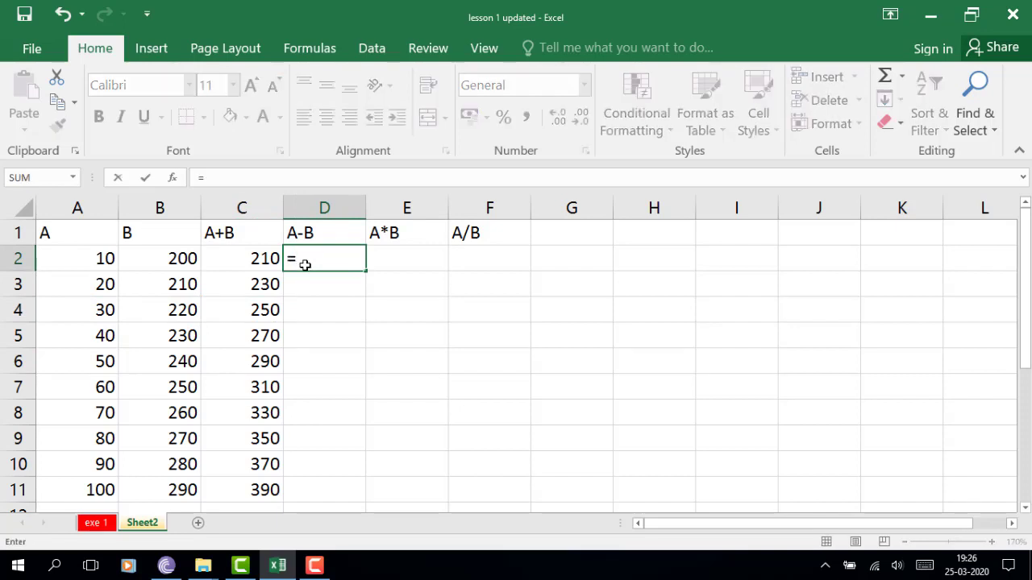
left_click(94, 258)
type("-")
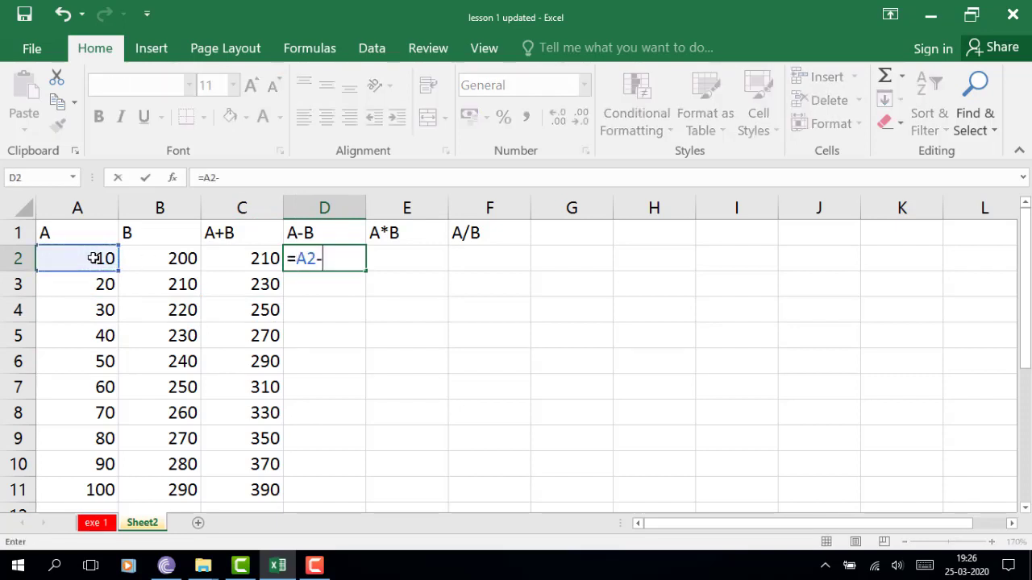
left_click(147, 254)
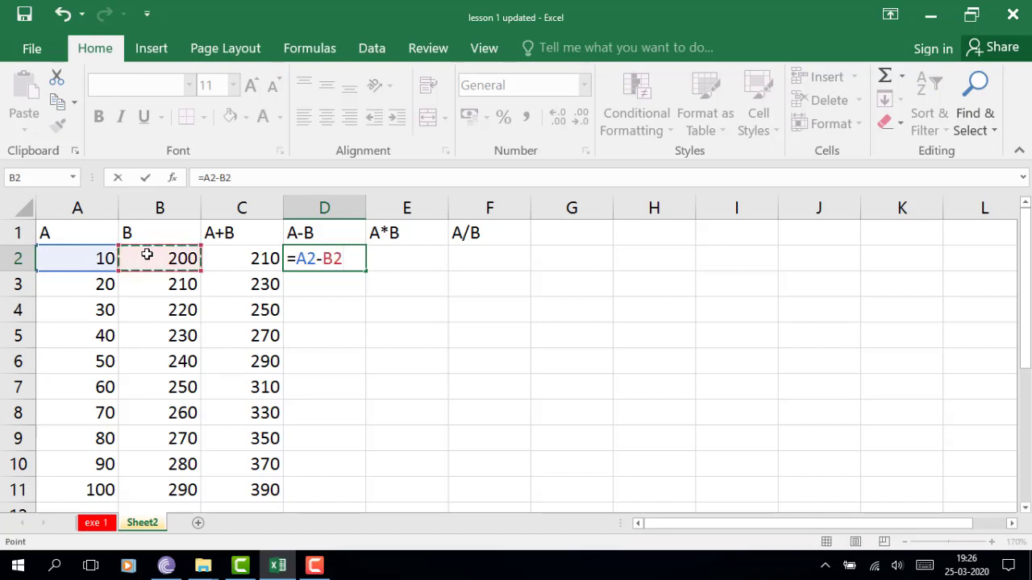
key("Return")
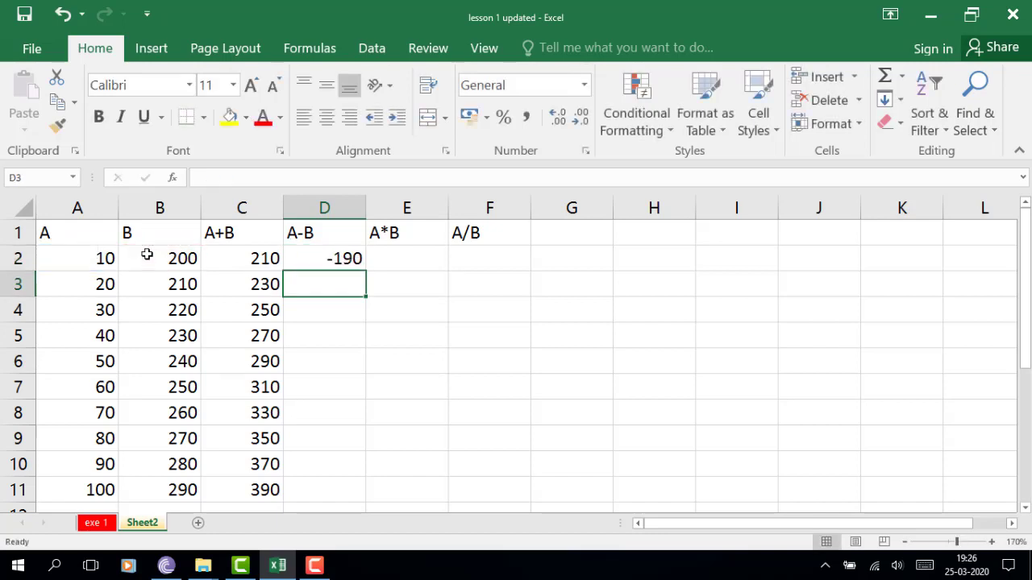
left_click(310, 256)
double_click(365, 272)
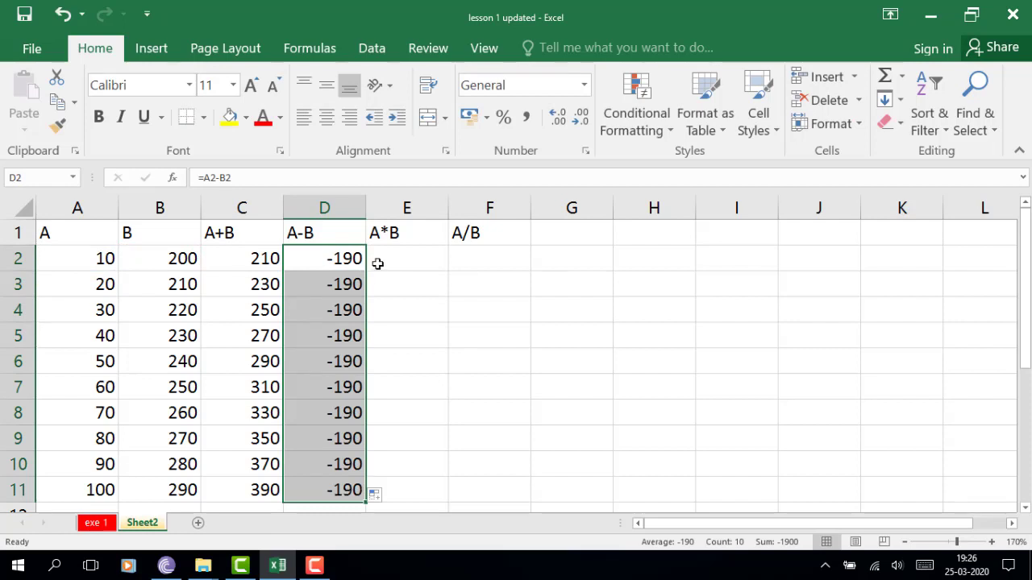
Step: Enter the formula =A2*B2 in cell E2 under the A*B header
left_click(390, 262)
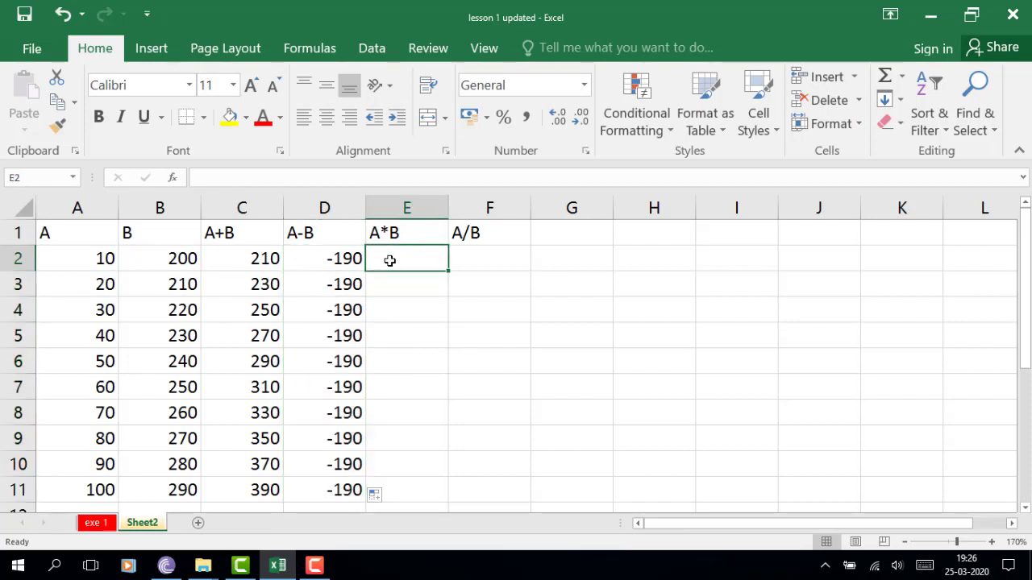
type("=")
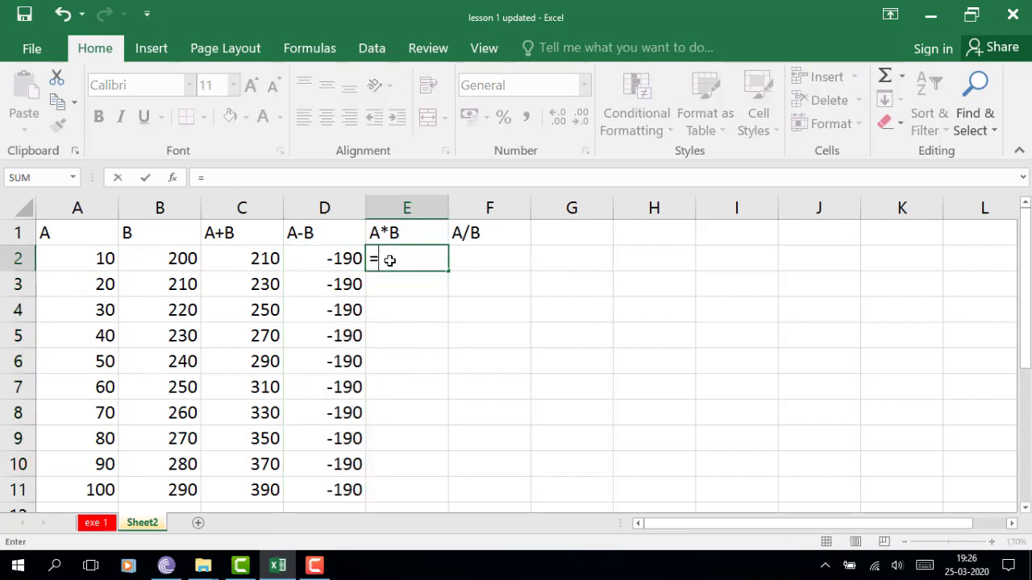
left_click(97, 260)
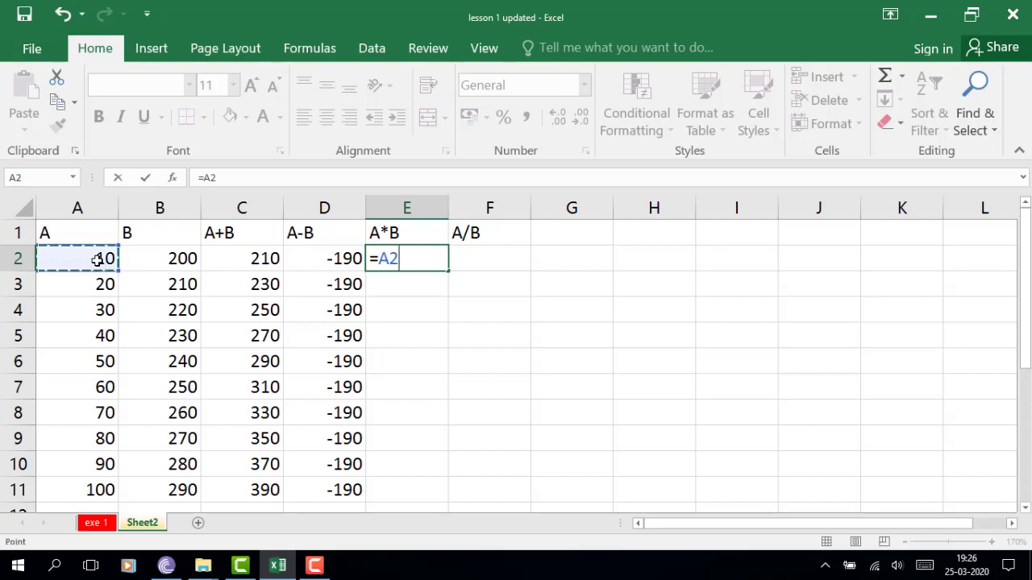
type("*")
left_click(171, 253)
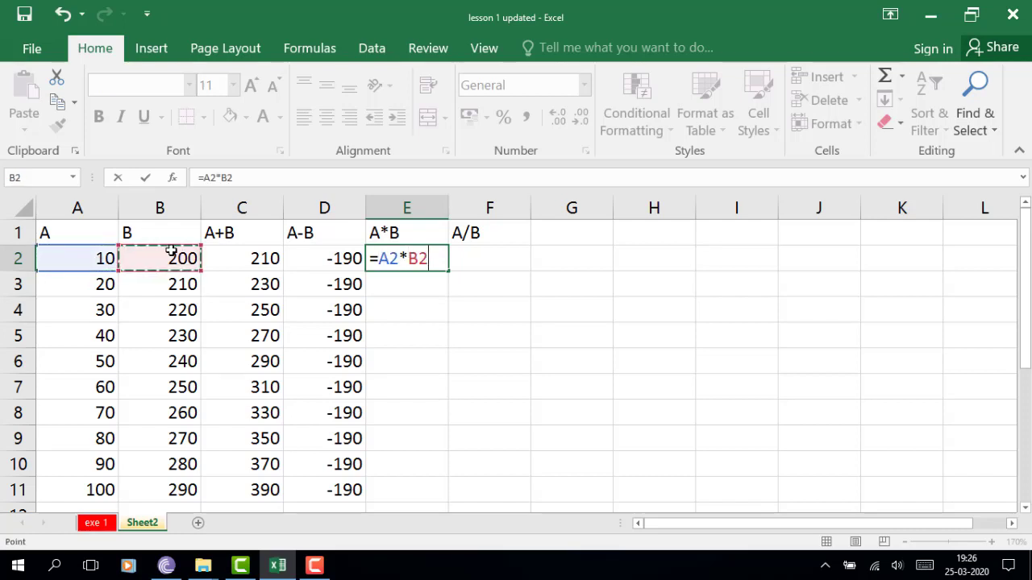
key("Return")
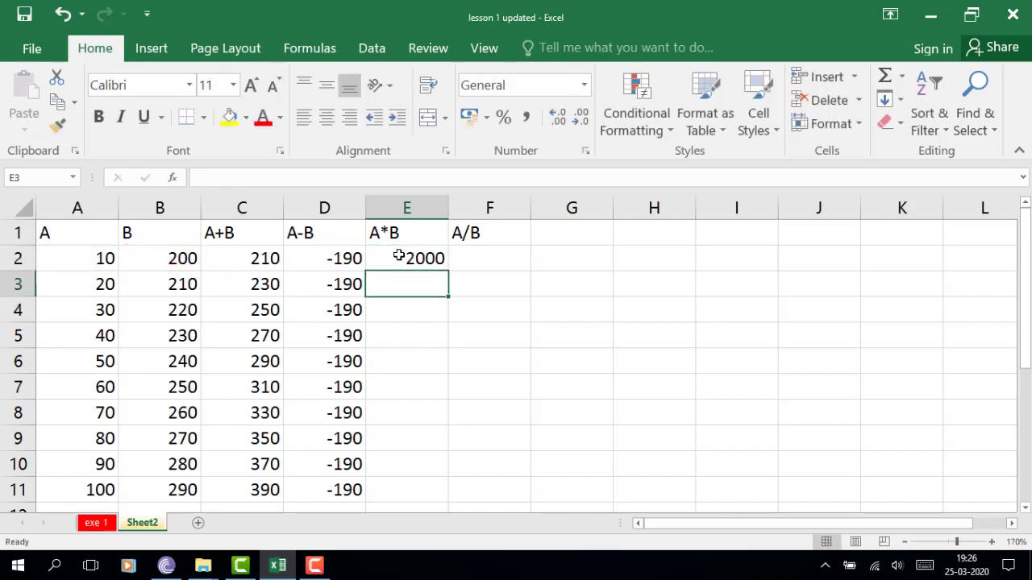
Step: Fill the multiplication formula through E2:E11 using a column series of type AutoFill
left_click_drag(399, 256, 401, 482)
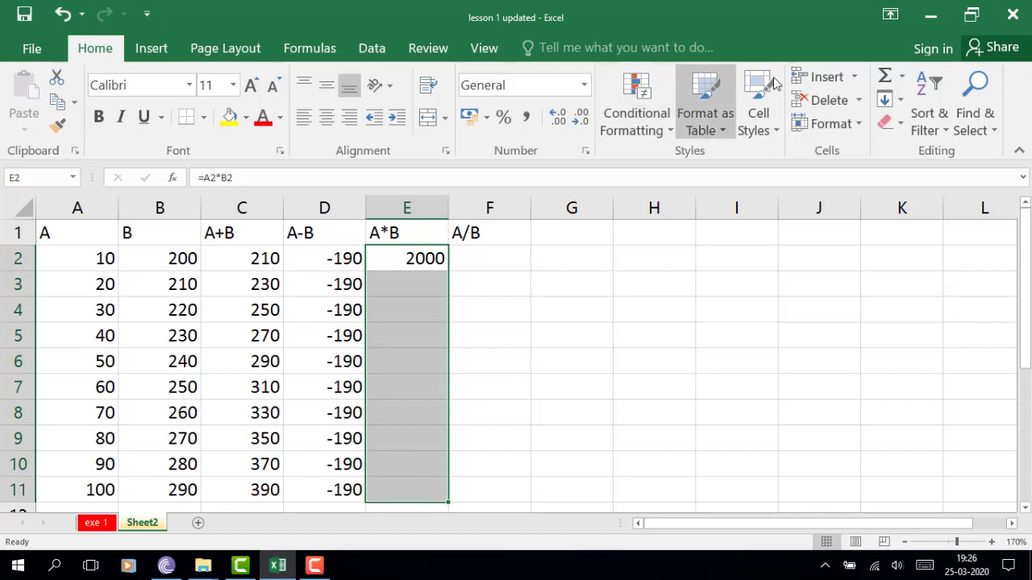
left_click(898, 103)
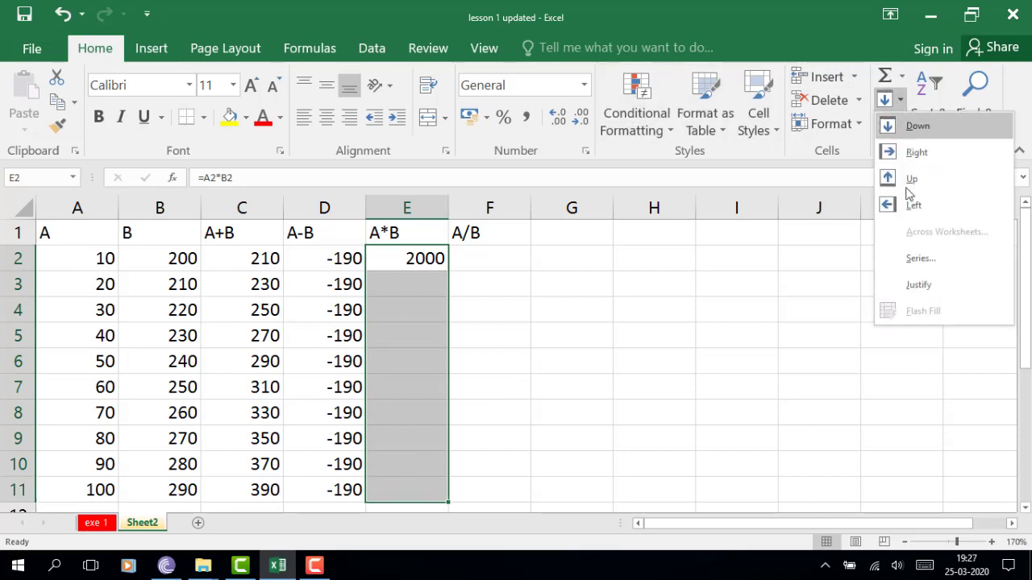
left_click(920, 259)
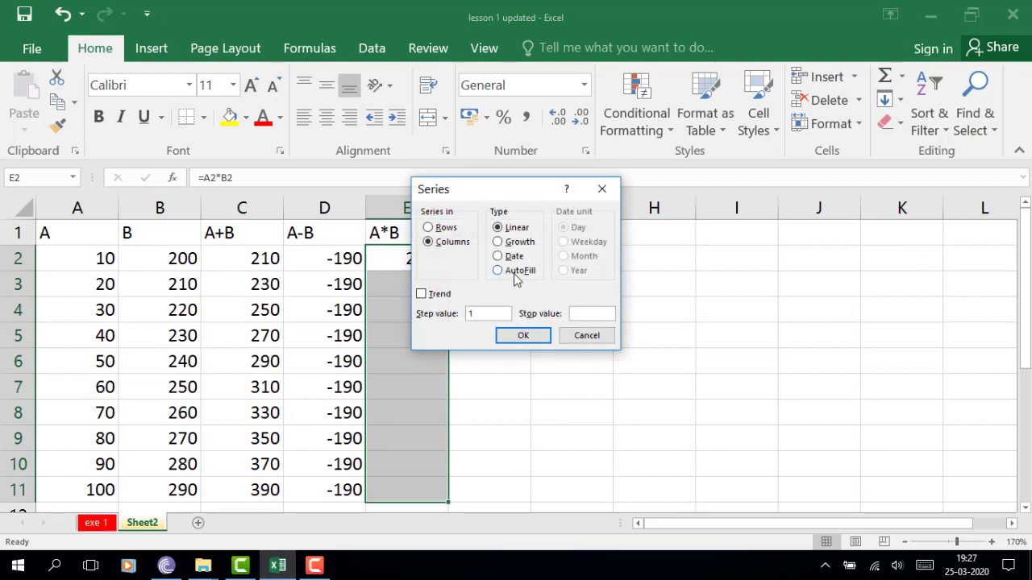
left_click(517, 272)
left_click(524, 335)
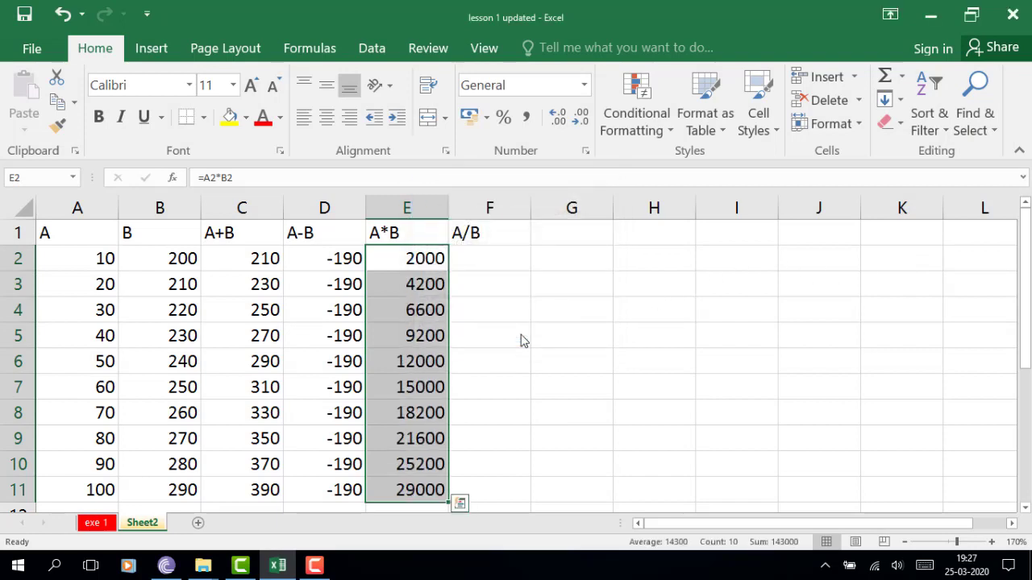
Step: Enter the division formula =A2/B2 in cell F2 under the A/B header
left_click(500, 260)
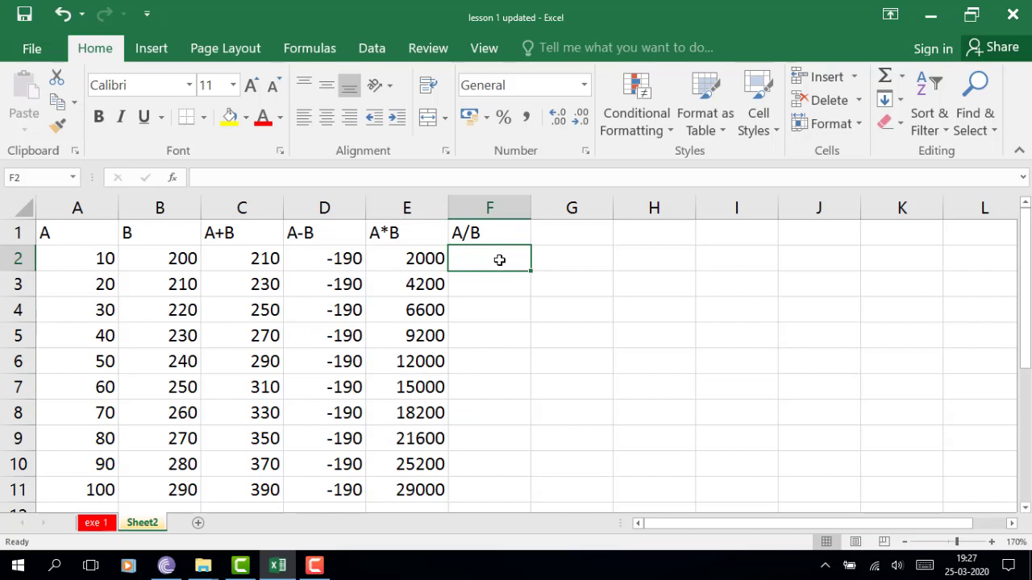
type("=")
left_click(104, 262)
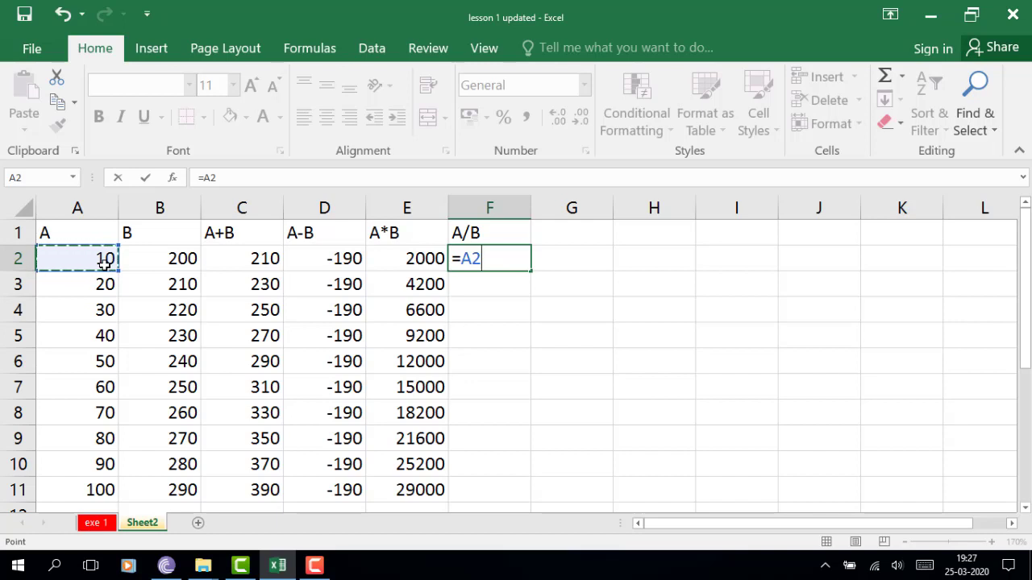
type("/")
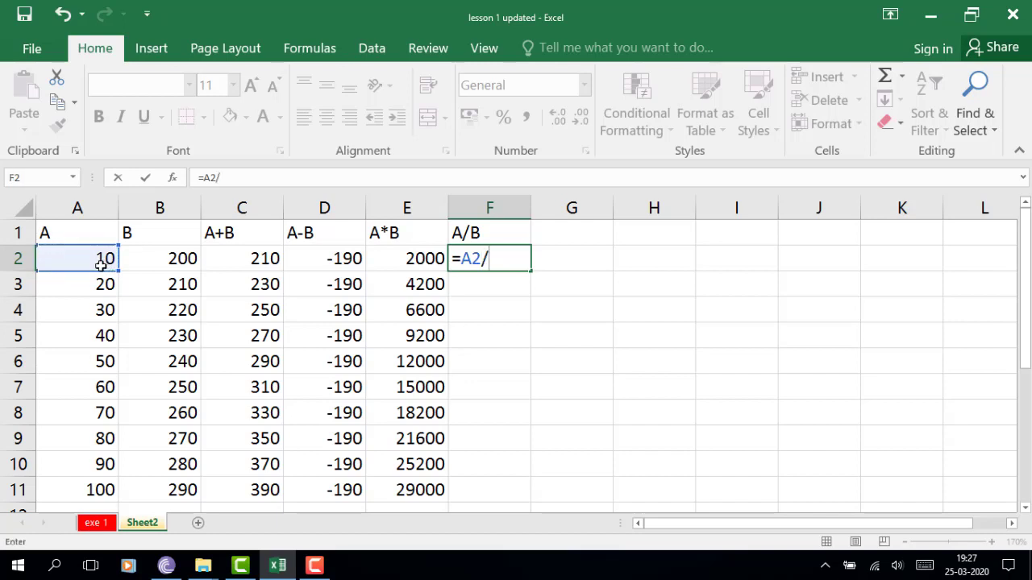
left_click(158, 258)
key("Return")
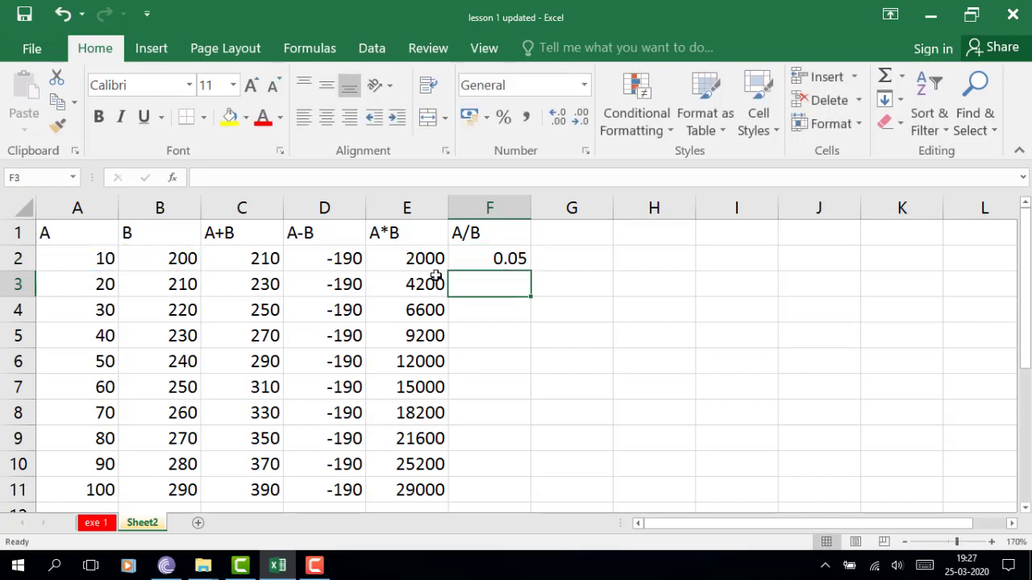
Step: Fill the division formula through F2:F11 using a column series of type AutoFill
left_click_drag(468, 263, 482, 493)
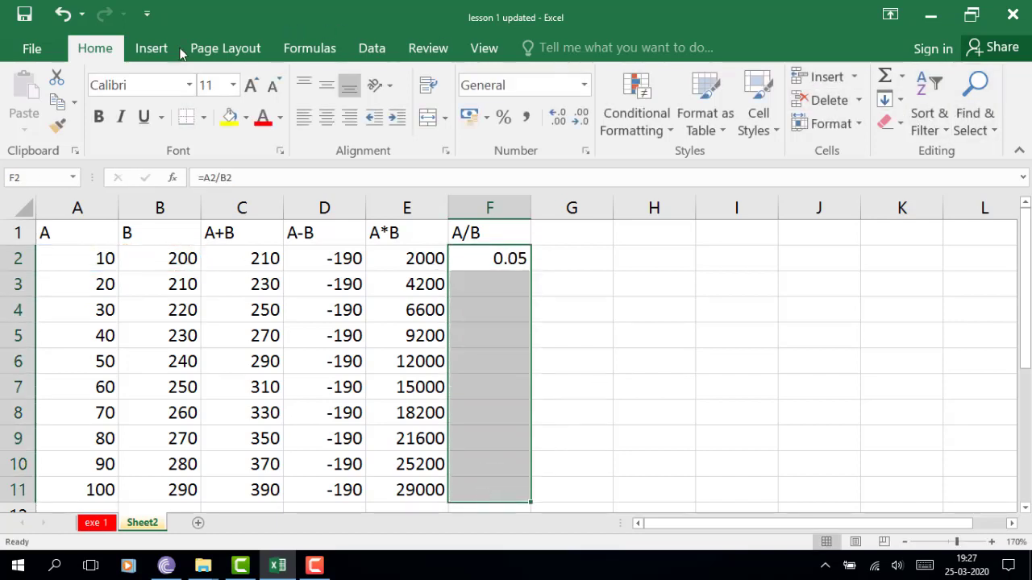
left_click(901, 99)
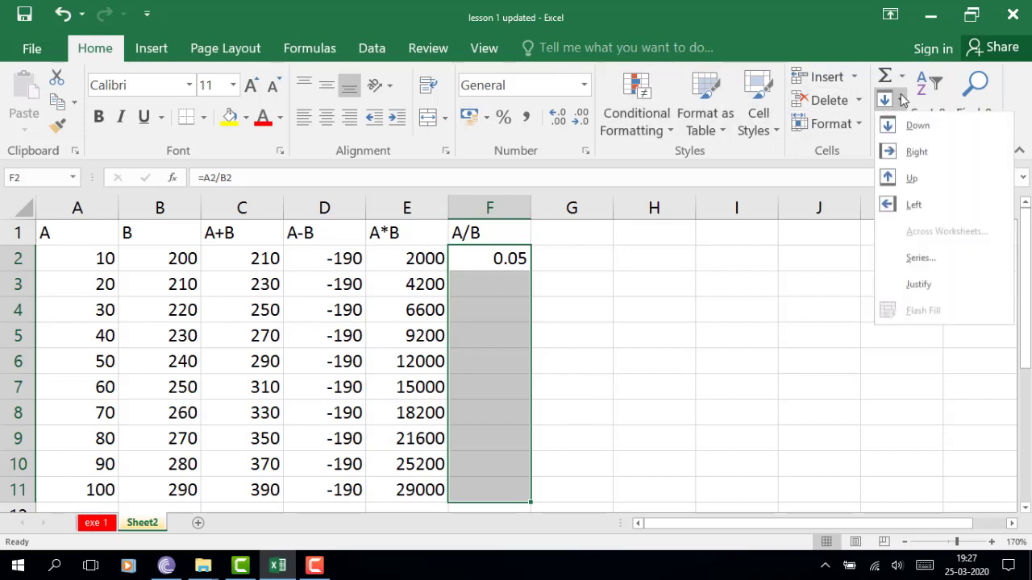
left_click(921, 258)
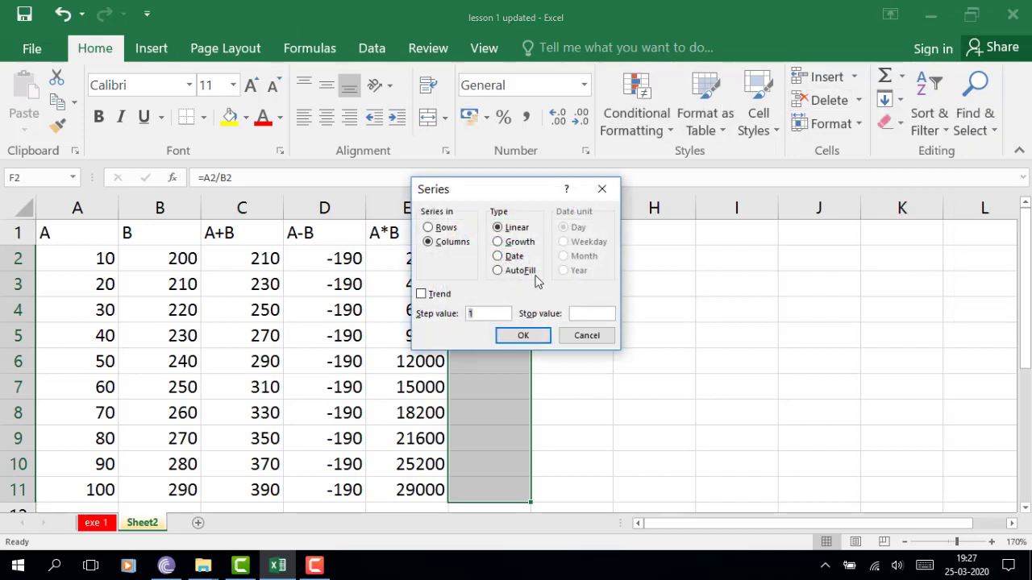
left_click(528, 273)
left_click(525, 337)
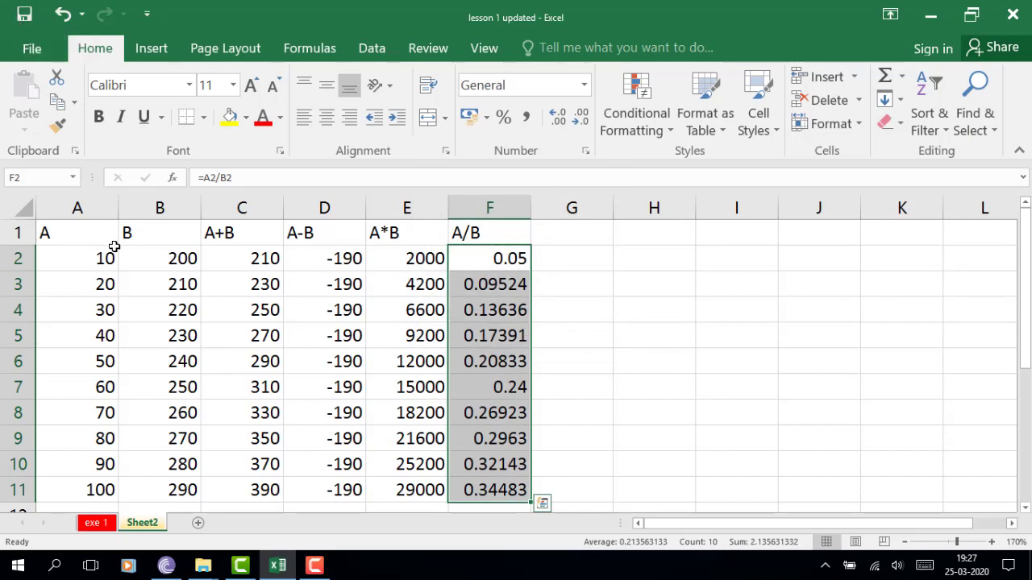
Step: Set the values in A2:F11 to the Arial font at size 10
left_click(906, 544)
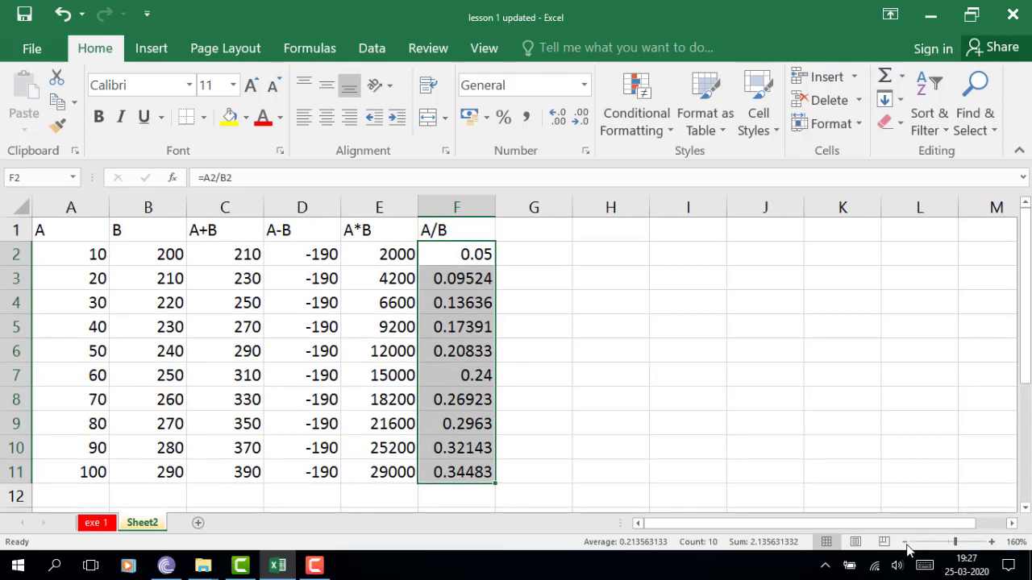
left_click(71, 258)
left_click_drag(106, 278, 440, 468)
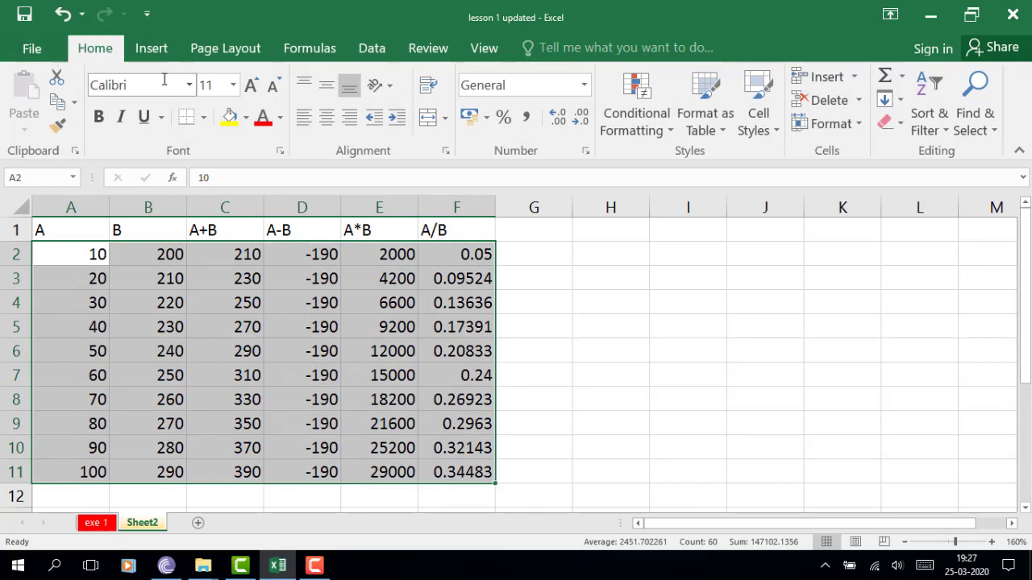
left_click(190, 85)
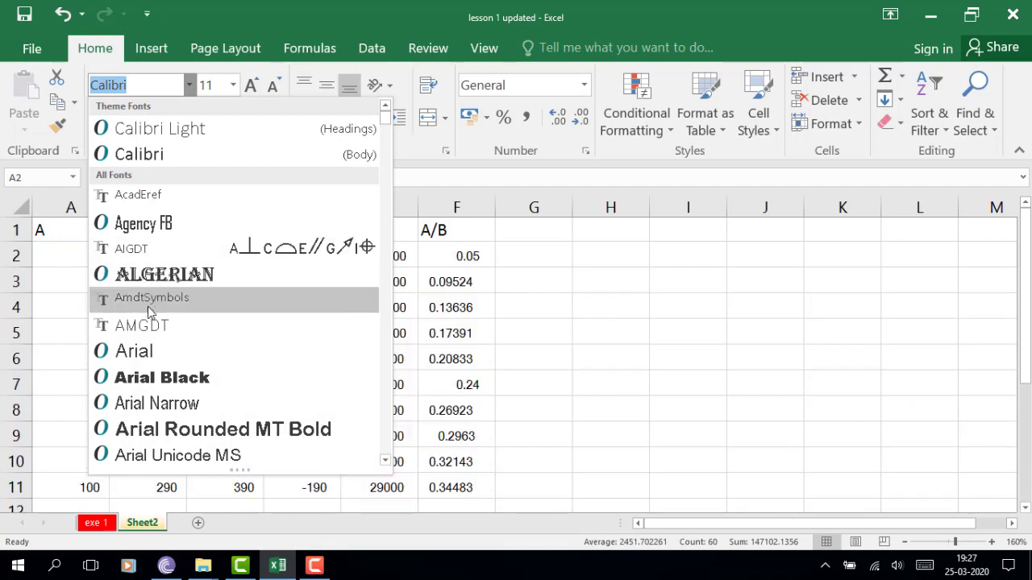
left_click(146, 355)
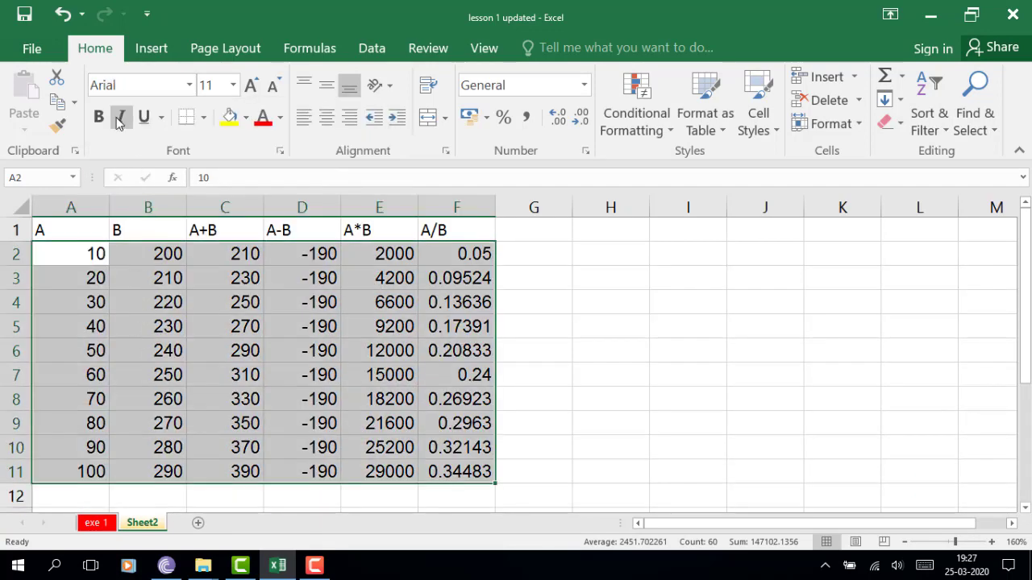
left_click(233, 85)
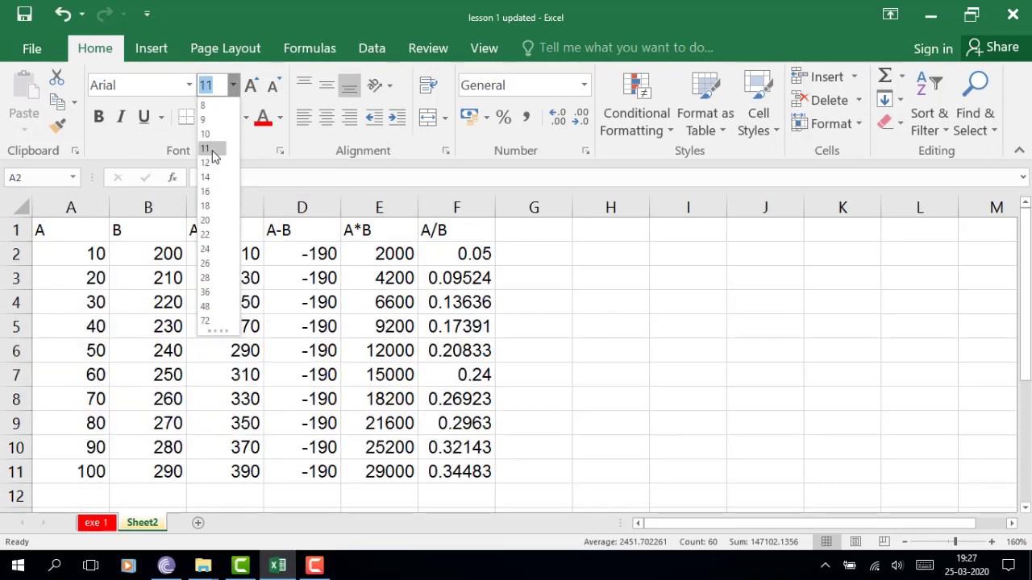
left_click(213, 135)
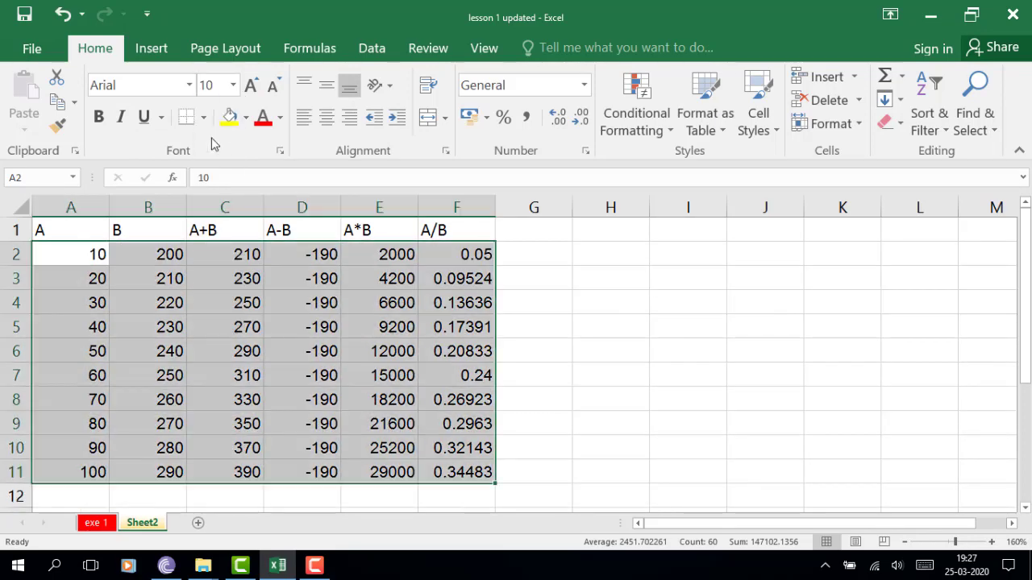
Step: Make the values in A2:F11 bold, and switch italic and underline on and off again
left_click(100, 118)
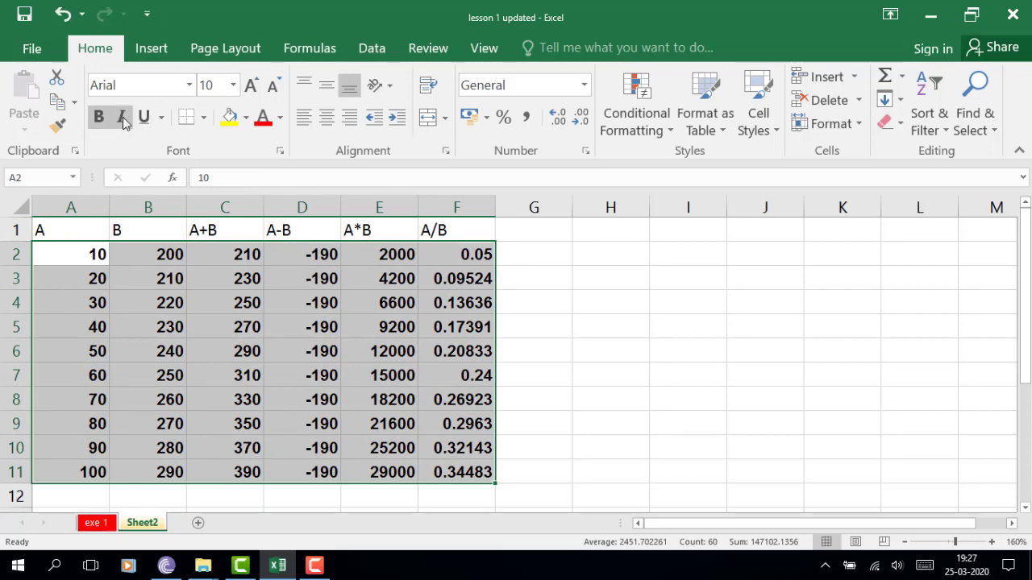
left_click(123, 119)
left_click(122, 118)
left_click(142, 118)
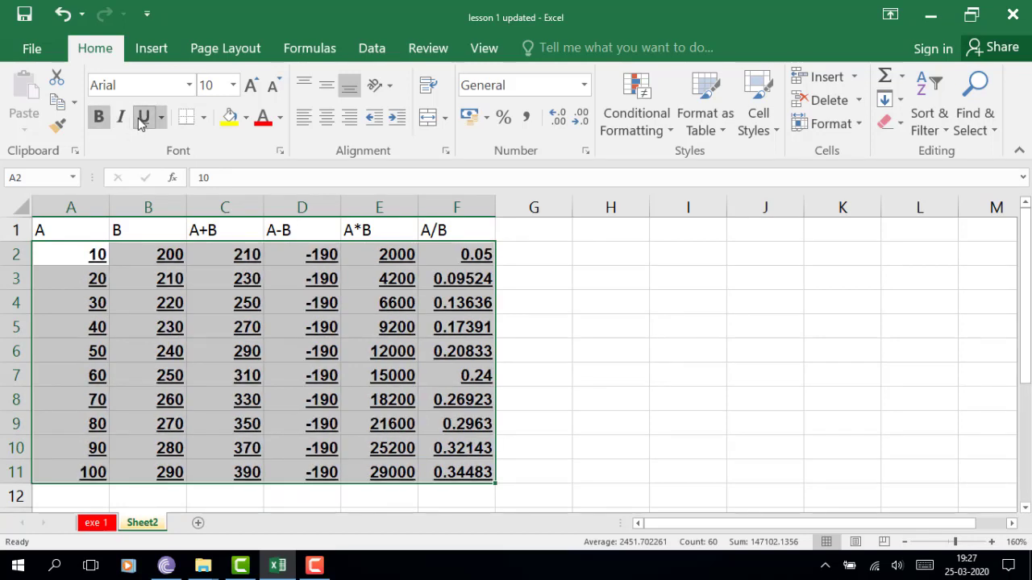
left_click(143, 117)
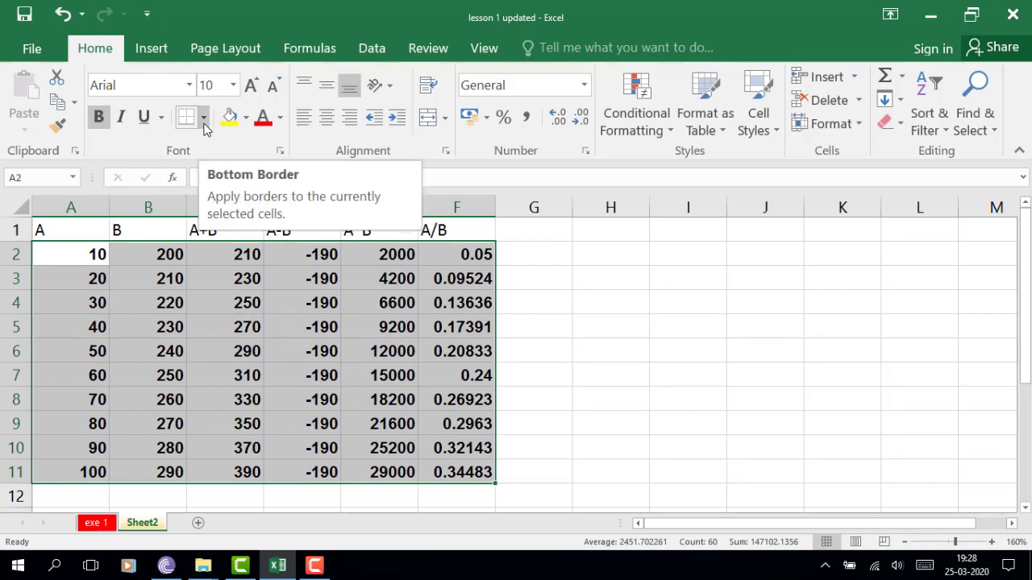
Step: Look through the fill colors, try a red font color on A2:F11 and undo it
left_click(247, 122)
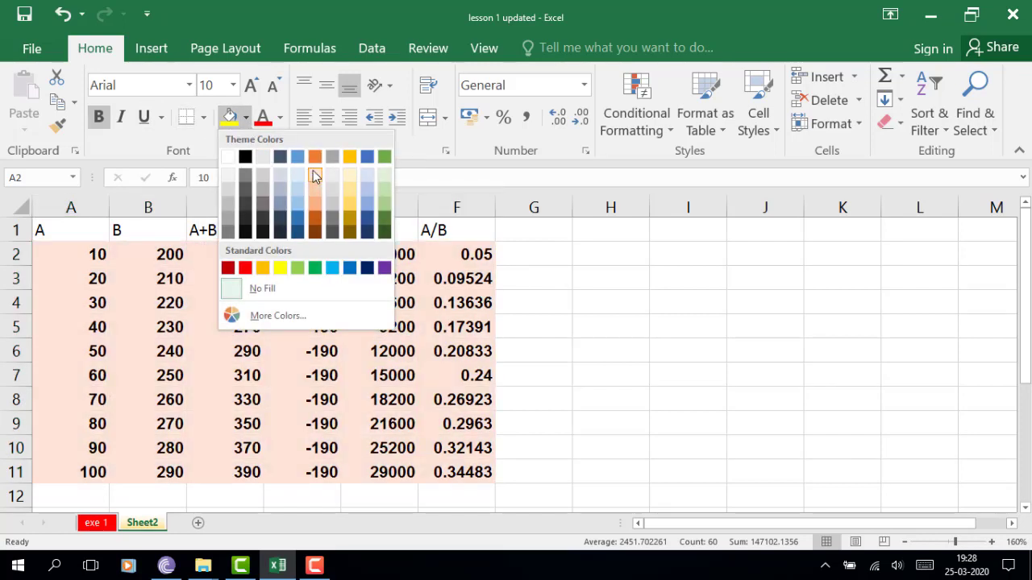
left_click(270, 119)
left_click(280, 121)
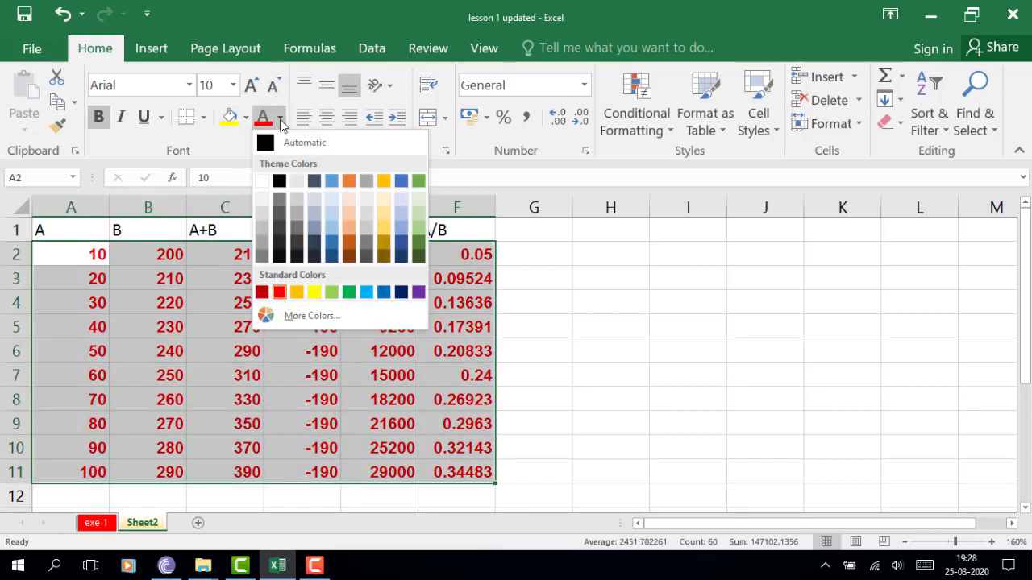
left_click(62, 19)
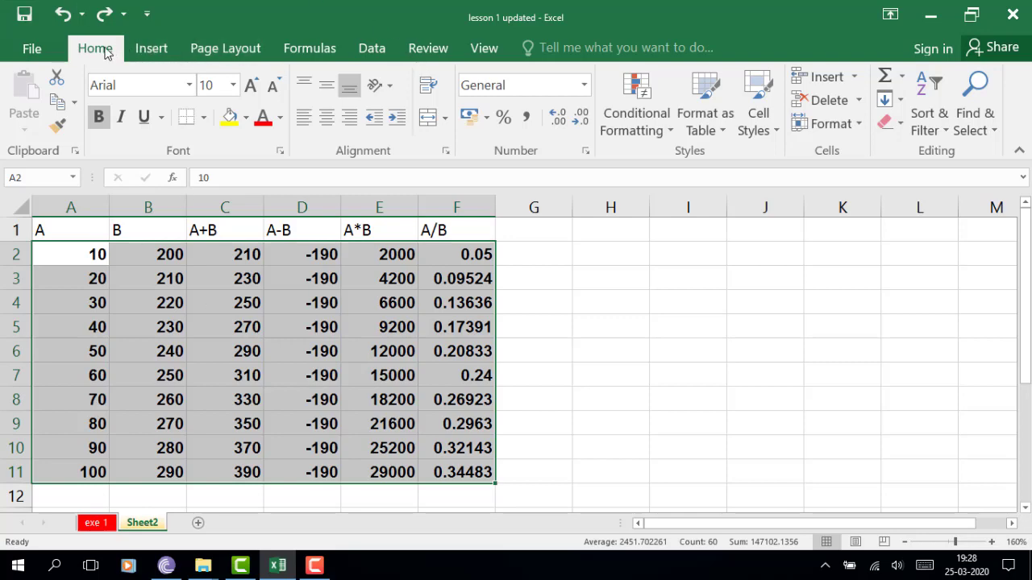
Step: Increase the font size of A2:F11 in increments and reduce it again to size 11
left_click(252, 87)
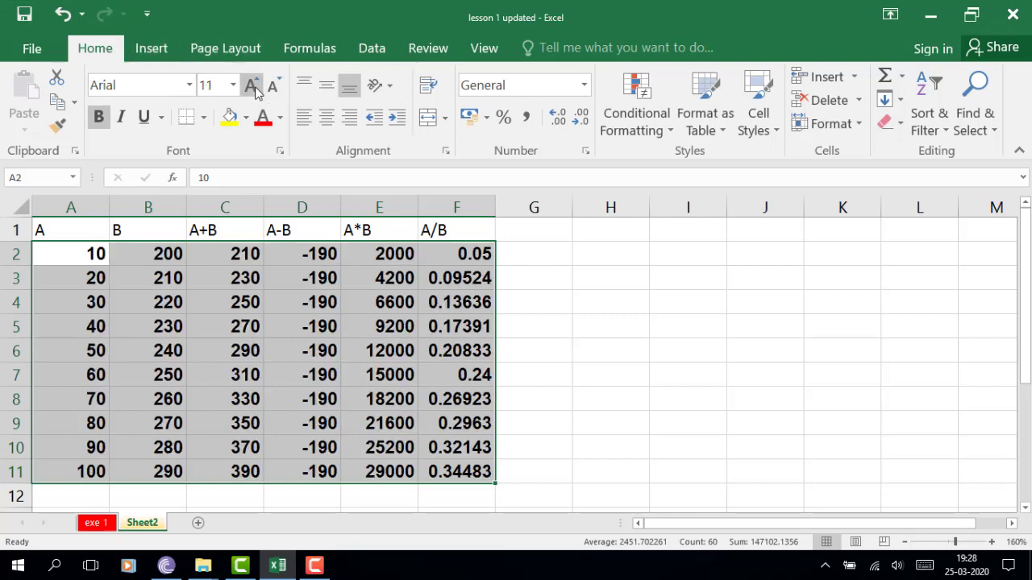
left_click(254, 88)
left_click(252, 87)
left_click(272, 87)
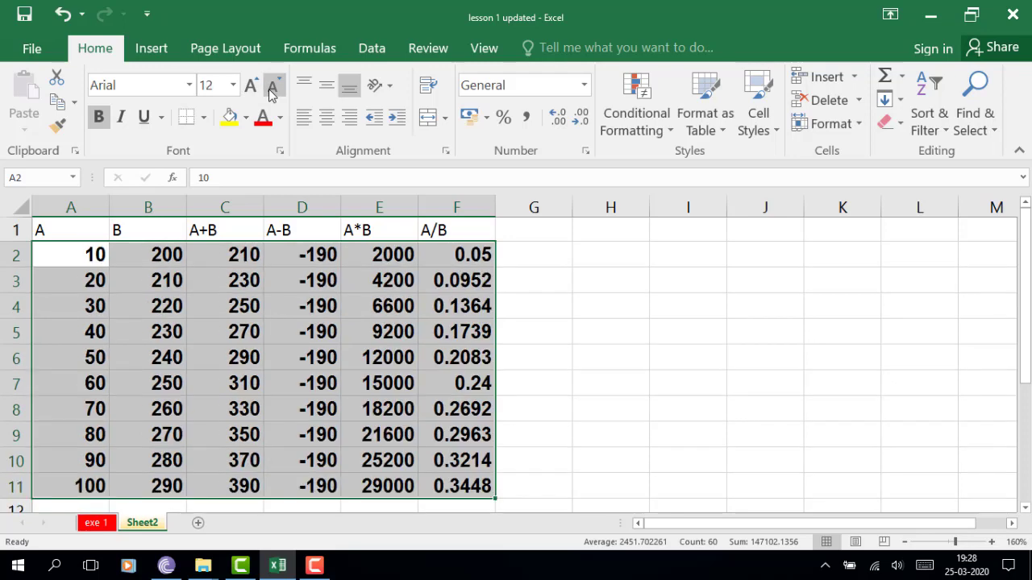
left_click(272, 91)
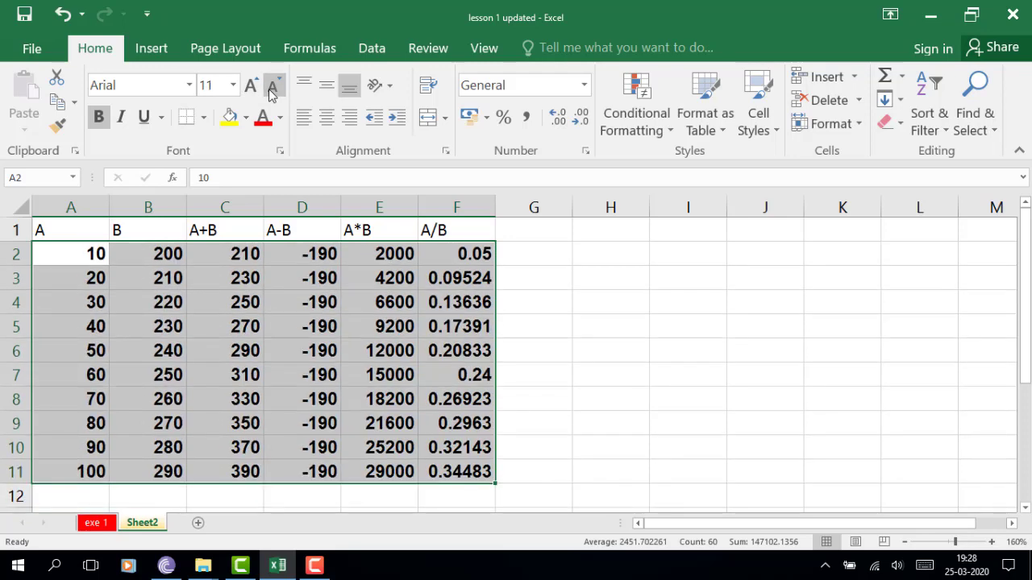
Step: Try left and right alignment on A2:F11 and leave the values horizontally centered
left_click(304, 118)
left_click(326, 122)
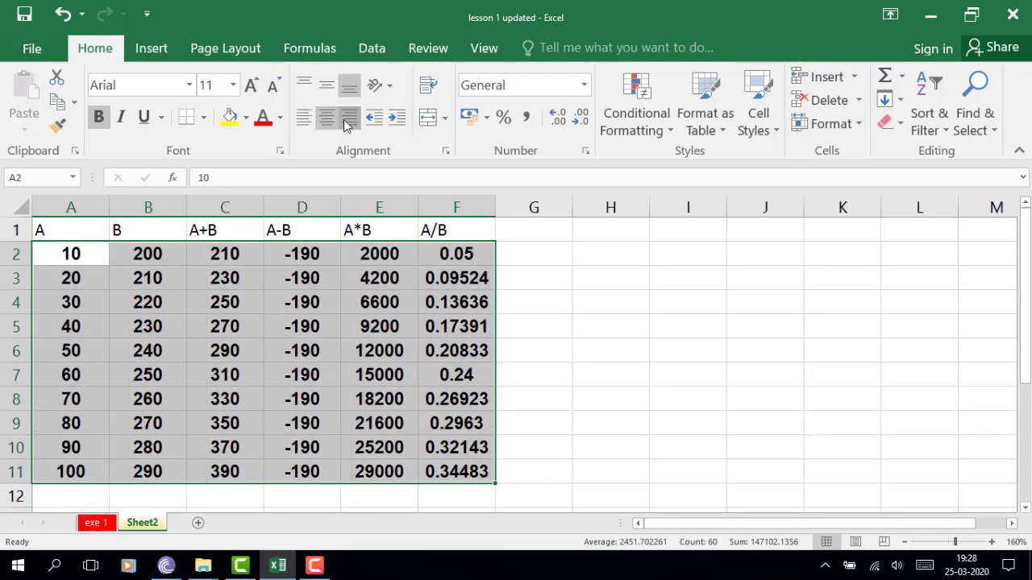
left_click(346, 121)
left_click(327, 121)
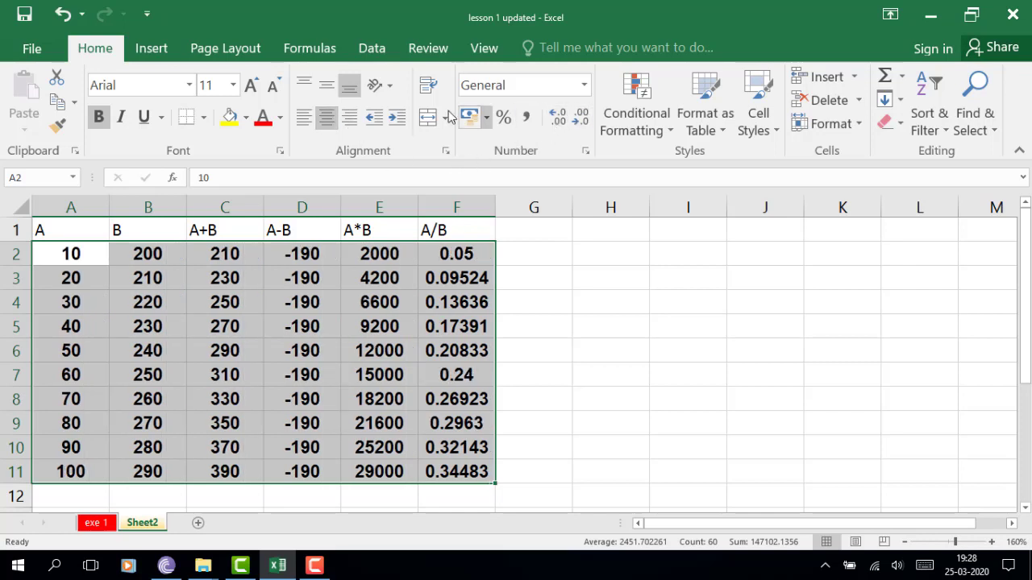
Step: Increase and decrease the decimals of A2:F11, leaving the values formatted with two decimal places
left_click(556, 118)
left_click(556, 119)
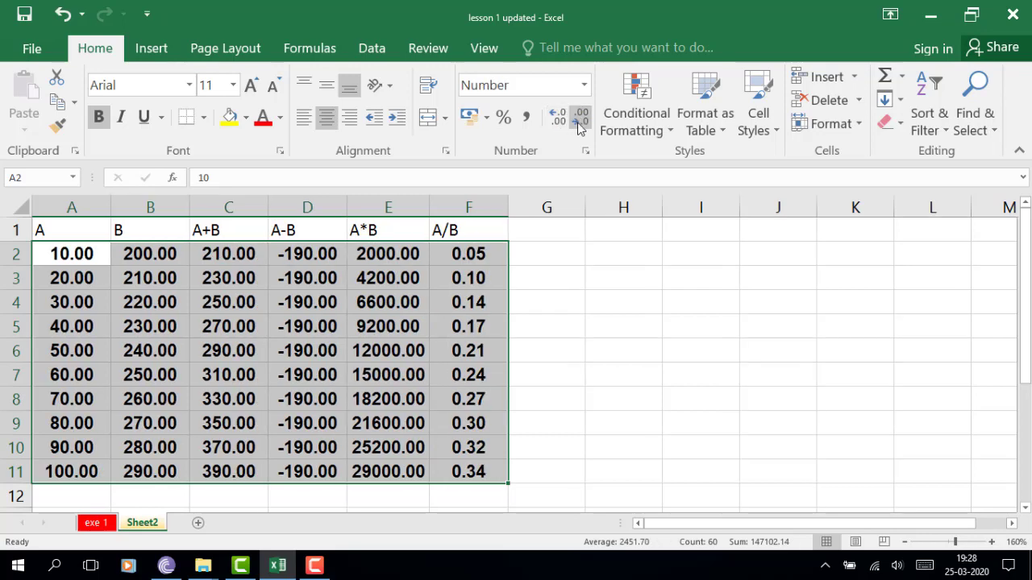
left_click(580, 119)
left_click(579, 119)
left_click(559, 120)
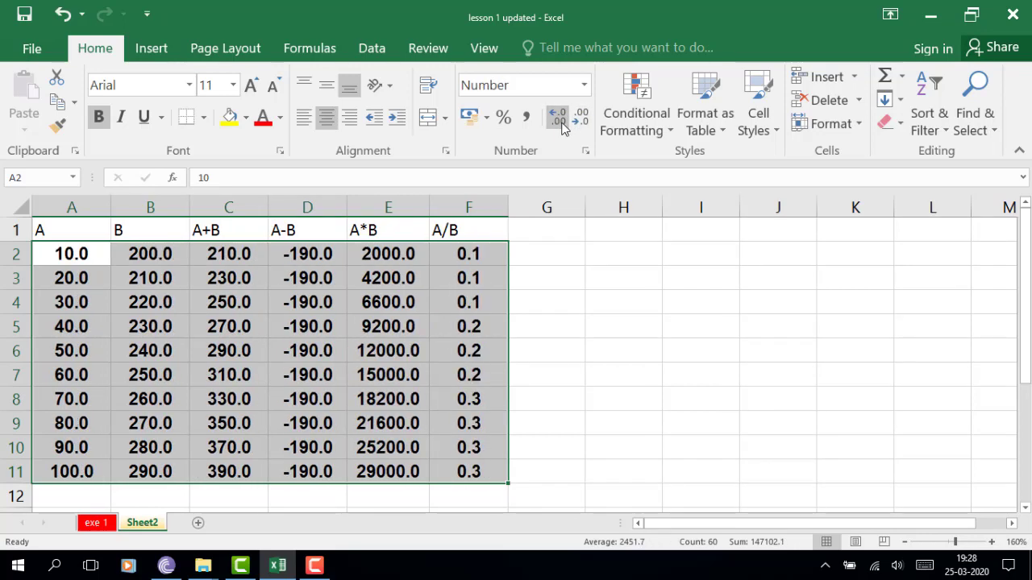
left_click(559, 120)
left_click(562, 230)
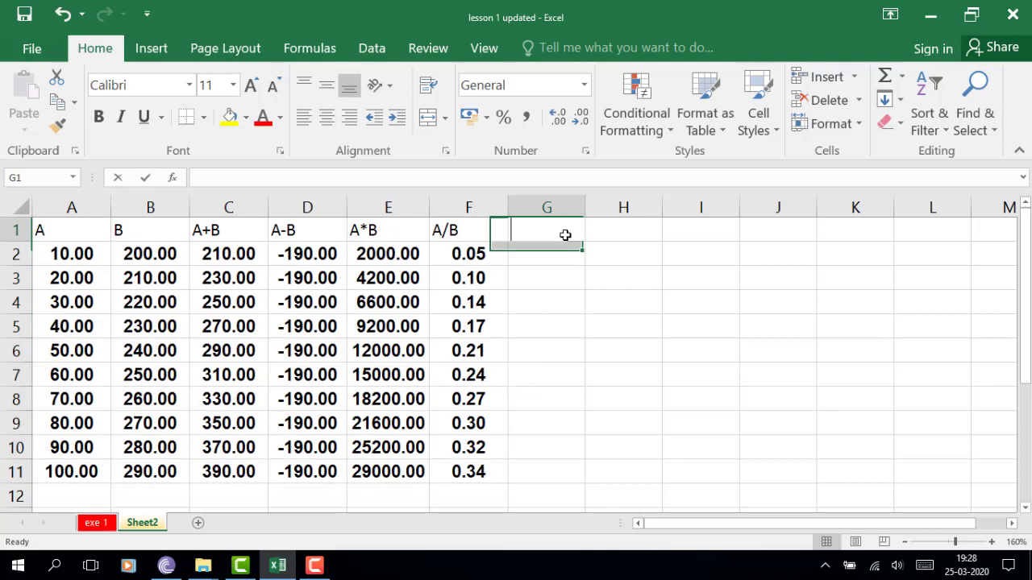
double_click(566, 235)
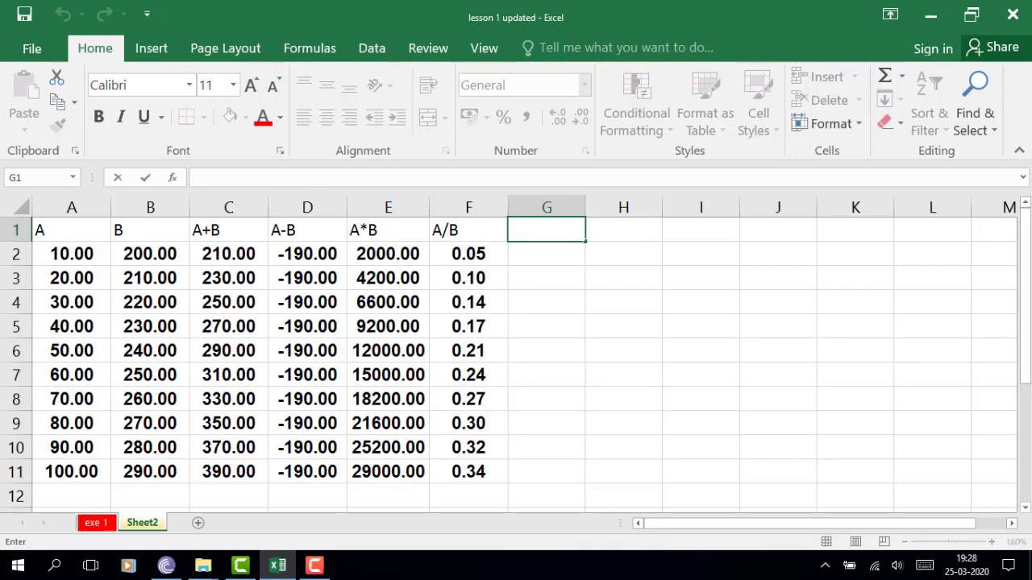
Step: Total column A in cell A12 with =SUM(A2:A11) and check the range used by the formula
left_click(78, 493)
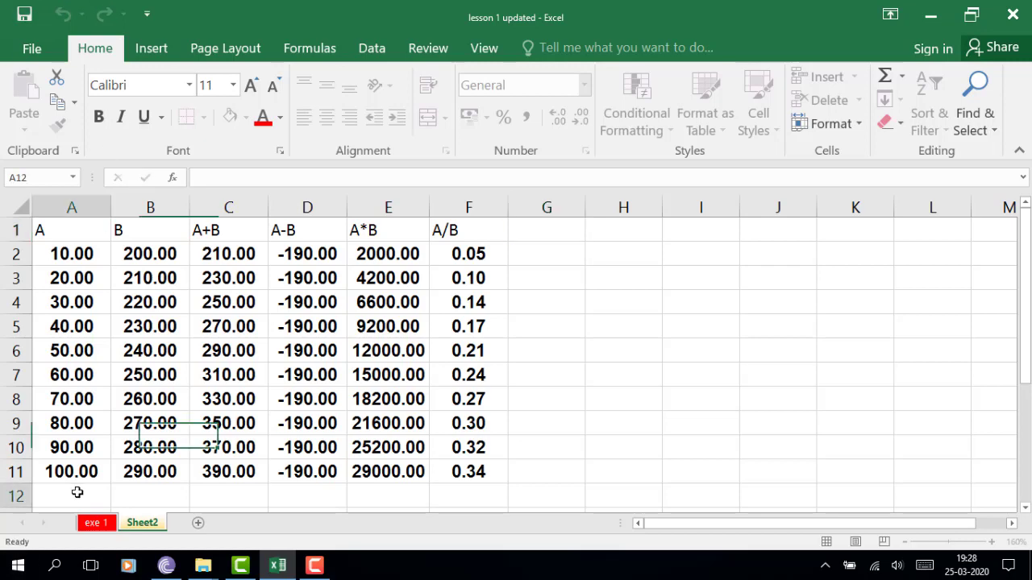
left_click_drag(87, 252, 87, 463)
left_click(88, 468)
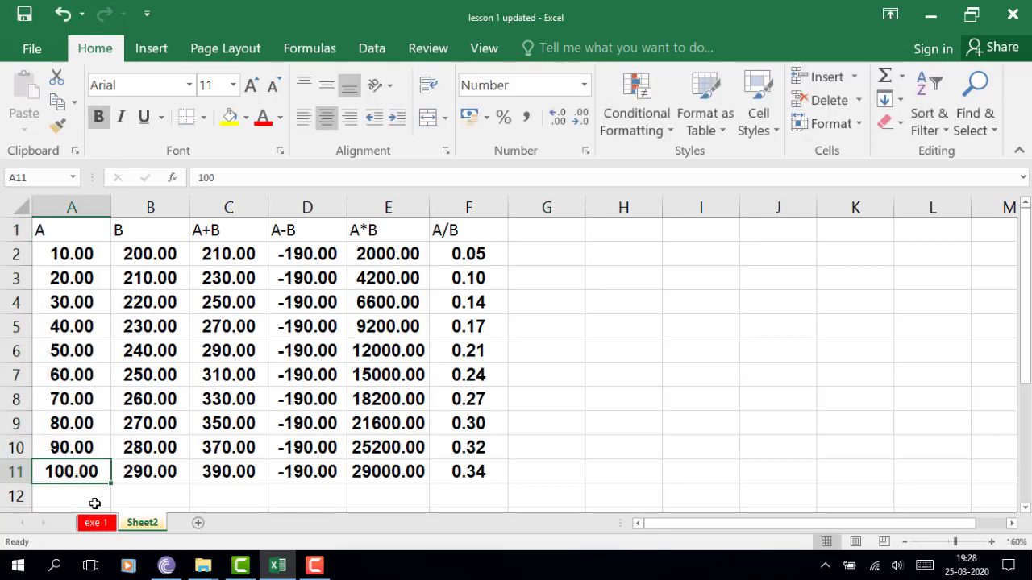
left_click(94, 496)
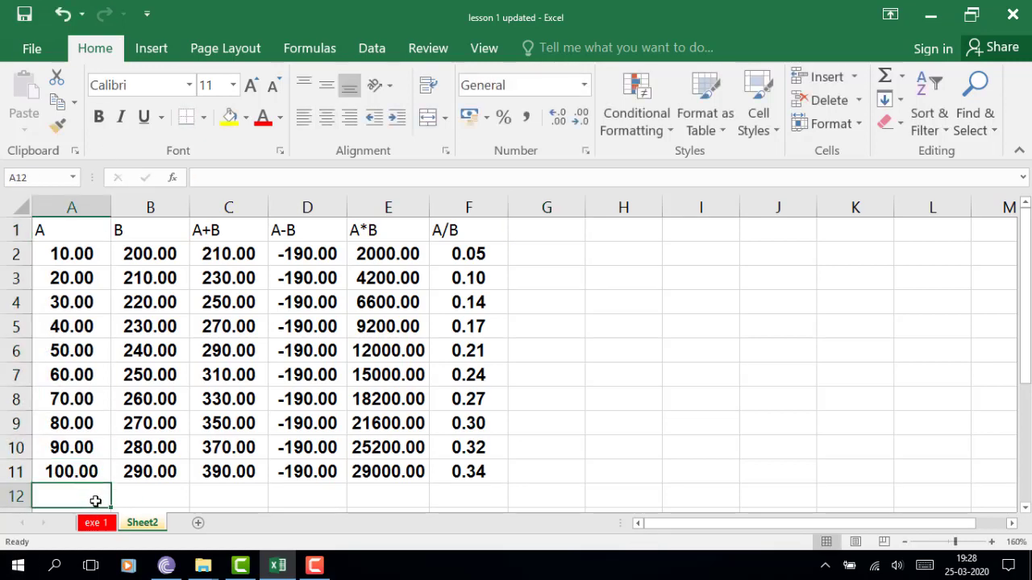
type("=su")
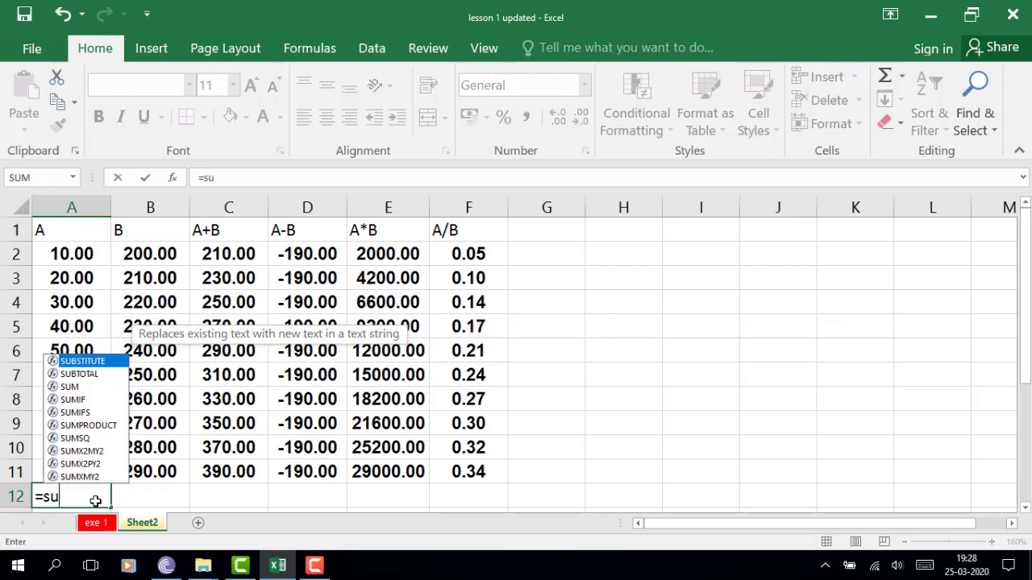
type("m(")
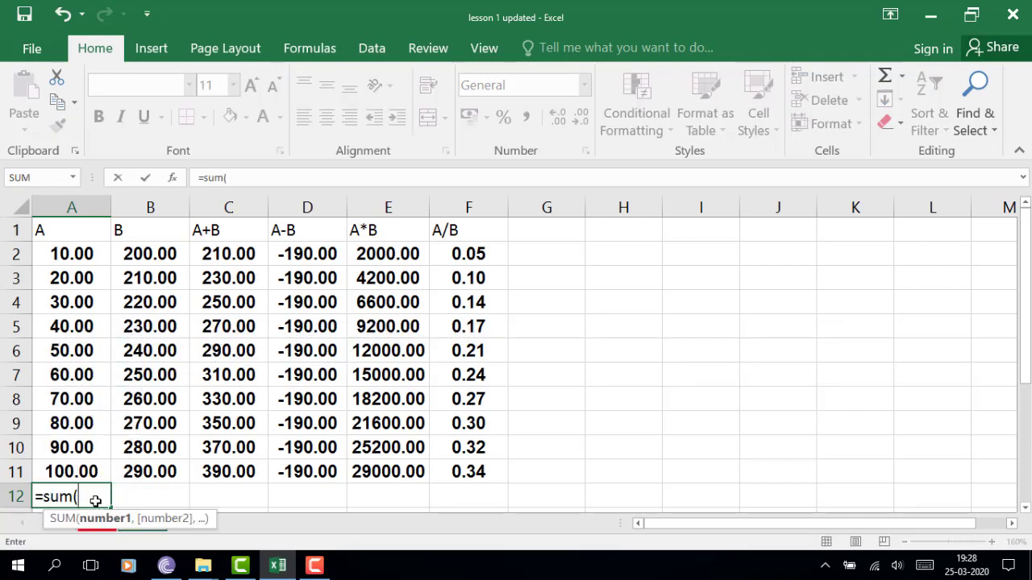
left_click_drag(57, 256, 72, 461)
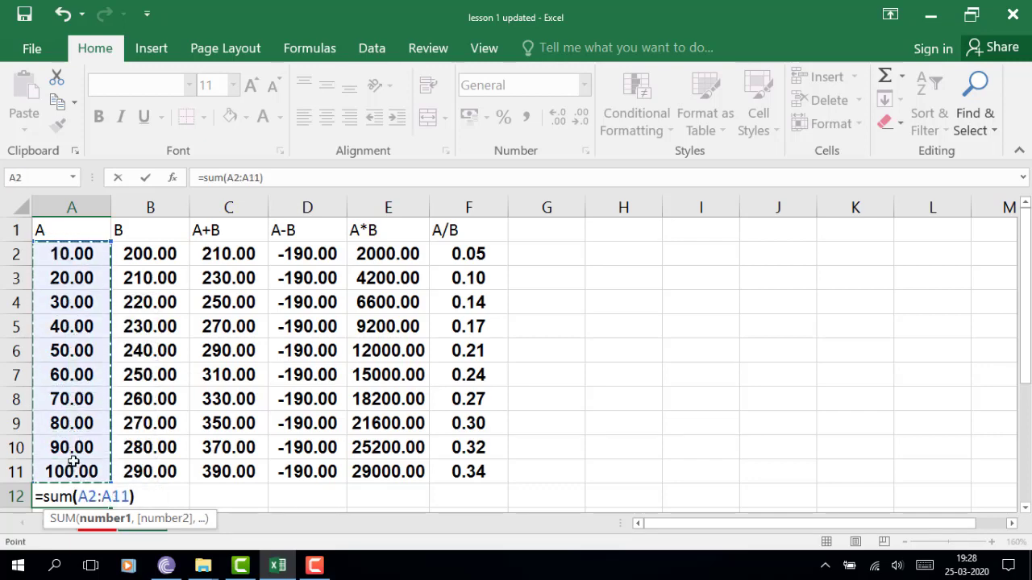
key("Return")
left_click(73, 468)
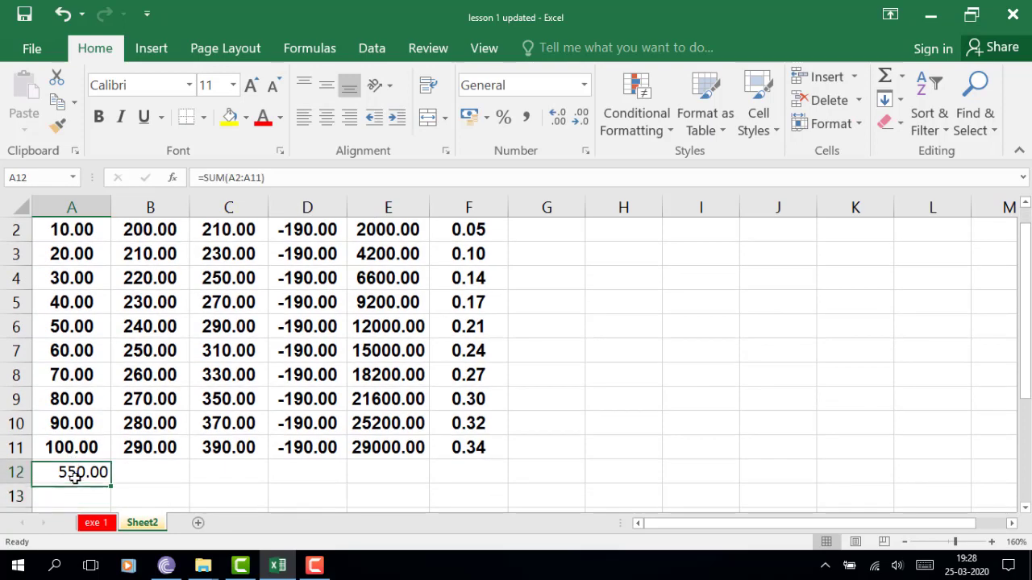
double_click(72, 469)
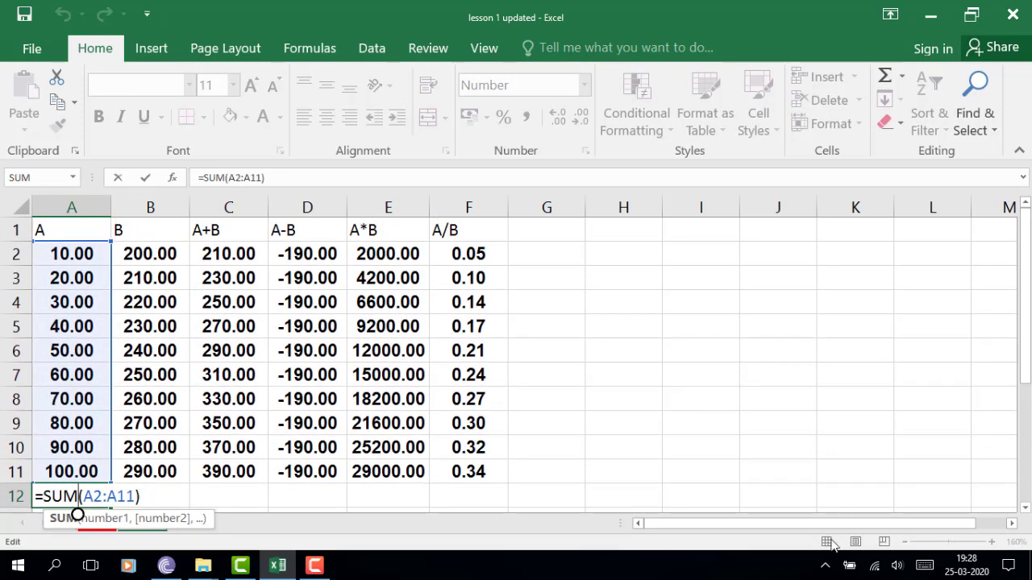
left_click(590, 396)
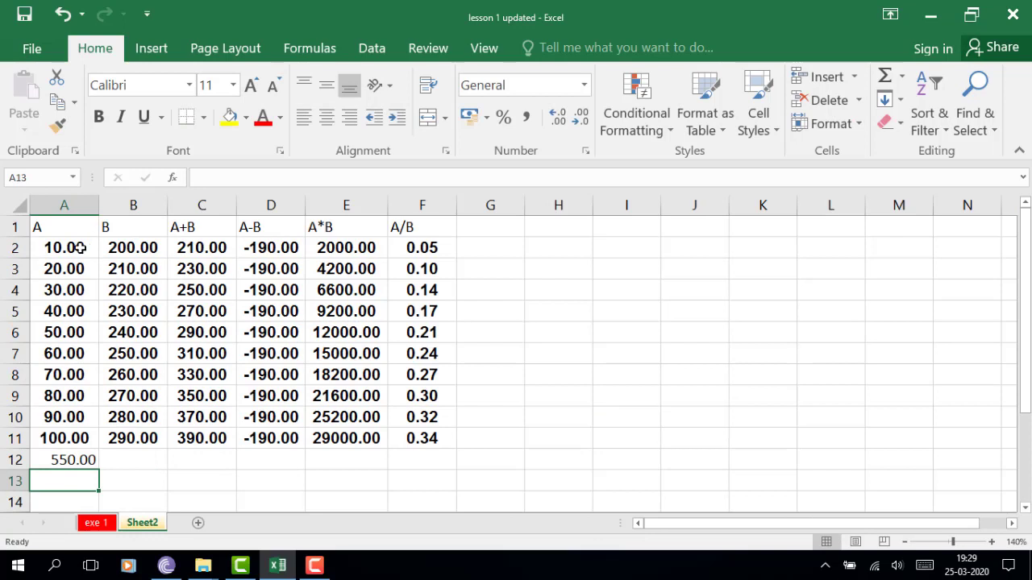
Step: Use AutoSum on B2:F12 to total columns B through F in row 12
left_click_drag(79, 246, 376, 437)
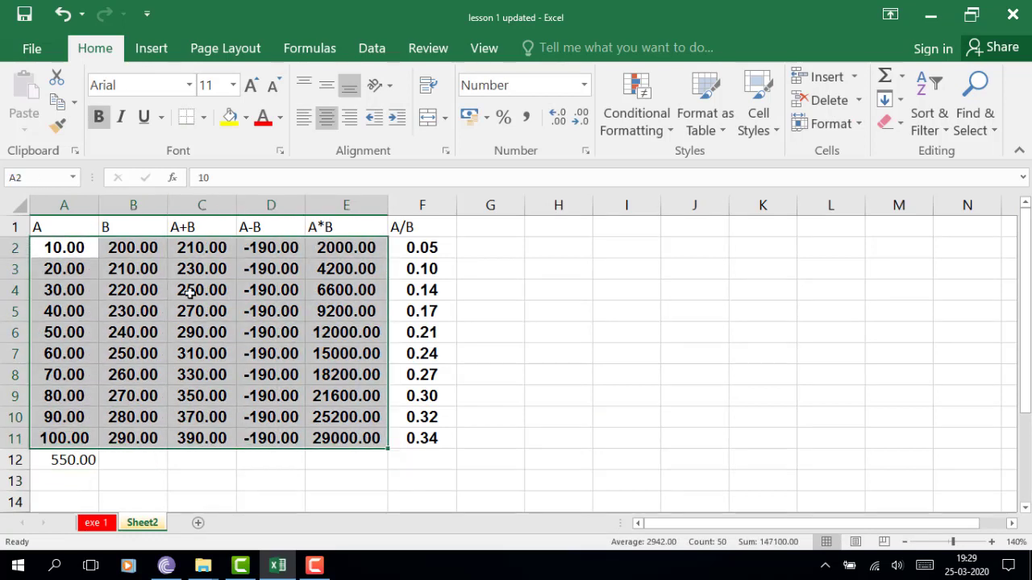
left_click_drag(149, 248, 419, 459)
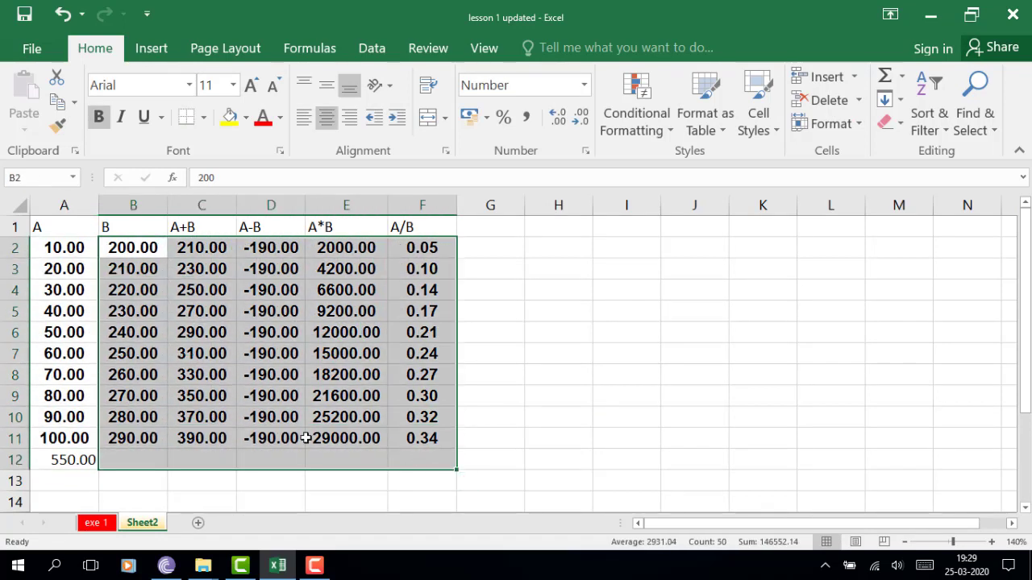
left_click(885, 77)
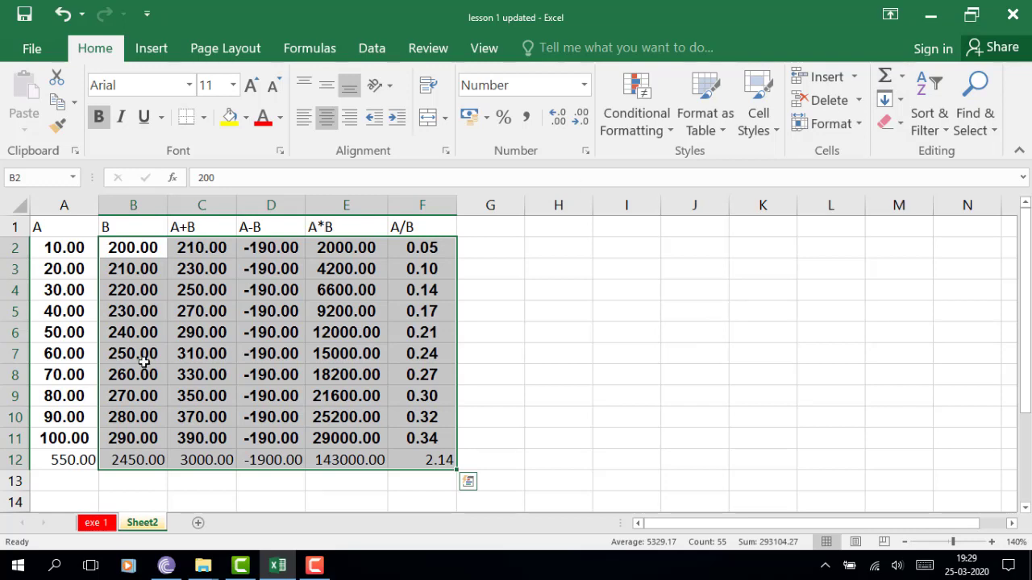
left_click(75, 460)
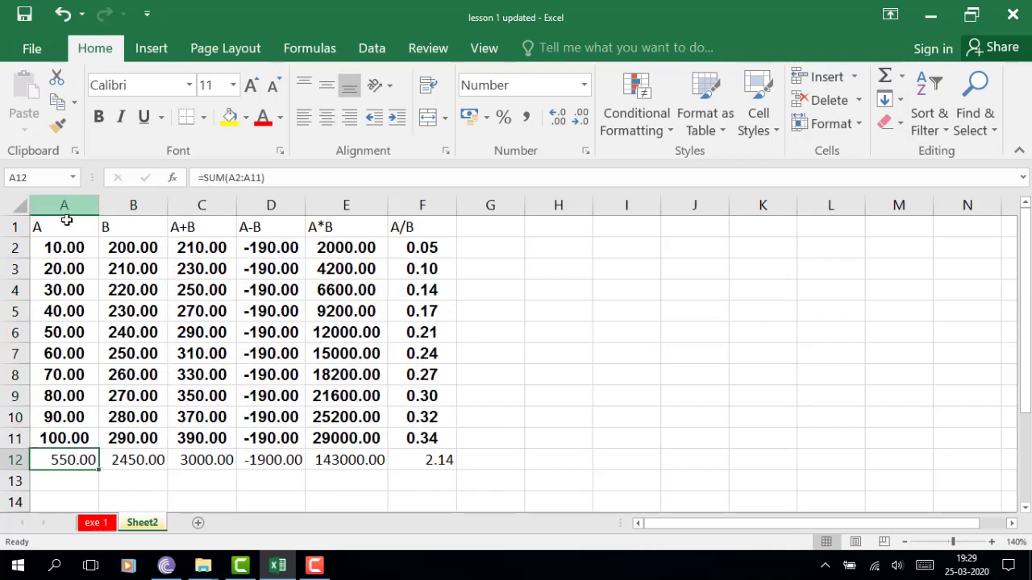
Step: Set the header cells A1:F1 to Calibri at font size 12
left_click_drag(40, 227, 391, 230)
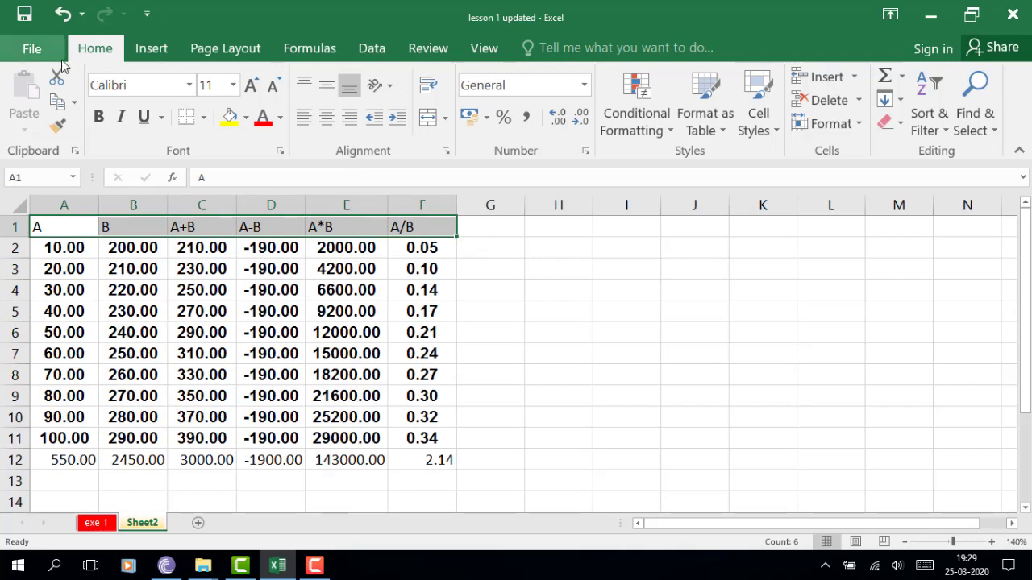
left_click(190, 85)
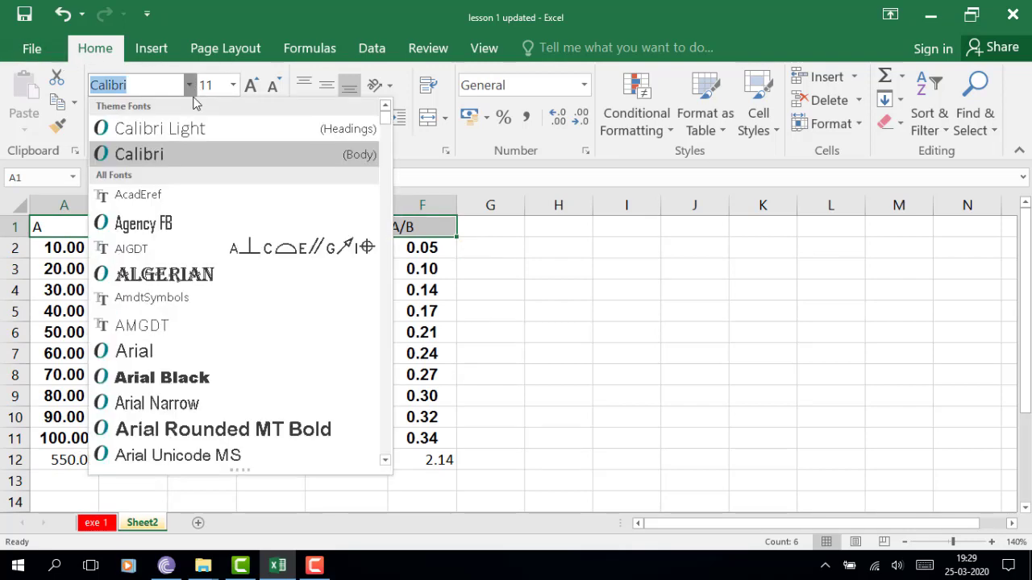
left_click(191, 154)
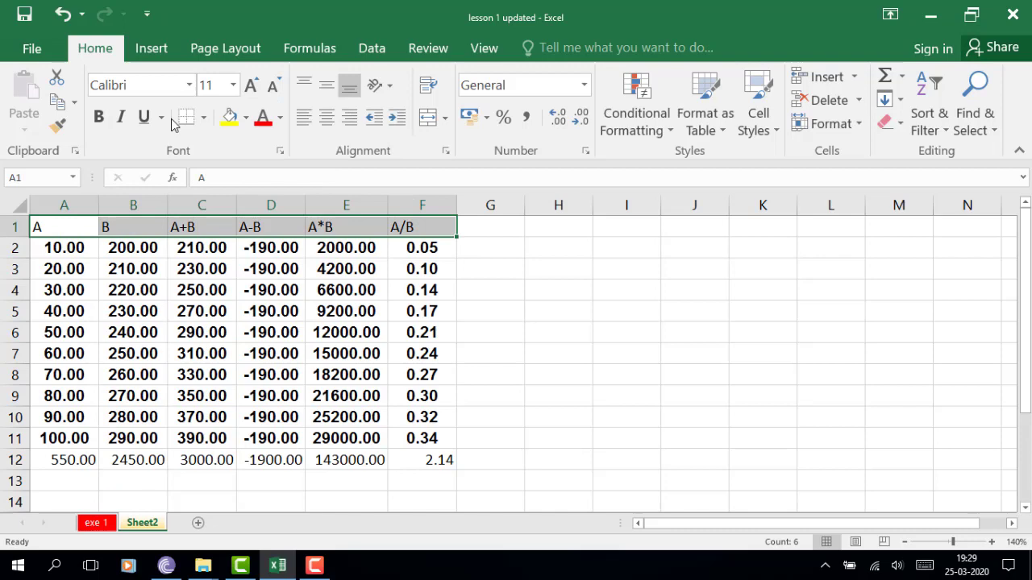
left_click(233, 85)
left_click(212, 162)
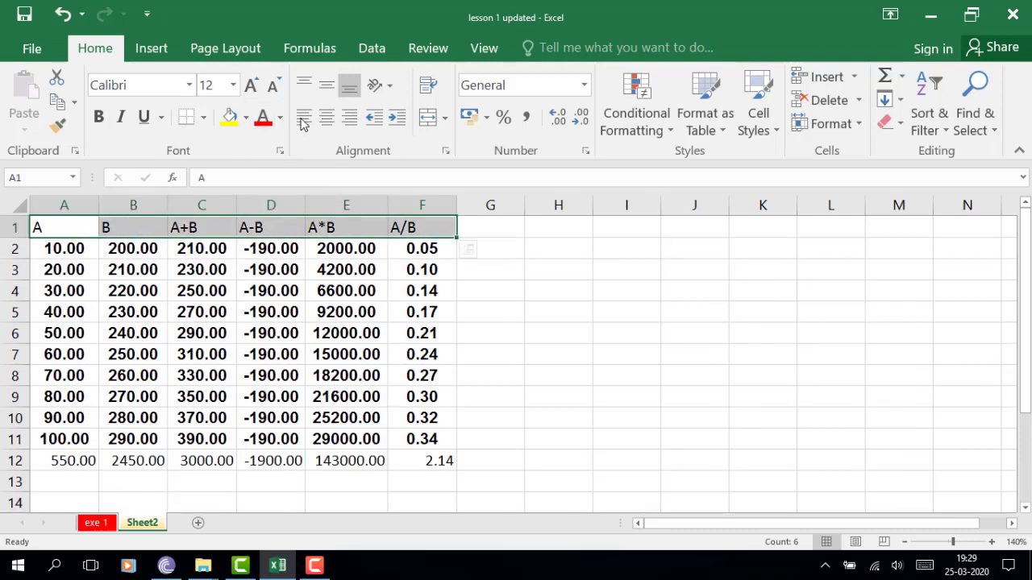
Step: Center the header labels in A1:F1 horizontally and fill the cells with light blue-gray
left_click(327, 117)
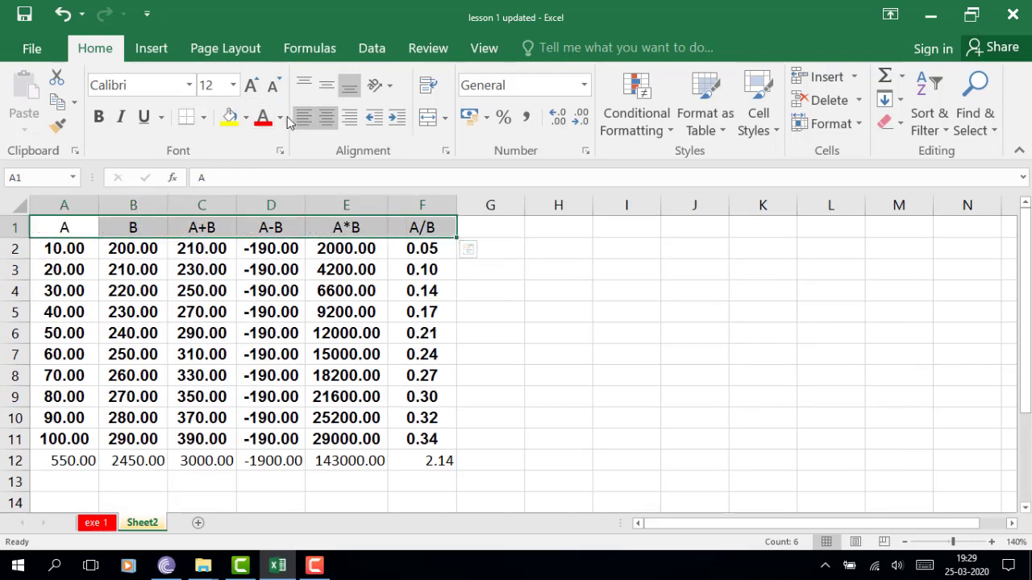
left_click(246, 117)
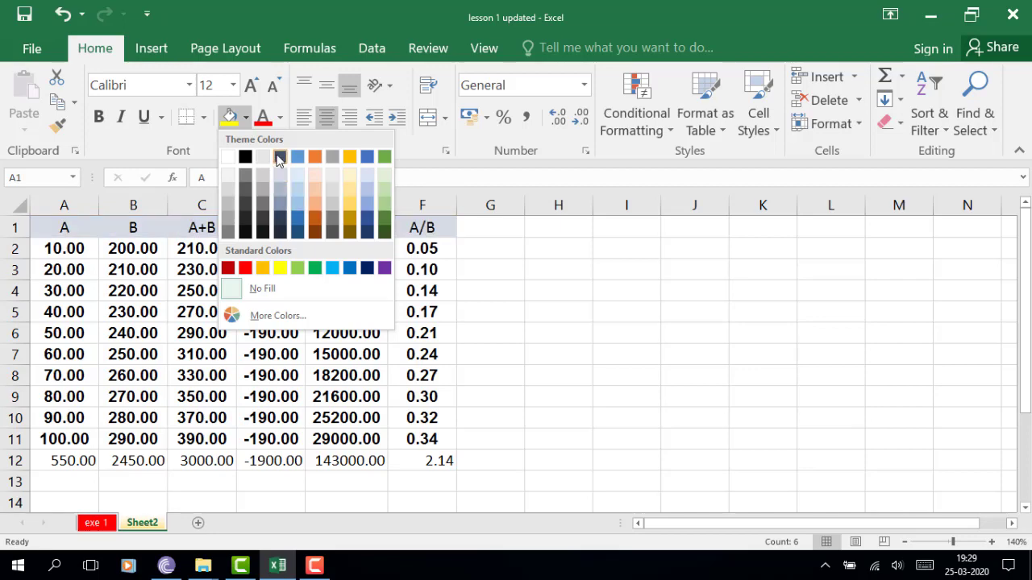
left_click(277, 174)
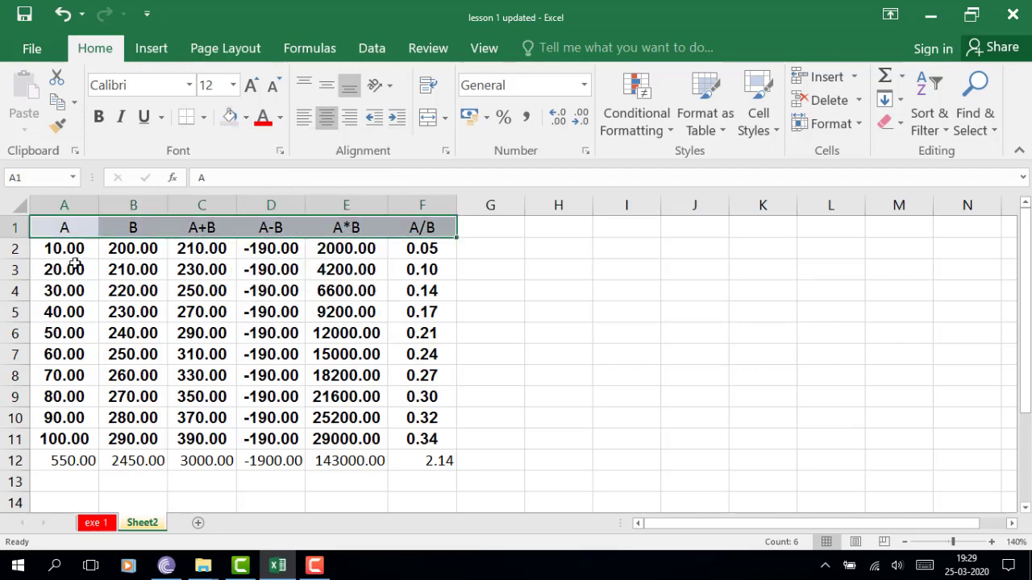
Step: Set the totals in A12:F12 to the Calibri font and center them horizontally
left_click_drag(73, 469, 407, 464)
left_click(189, 85)
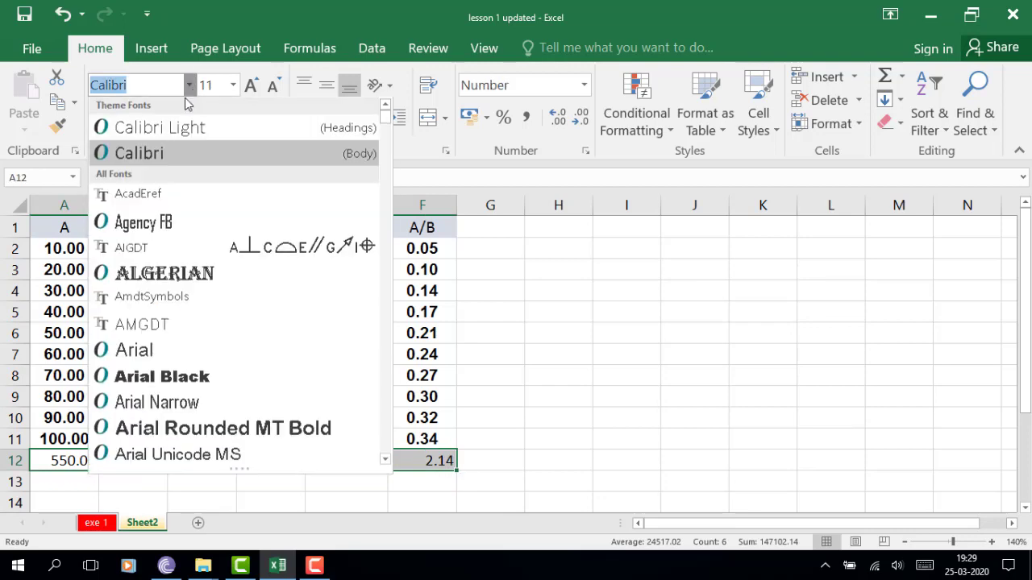
left_click(159, 159)
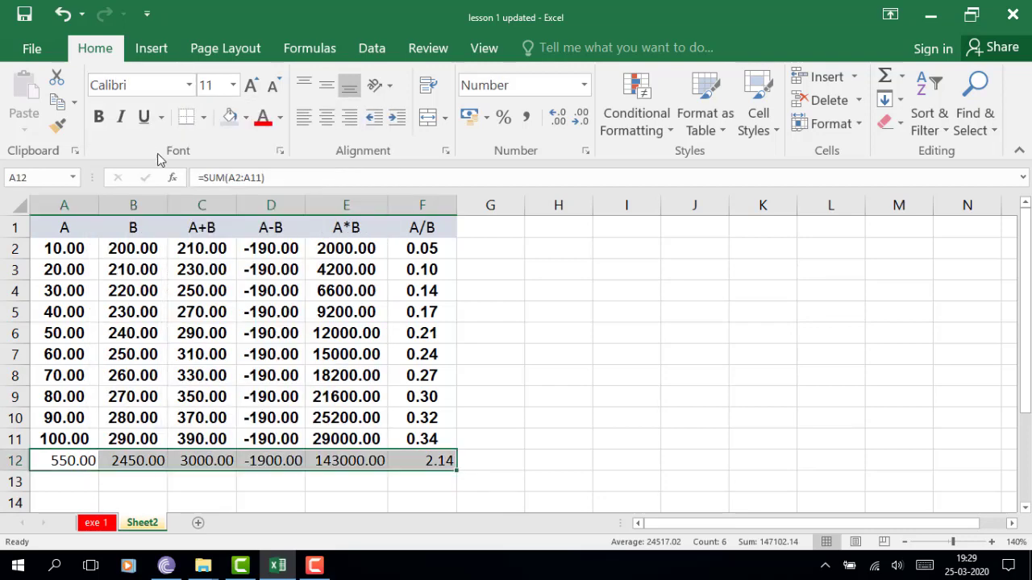
left_click(327, 117)
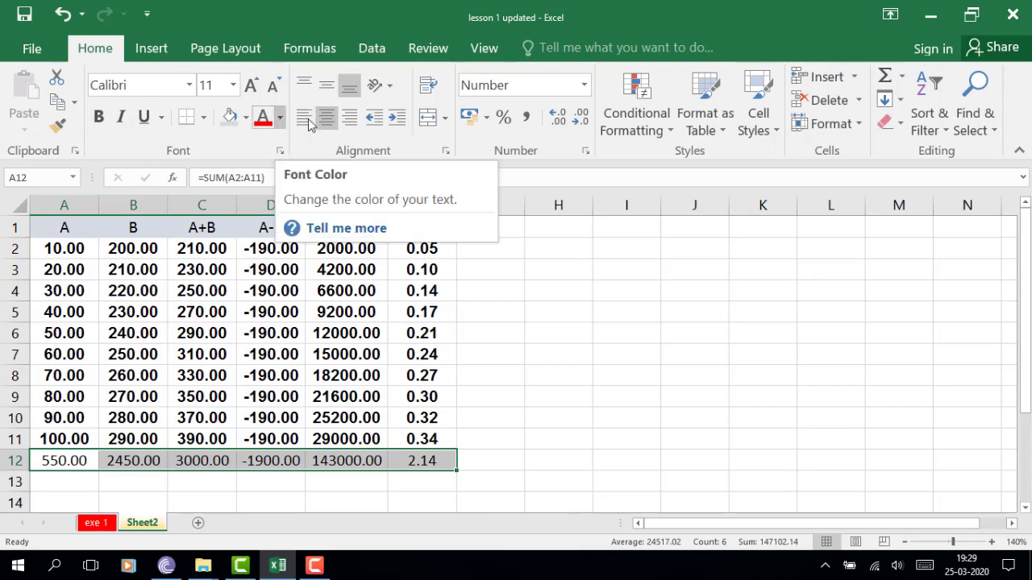
Step: Apply All Borders to the whole table A1:F12
left_click_drag(81, 228, 423, 460)
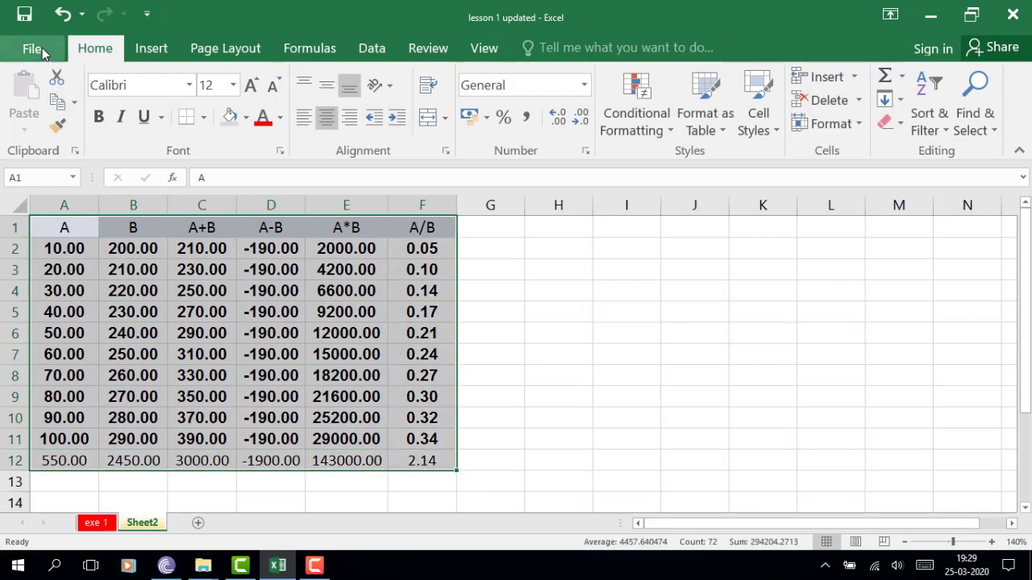
left_click(204, 117)
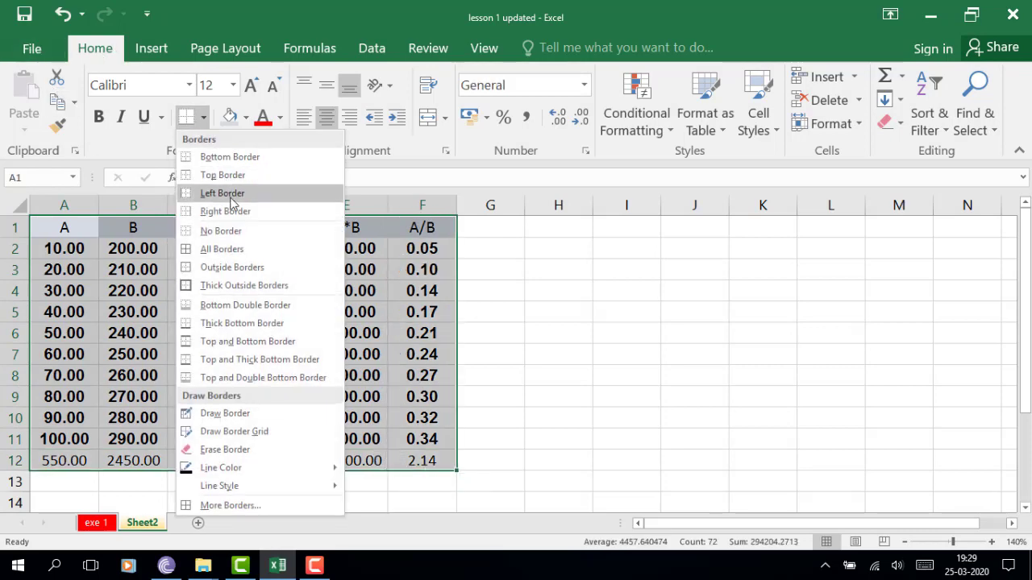
left_click(224, 250)
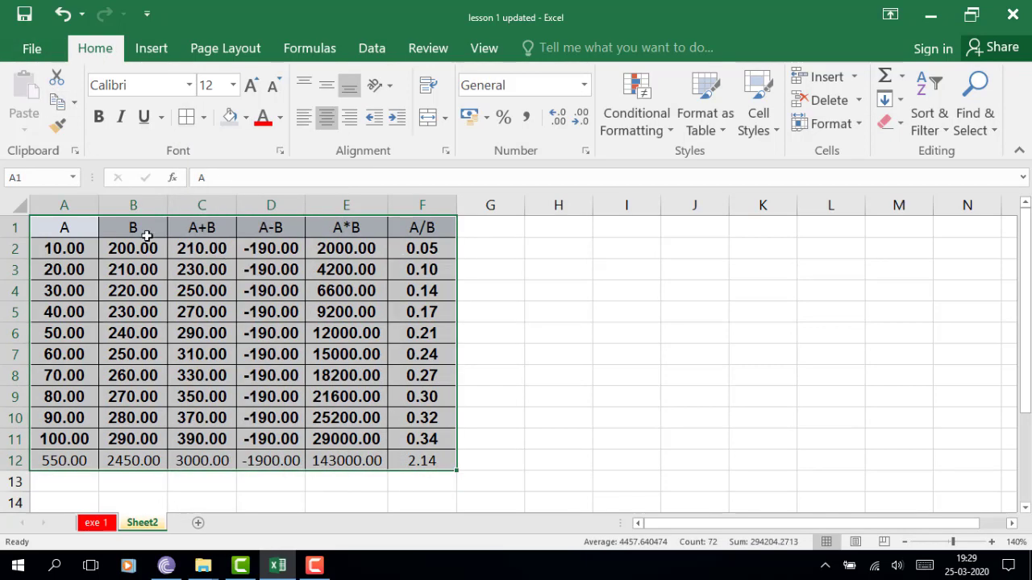
left_click_drag(90, 222, 360, 225)
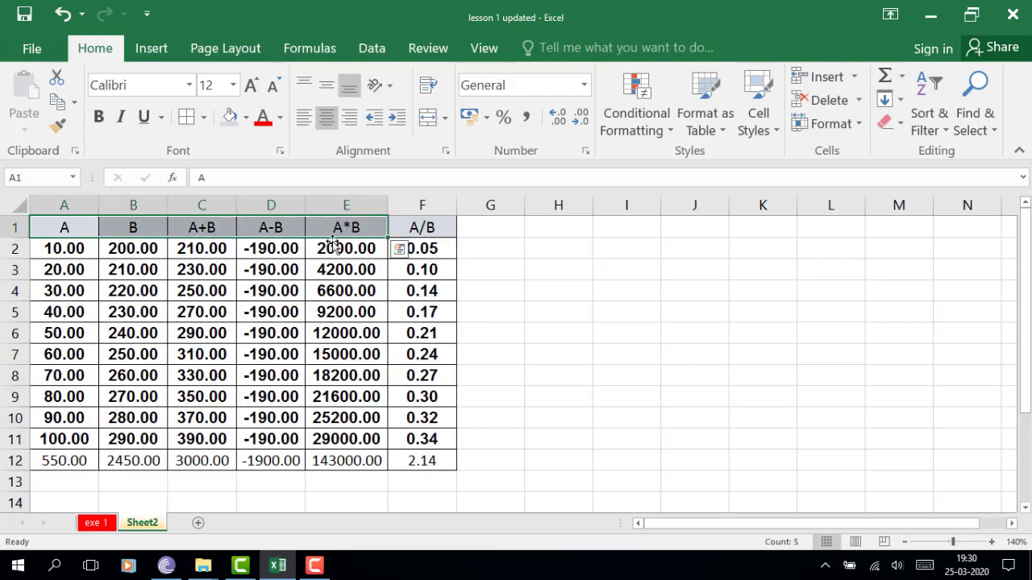
left_click(74, 457)
left_click_drag(139, 460, 409, 457)
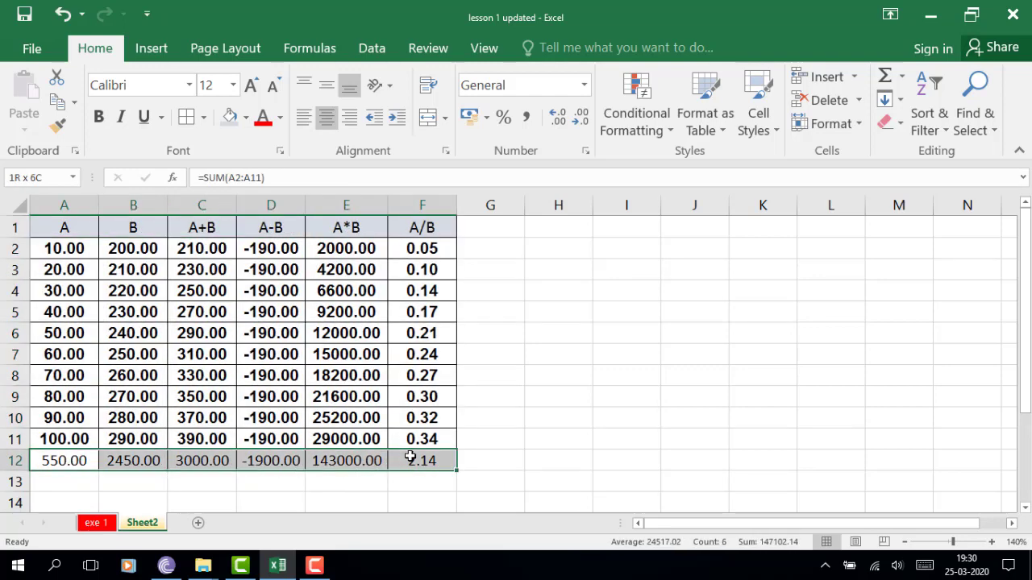
left_click_drag(71, 245, 158, 356)
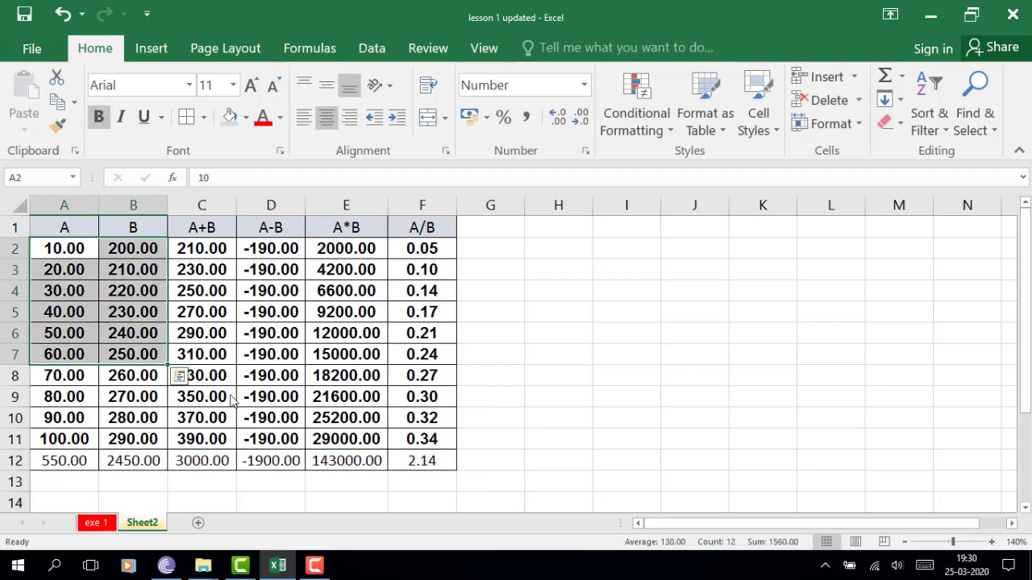
left_click(348, 396)
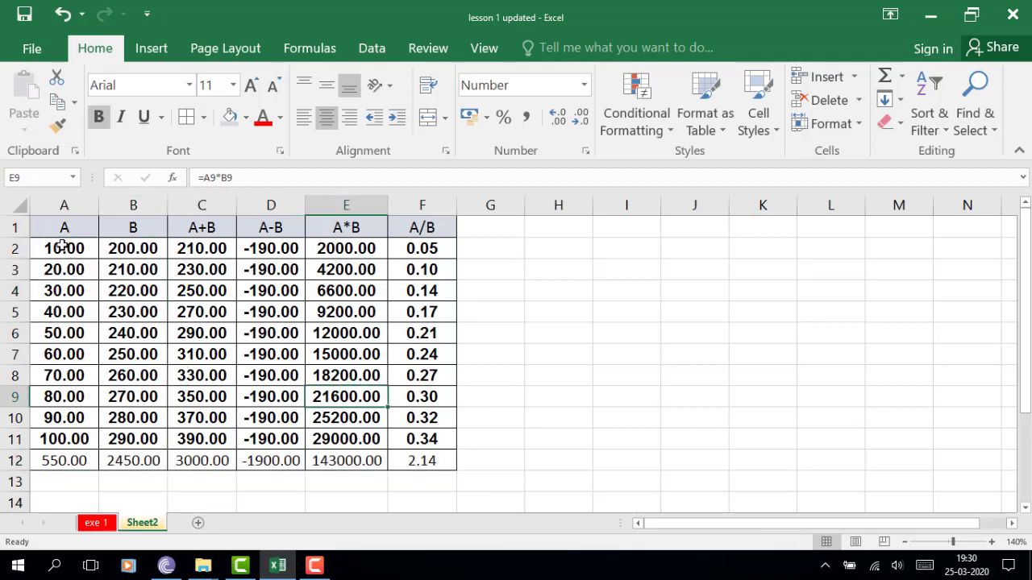
Step: Fill the values and totals in A2:F12 with light orange
left_click_drag(63, 248, 410, 458)
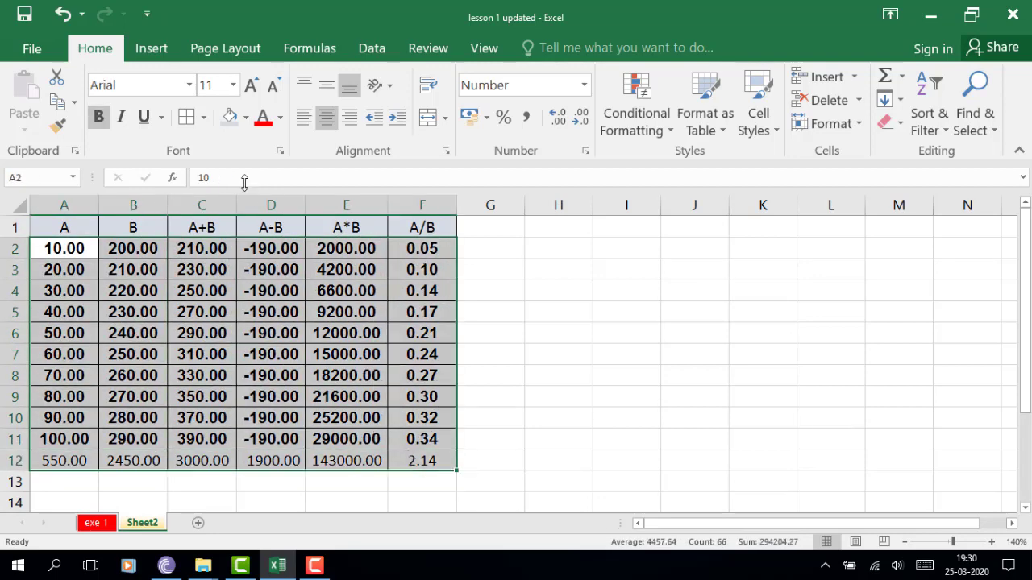
left_click(246, 117)
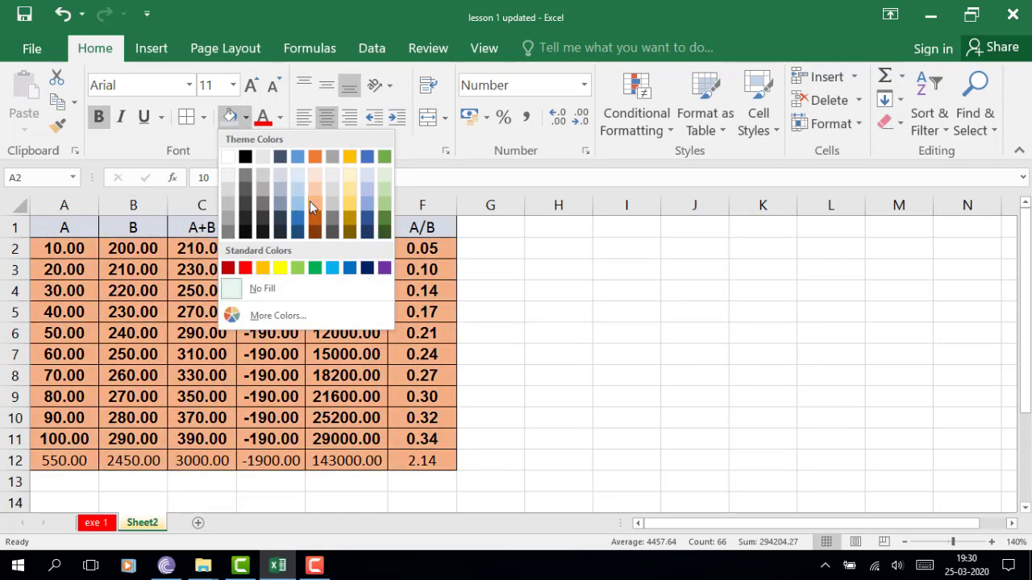
left_click(311, 207)
left_click(683, 398)
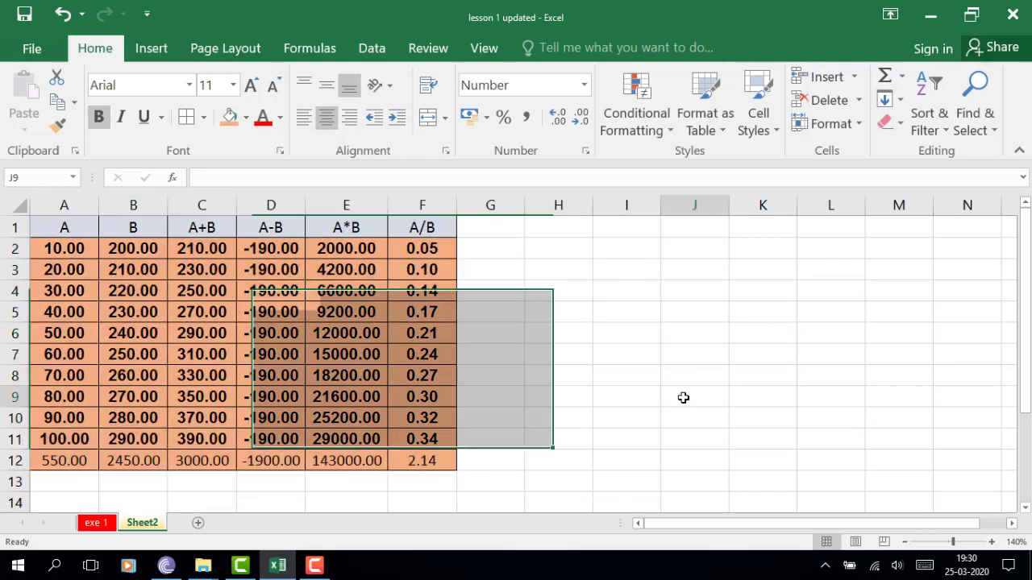
Step: Make the totals in A12:F12 bold and apply Thick Outside Borders to the row
left_click_drag(64, 461, 428, 461)
left_click(99, 117)
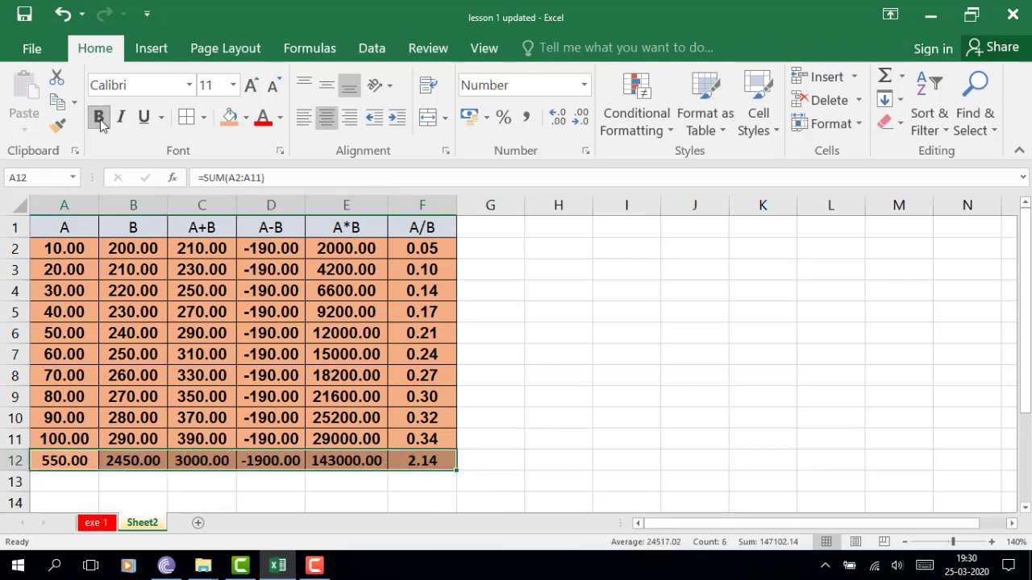
left_click(199, 121)
left_click(228, 282)
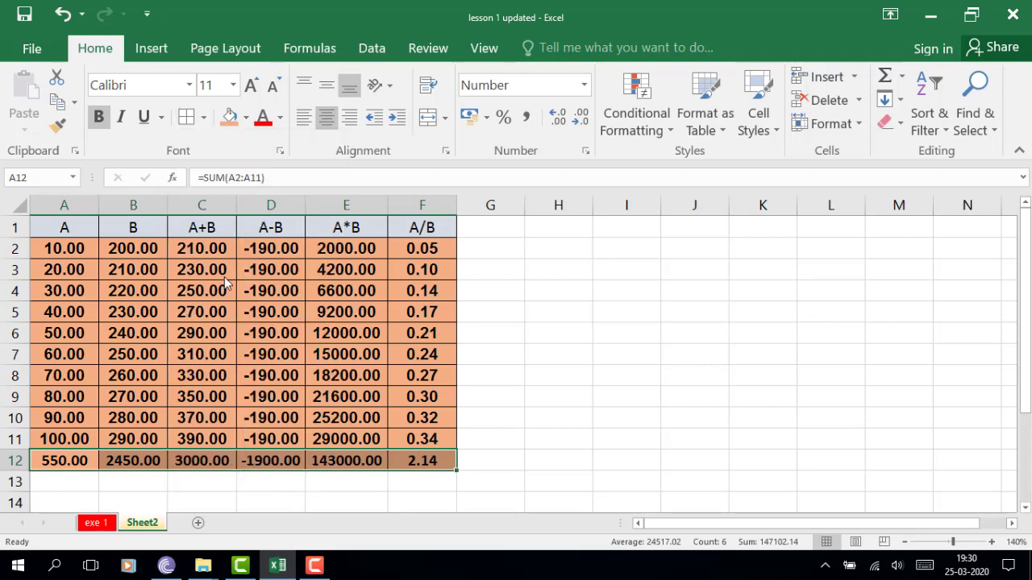
Step: Apply Thick Outside Borders to the header row A1:F1
left_click(567, 422)
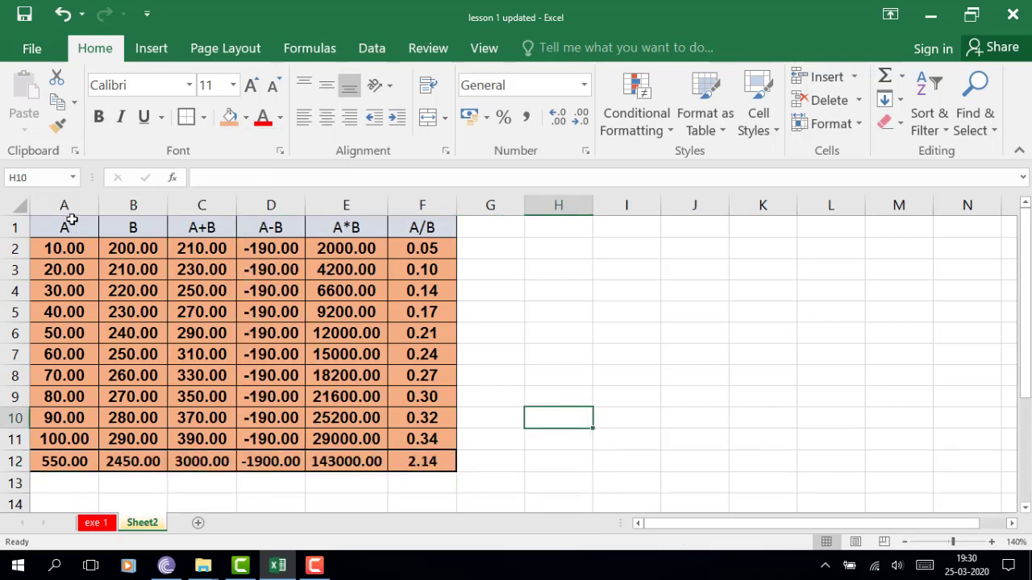
left_click_drag(71, 220, 440, 229)
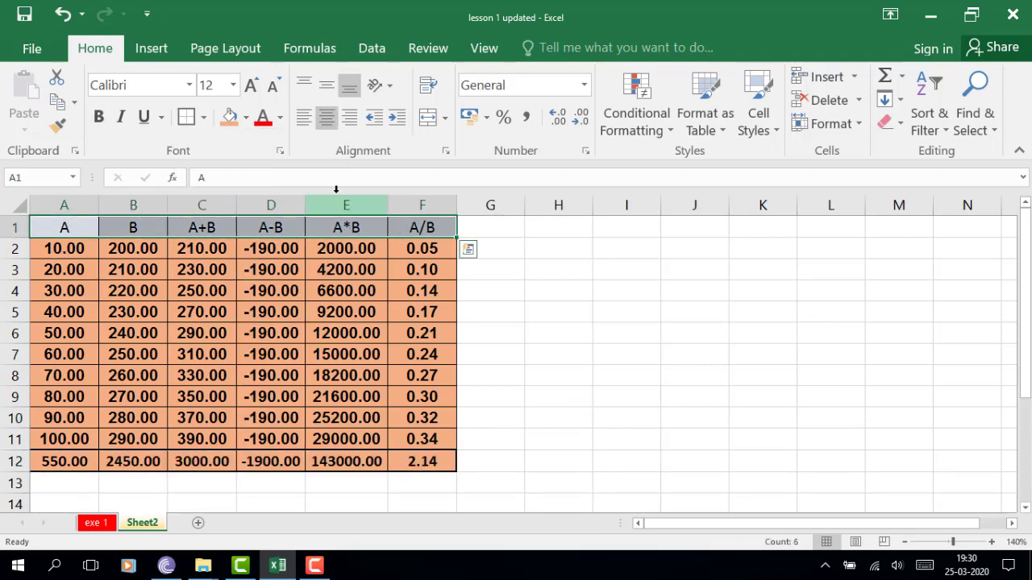
left_click(198, 122)
left_click(608, 381)
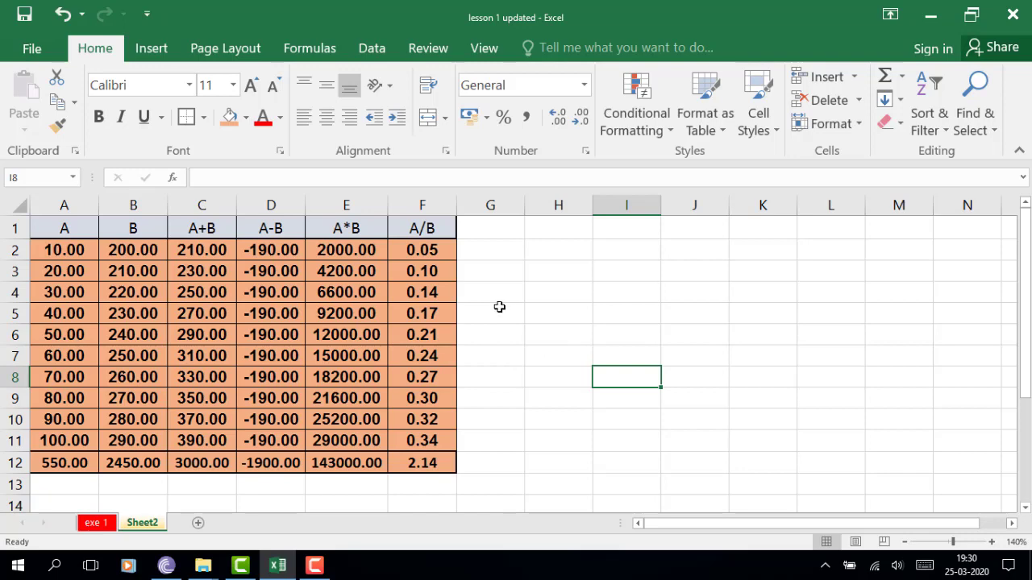
Step: Open the print settings and choose Microsoft Print to PDF as the printer
left_click(52, 56)
left_click(45, 259)
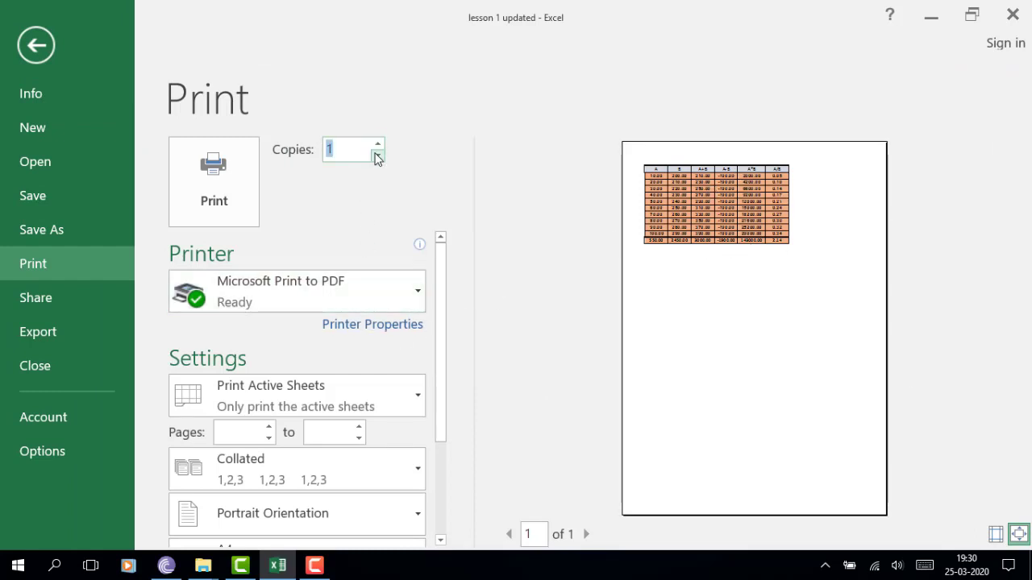
left_click(347, 290)
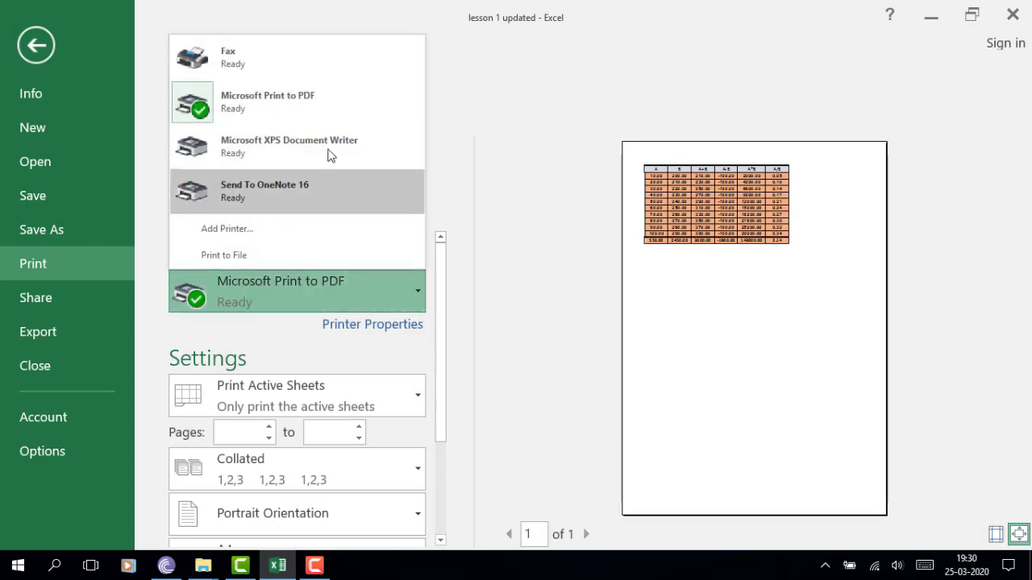
left_click(323, 108)
Step: Try Landscape Orientation for the printed page and return it to Portrait Orientation
scroll(299, 283, "down", 3)
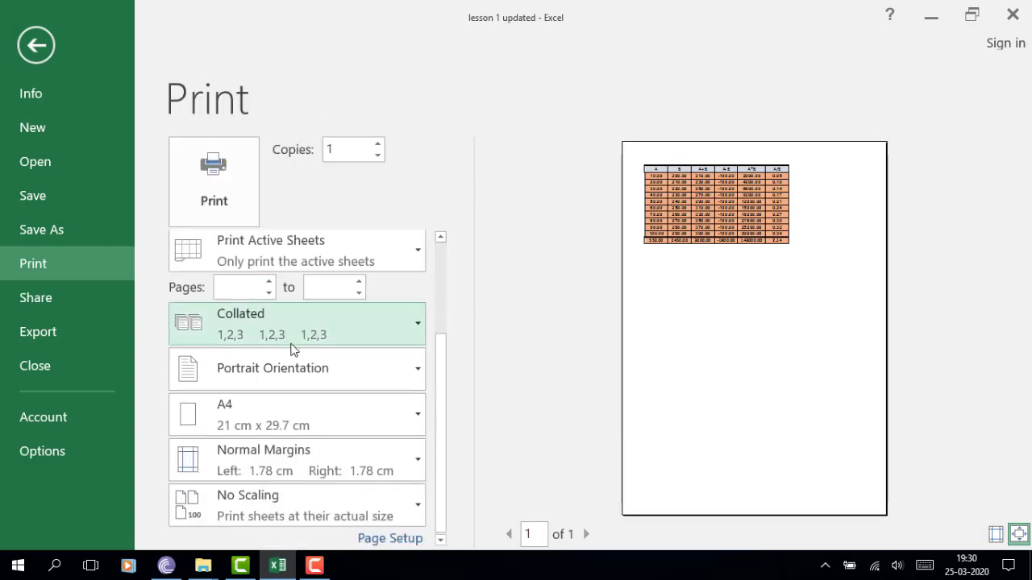
left_click(319, 367)
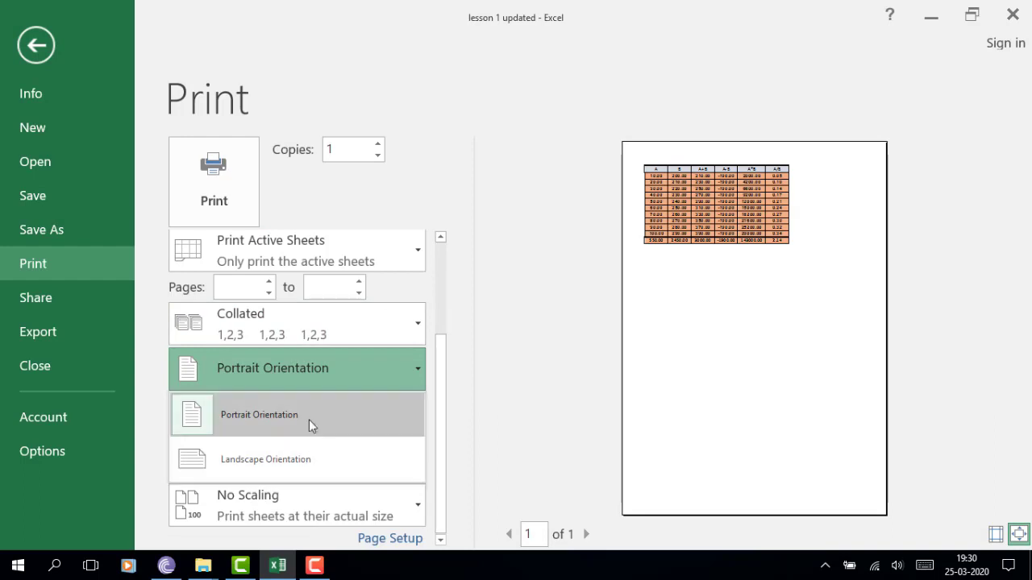
left_click(303, 453)
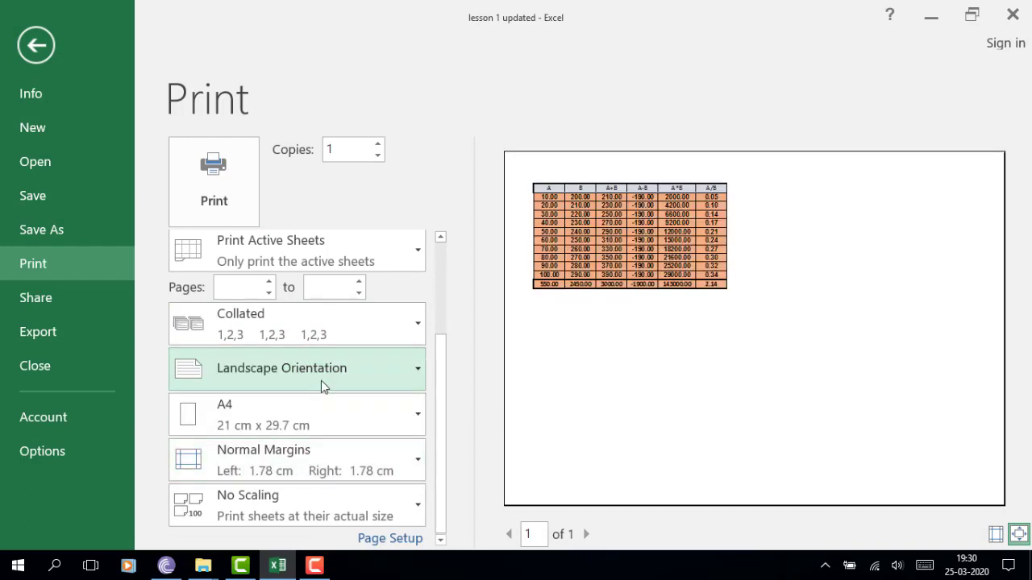
left_click(321, 379)
left_click(300, 411)
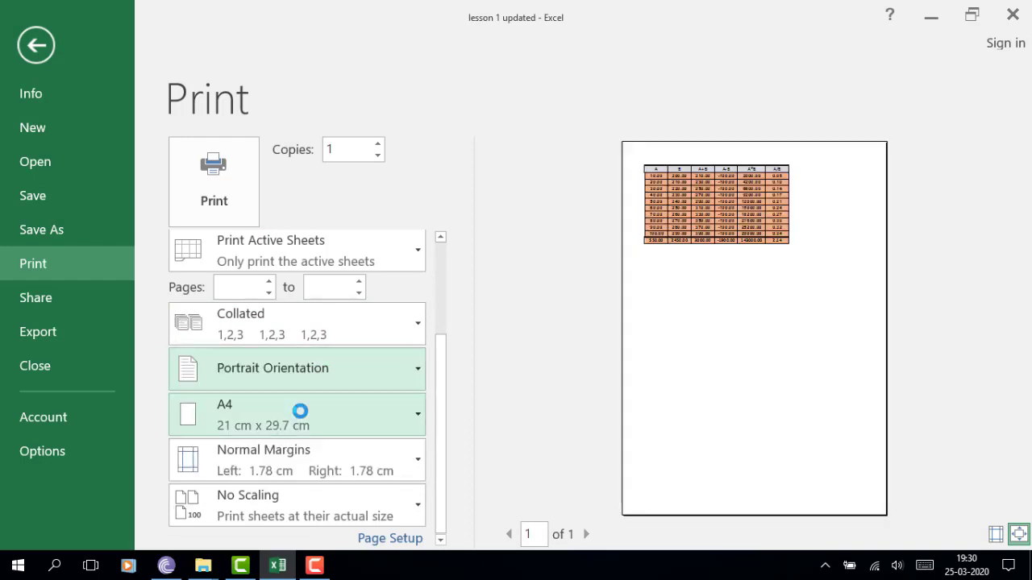
Step: Try the A3 paper size for the printout and return it to A4
left_click(270, 287)
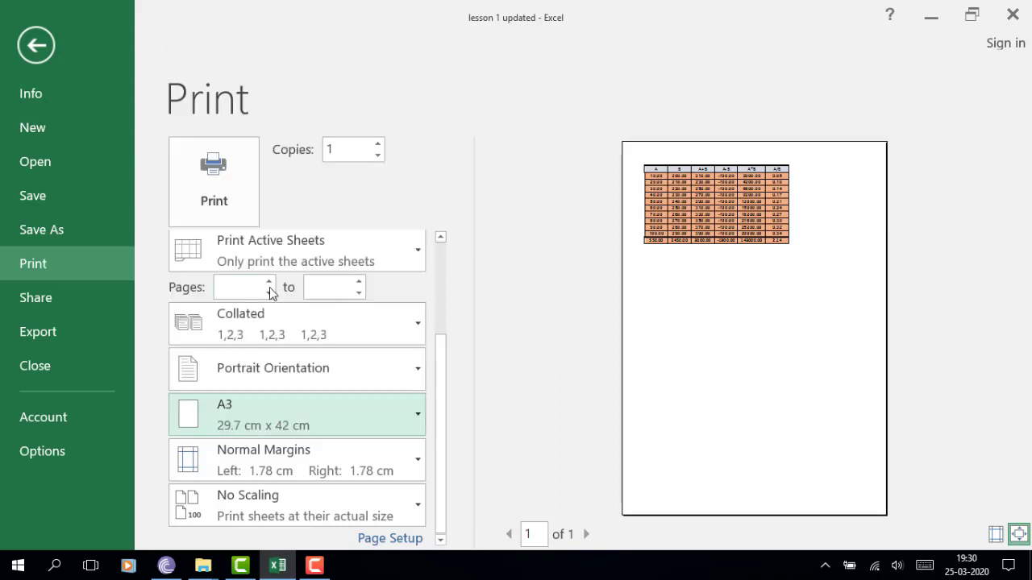
left_click(267, 407)
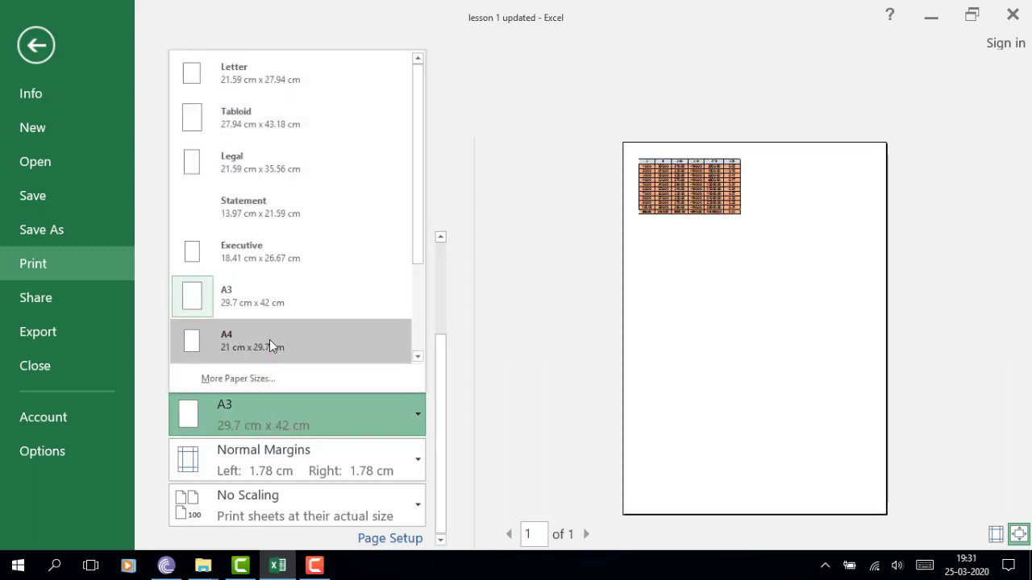
left_click(270, 341)
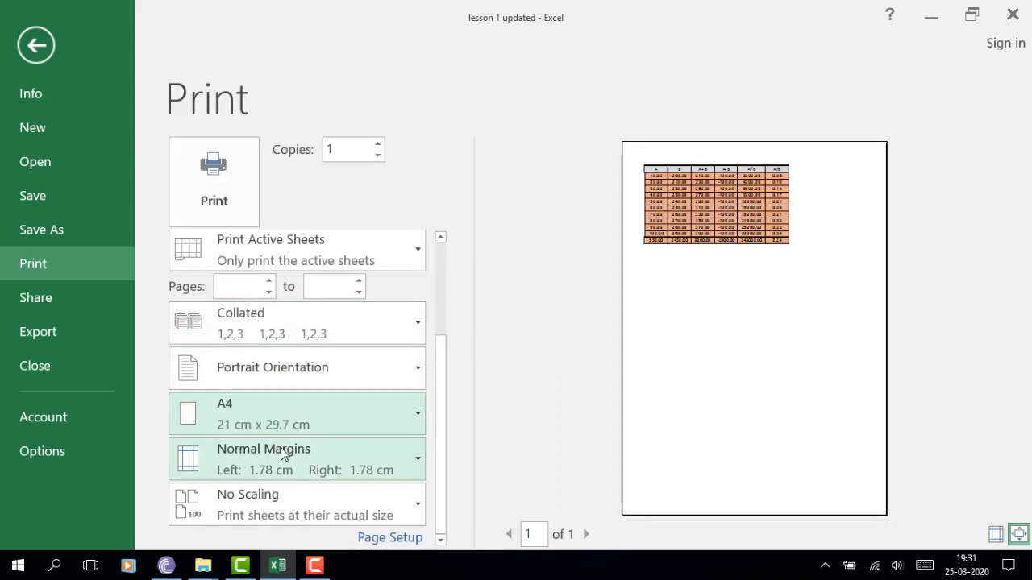
Step: Try Narrow and Wide page margins for the printout and return to Normal margins
left_click(282, 454)
left_click(302, 359)
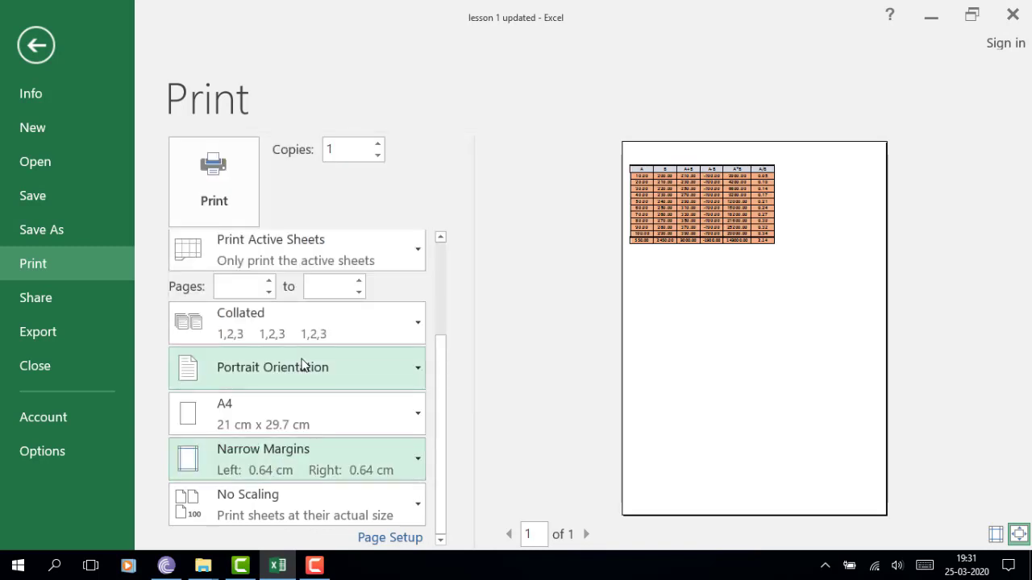
left_click(293, 459)
left_click(296, 263)
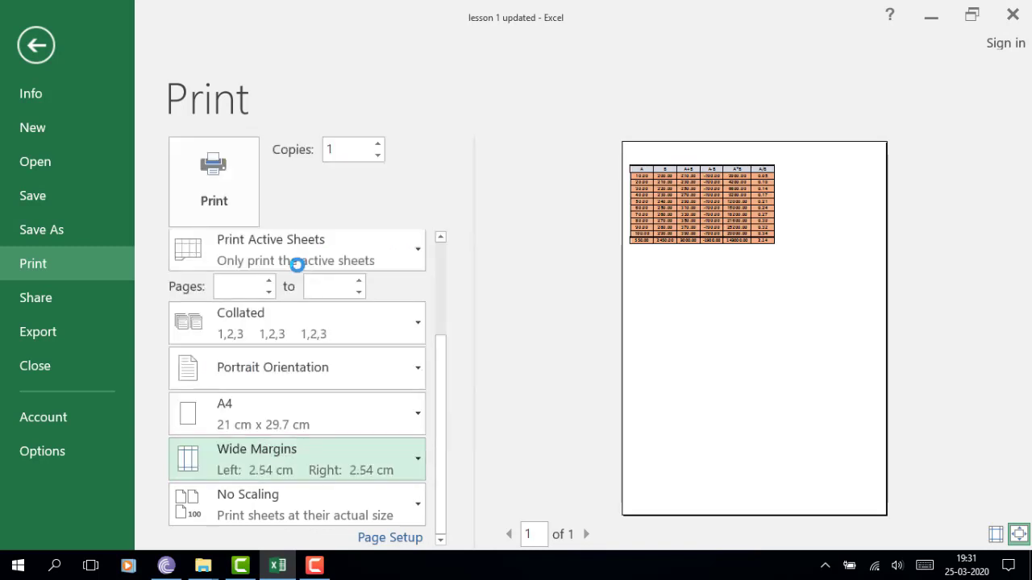
left_click(300, 453)
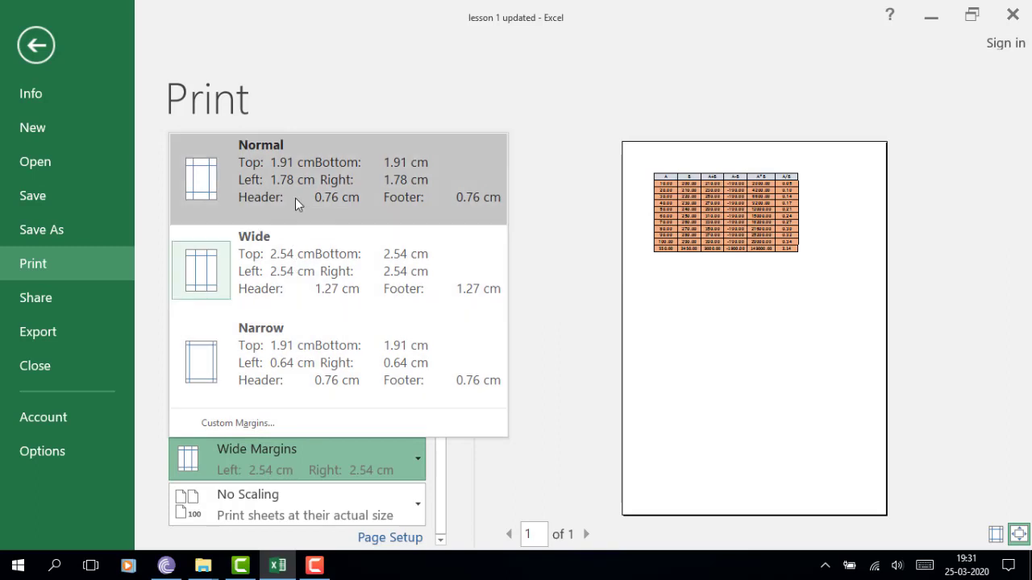
left_click(295, 193)
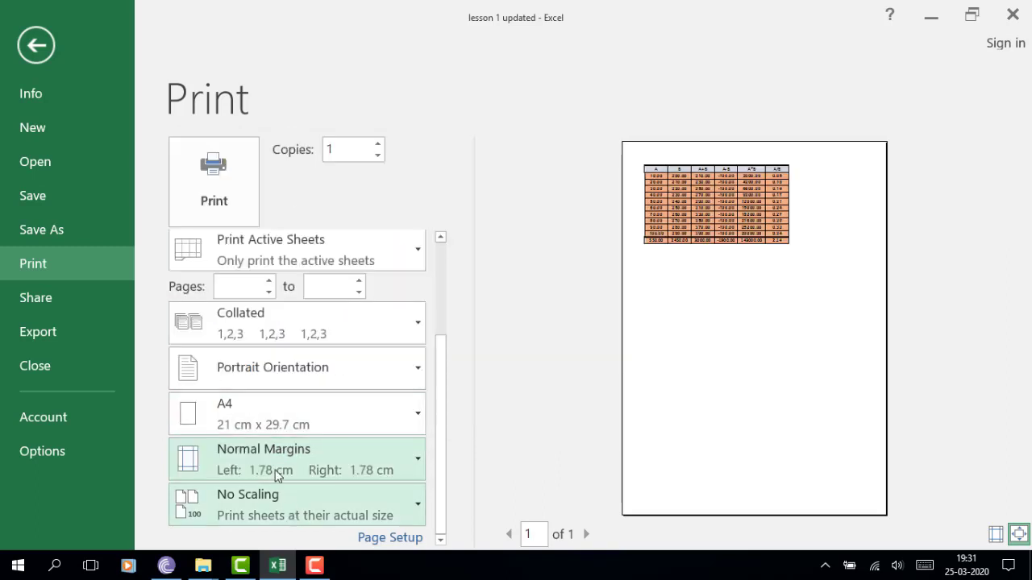
Step: Print the active sheet with the current print settings
left_click(216, 191)
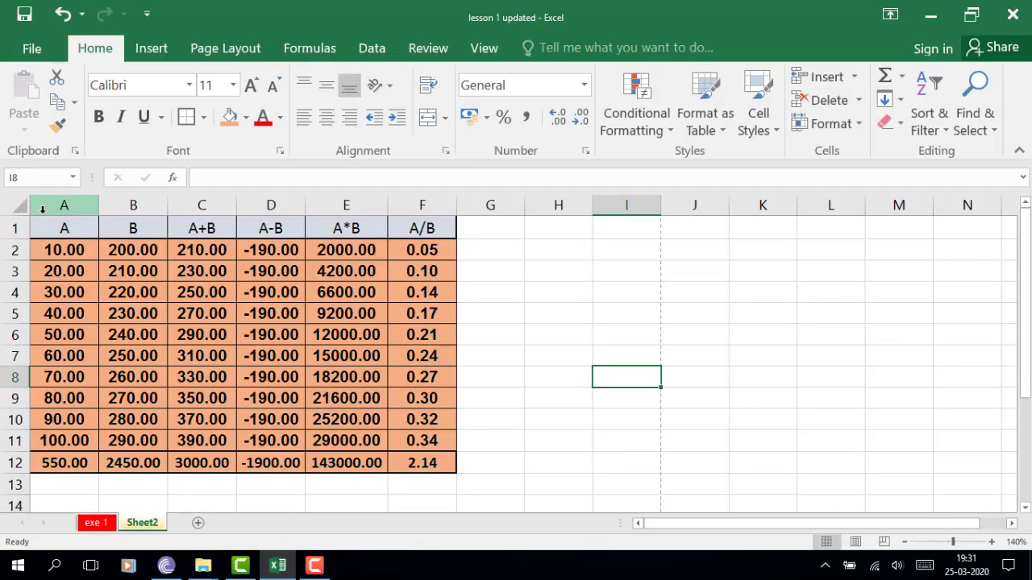
Step: Save a copy of the workbook on the Desktop under the file name lesson 1
left_click(26, 49)
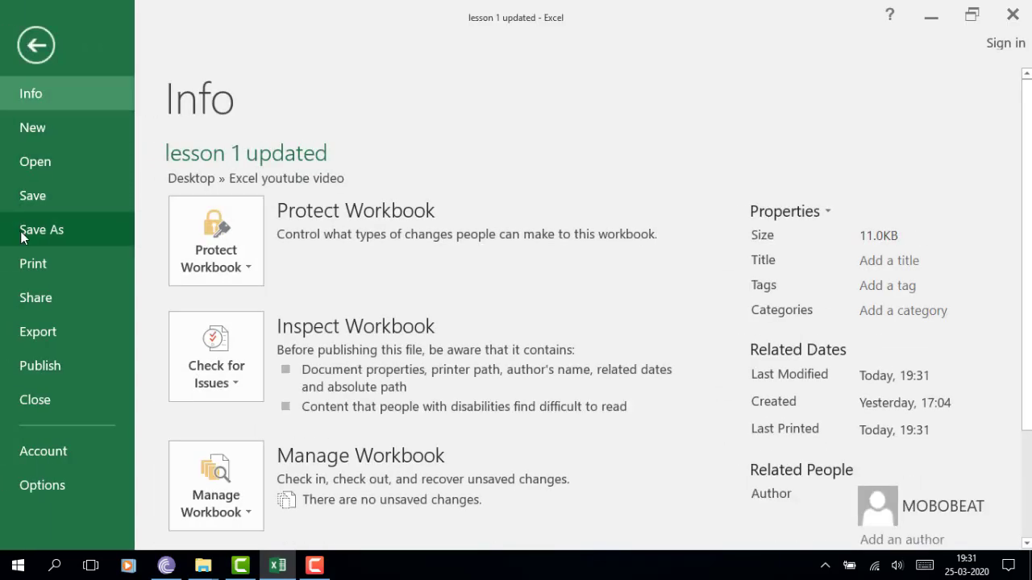
left_click(48, 235)
left_click(238, 328)
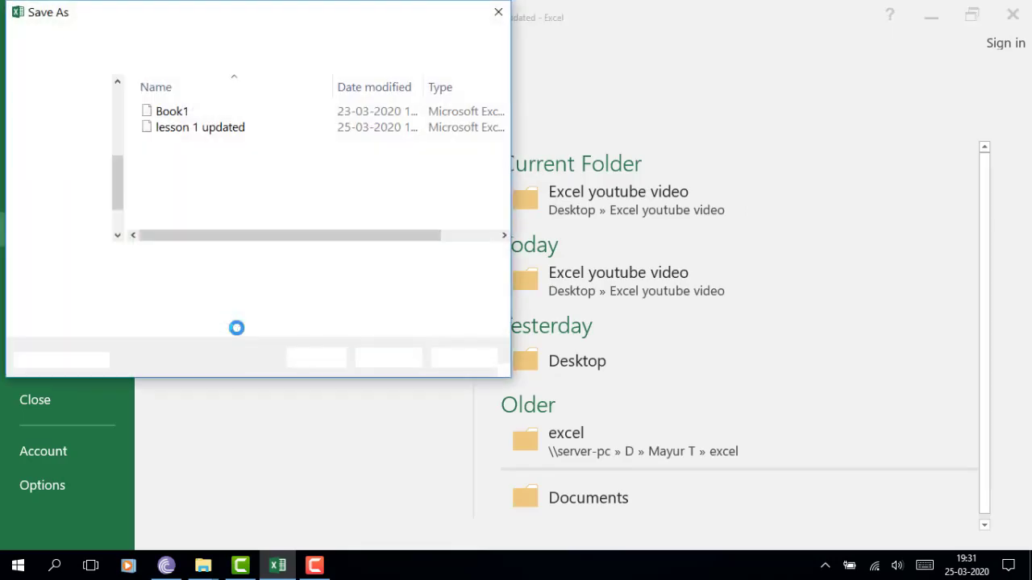
left_click(76, 127)
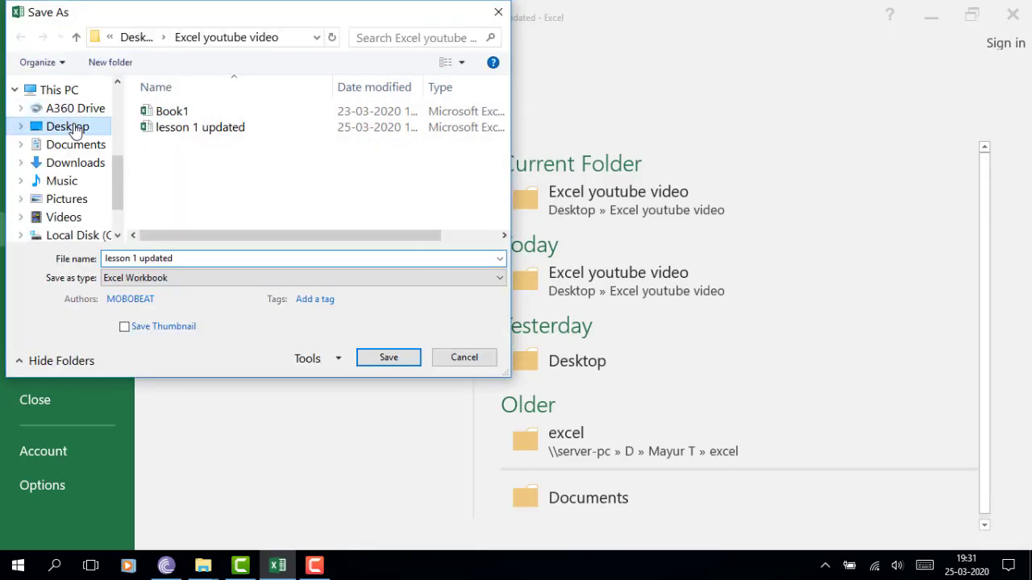
left_click(191, 255)
left_click(192, 256)
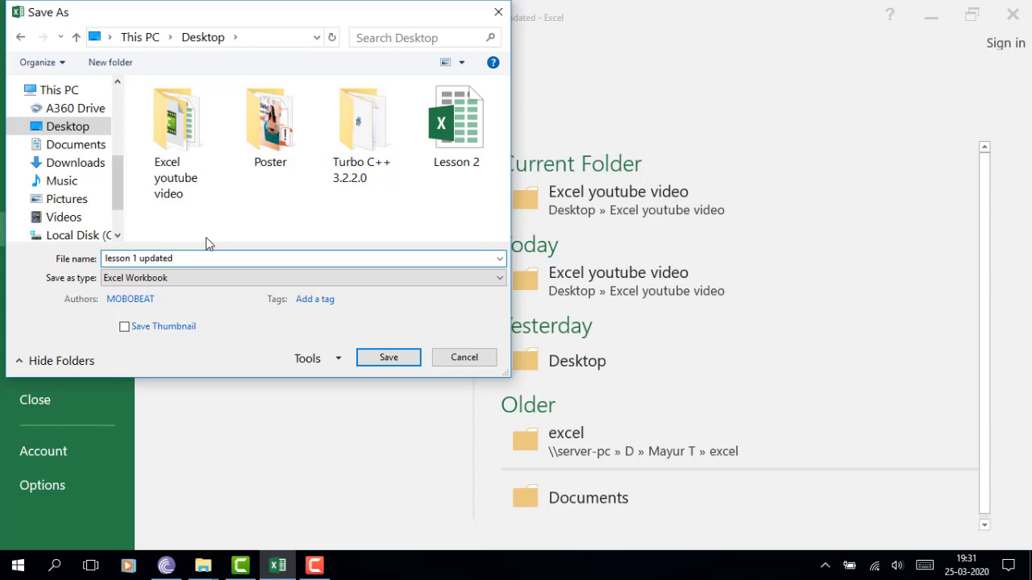
key("BackSpace")
key("BackSpace")
key("BackSpace")
key("BackSpace")
key("BackSpace")
key("BackSpace")
key("BackSpace")
key("BackSpace")
left_click(374, 364)
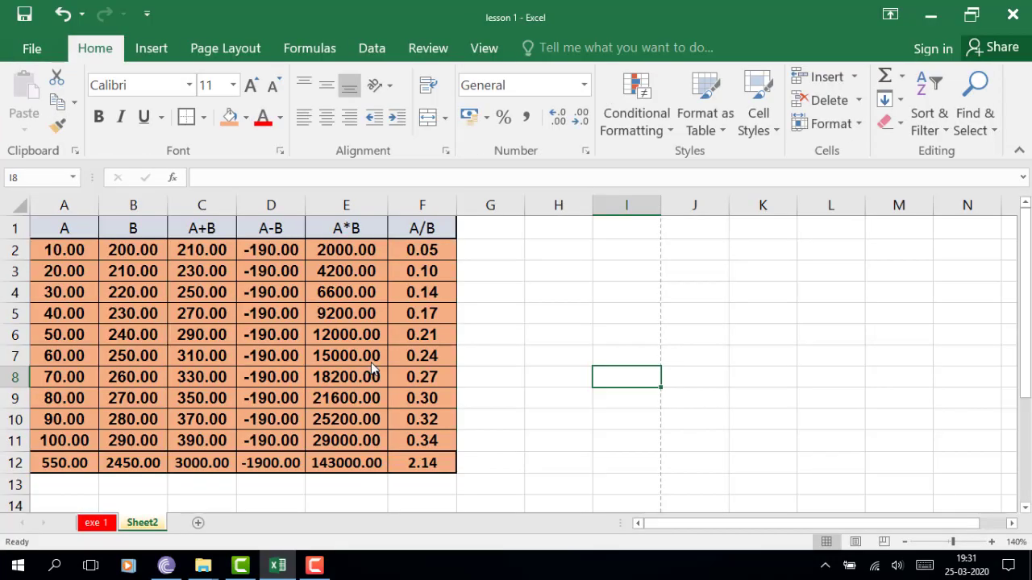